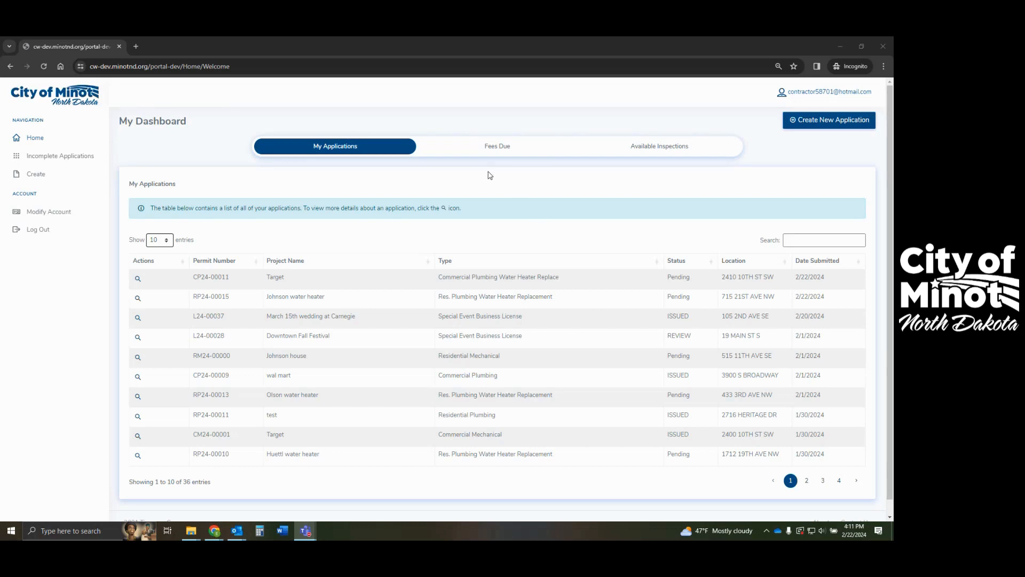
- Start a new application from My Dashboard with Create New Application
left_click(835, 126)
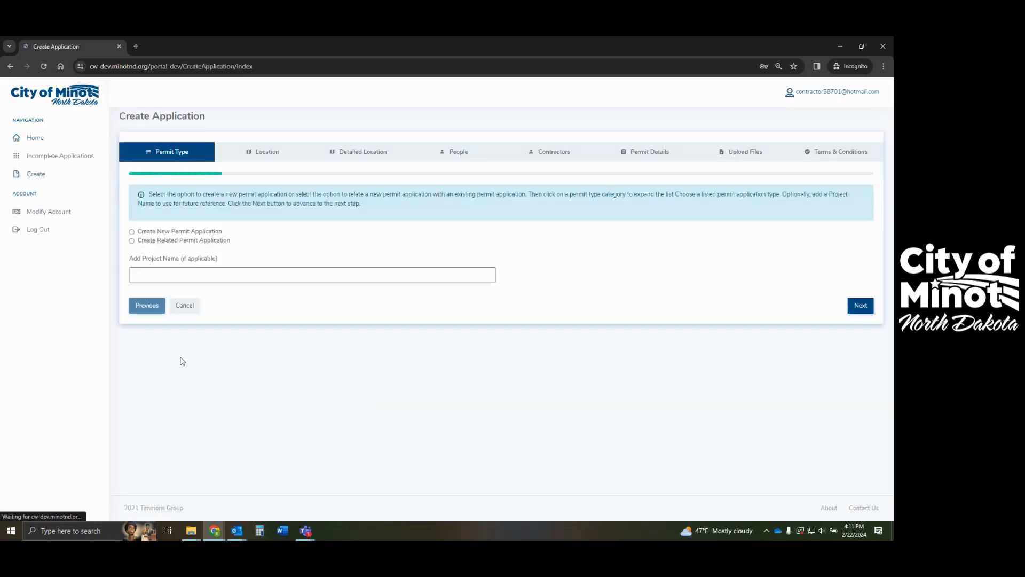
- Choose an Engineering Right of Way Permit named 'sewer service repair' and continue to Location
left_click(132, 233)
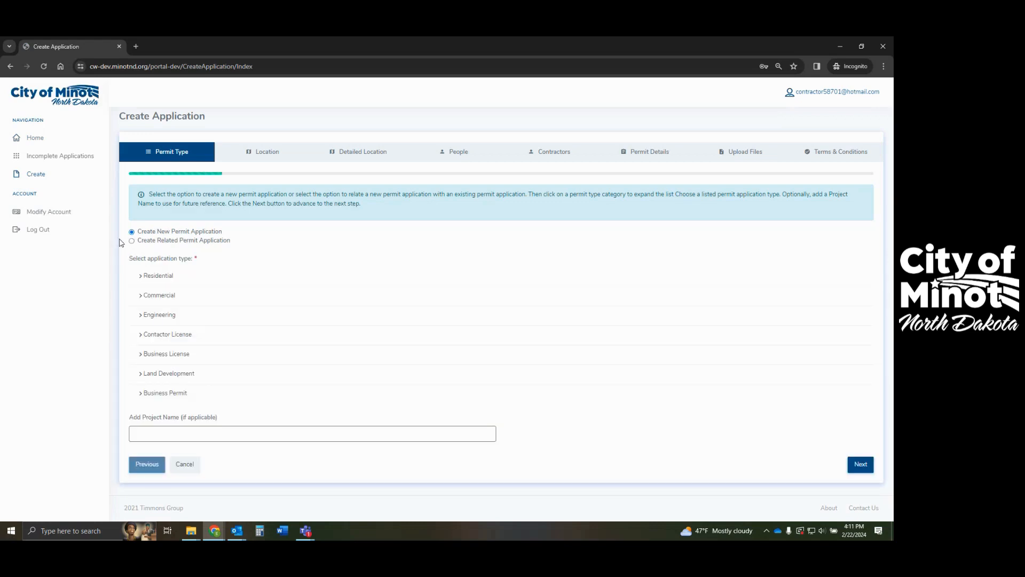
left_click(140, 319)
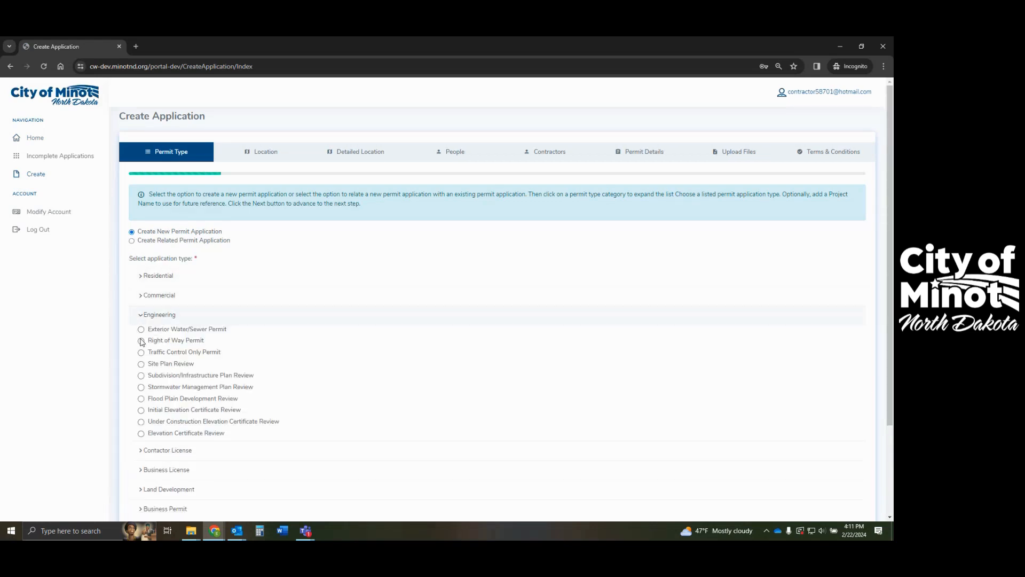
scroll(141, 344, "down", 2)
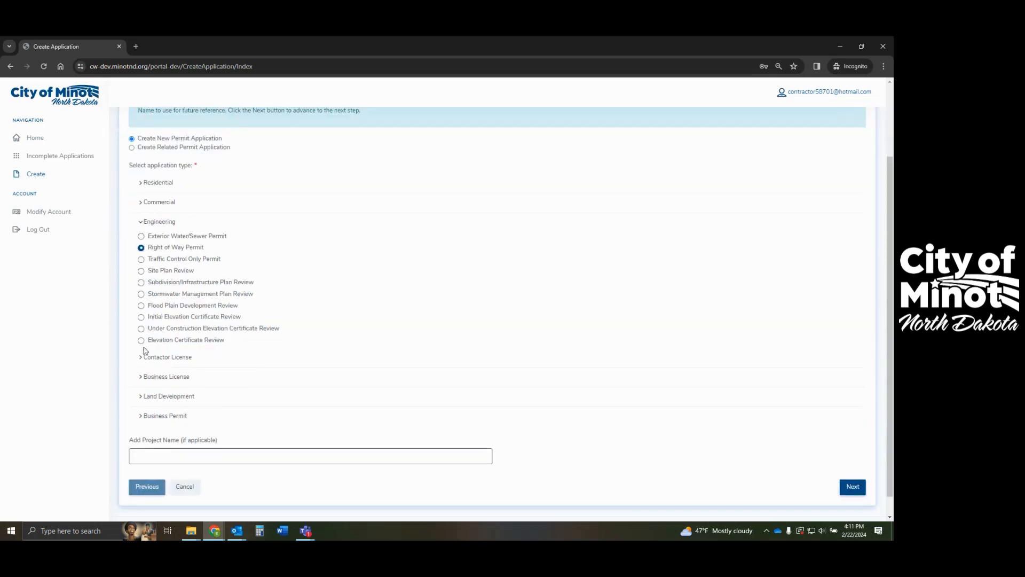
left_click(168, 458)
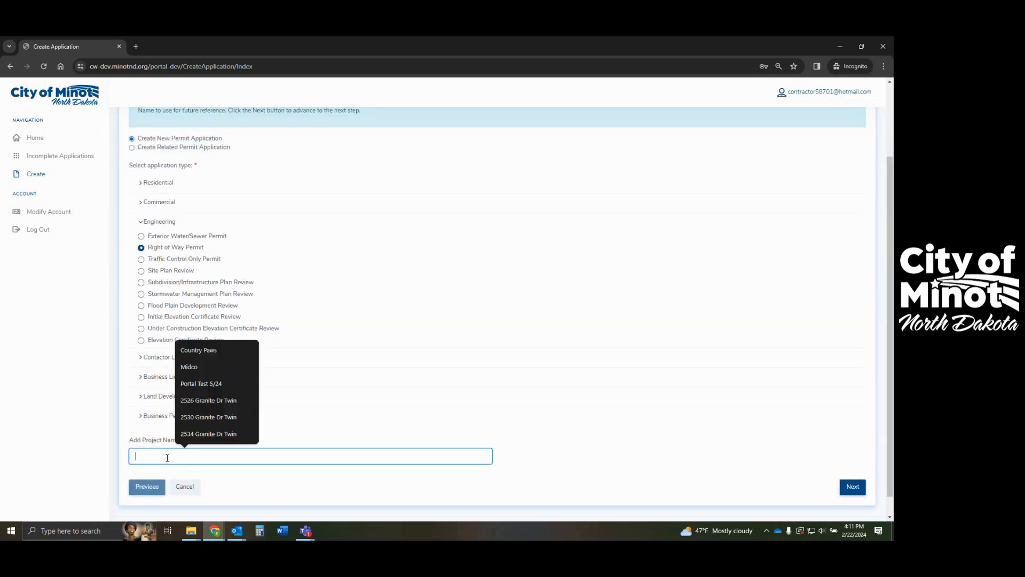
type("sewer service")
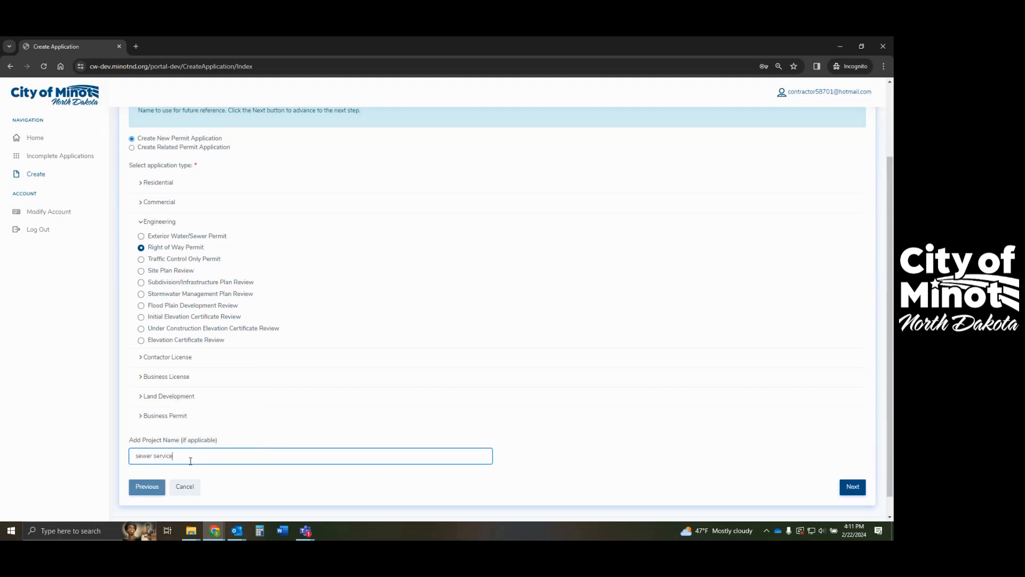
type(" repair - Johnson")
left_click(854, 487)
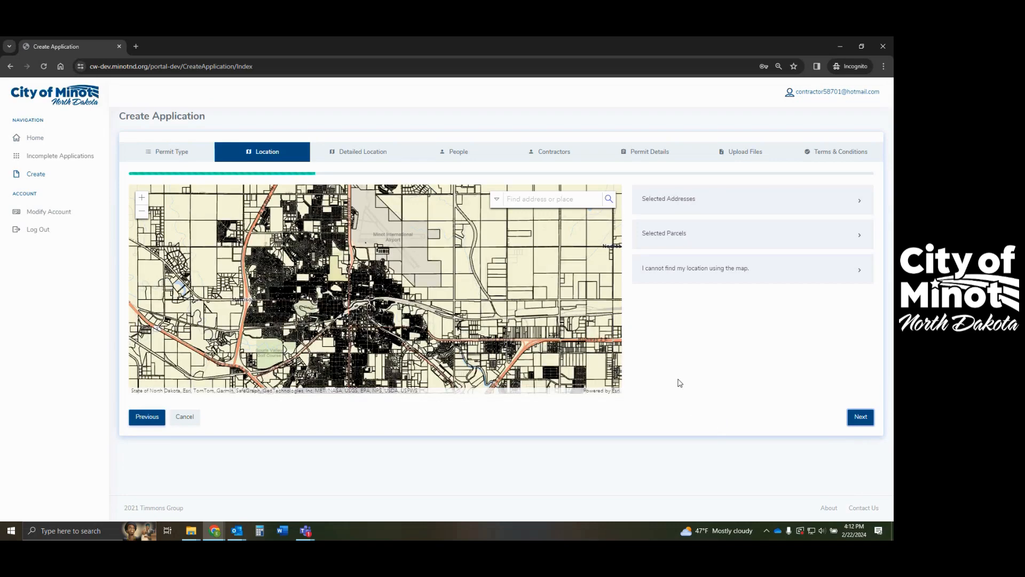
scroll(286, 304, "up", 2)
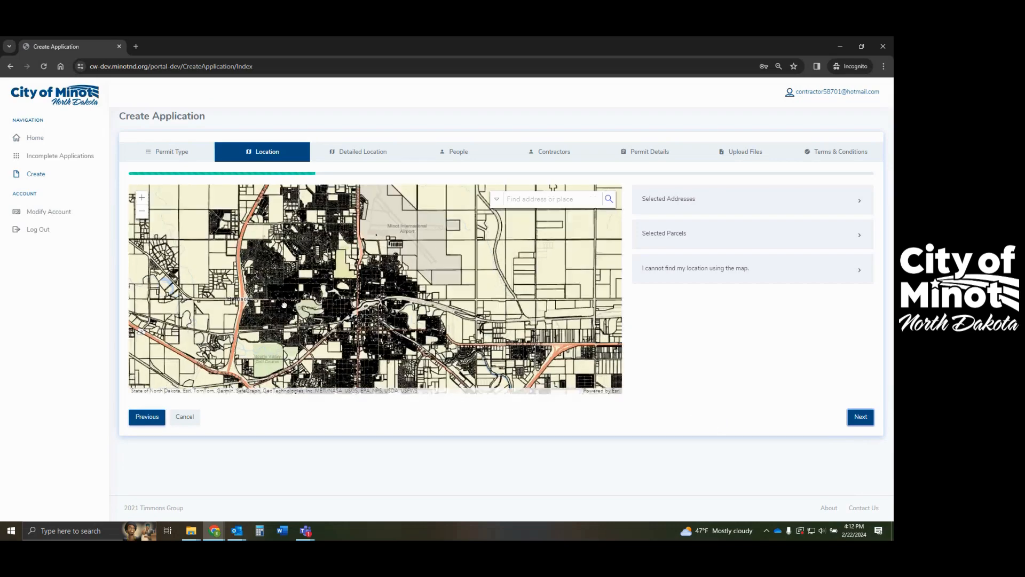
scroll(286, 306, "up", 1)
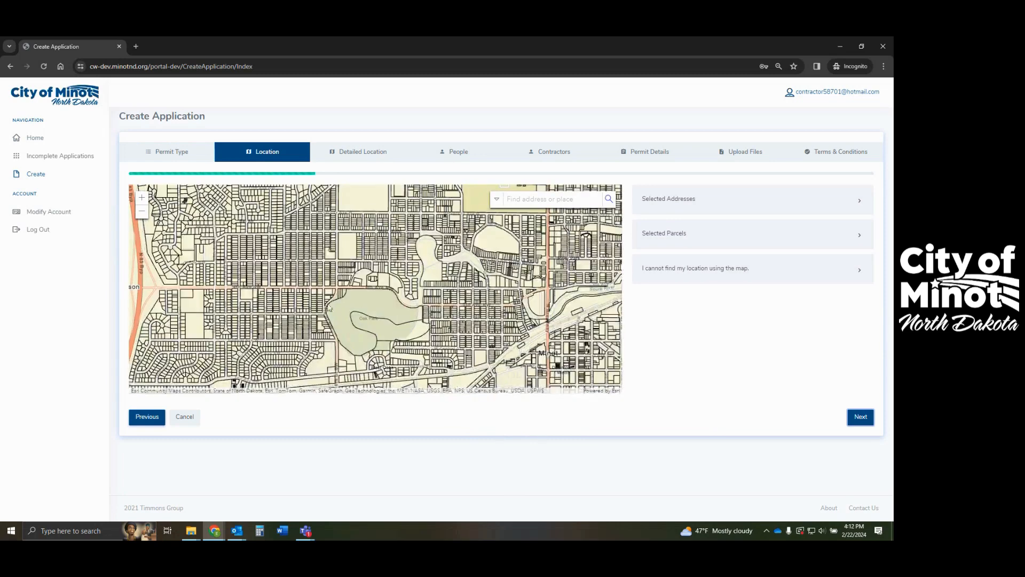
scroll(464, 304, "up", 2)
scroll(463, 290, "up", 2)
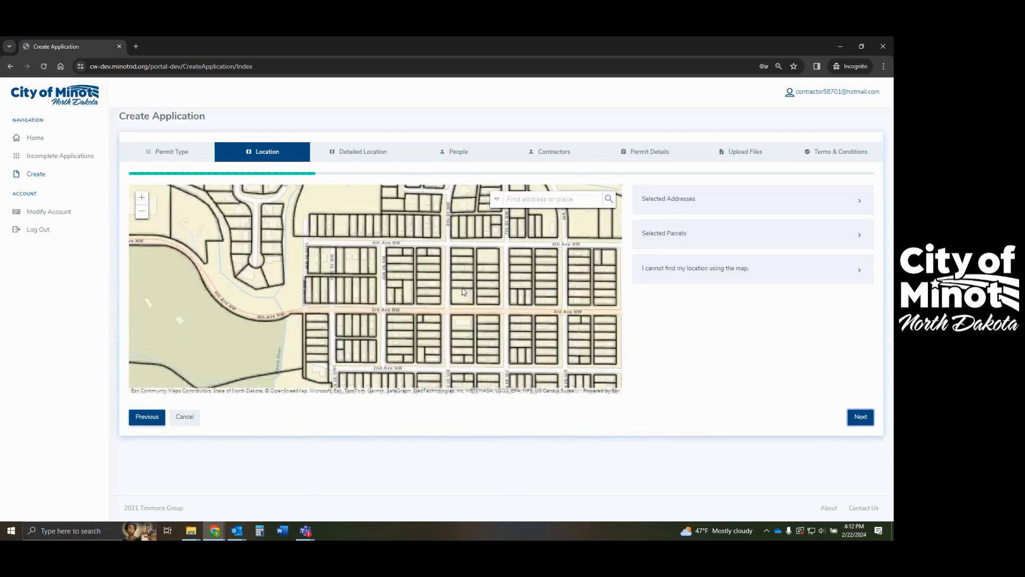
scroll(326, 242, "up", 2)
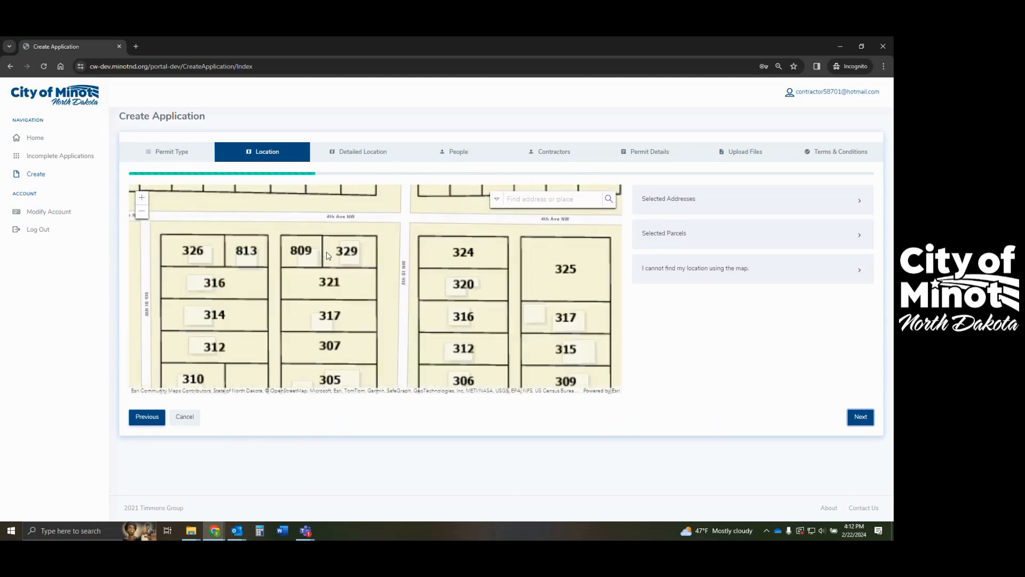
scroll(334, 251, "up", 1)
scroll(368, 265, "up", 3)
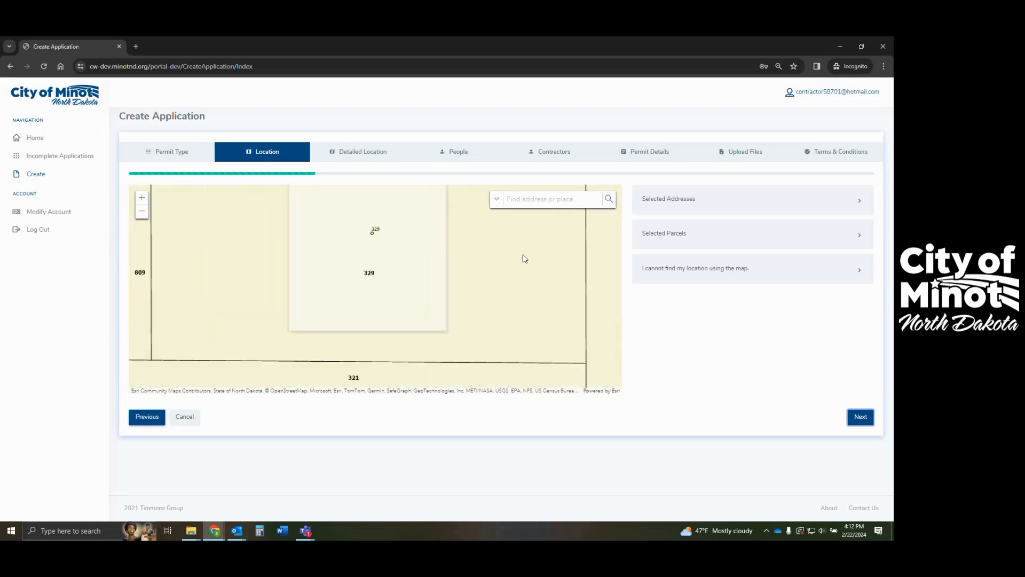
left_click(532, 198)
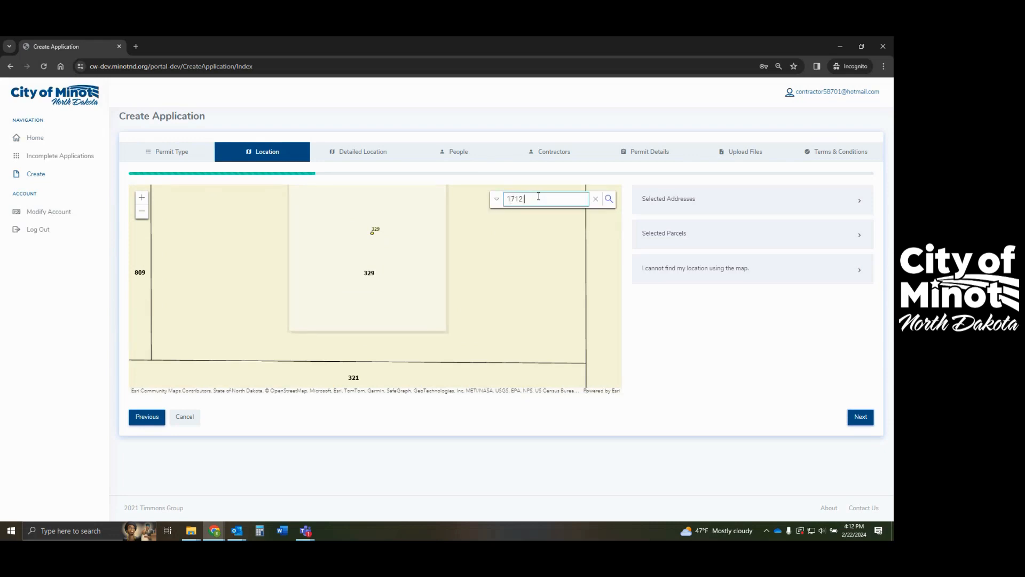
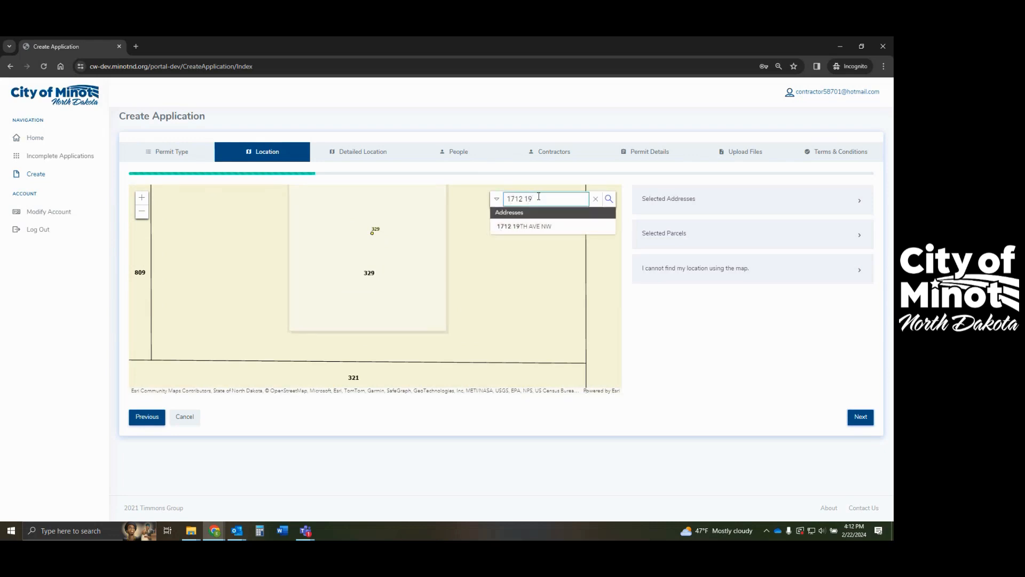
left_click(528, 226)
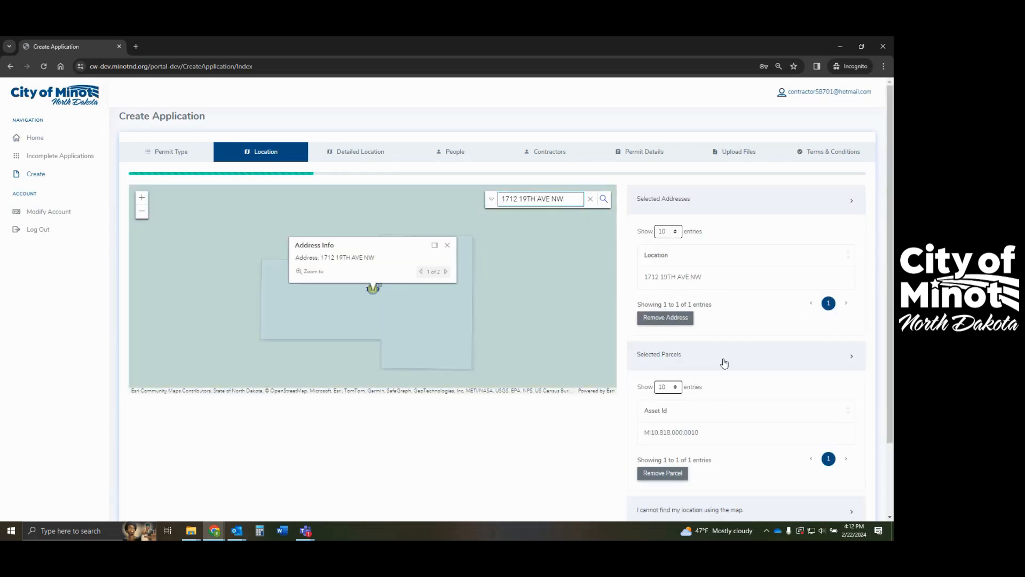
- Continue from the chosen location to the Detailed Location step
scroll(501, 353, "down", 2)
scroll(545, 409, "up", 2)
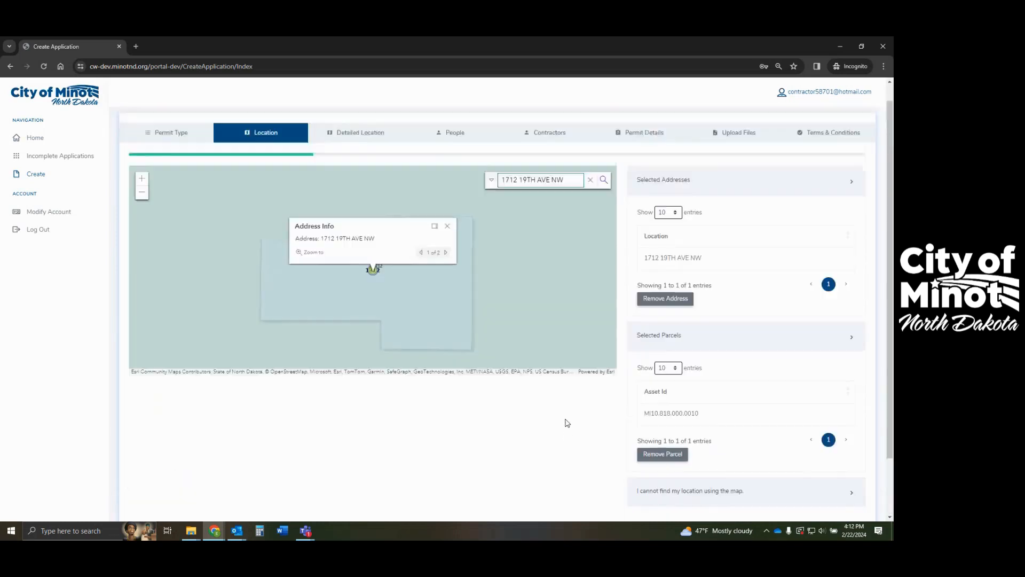
scroll(459, 296, "up", 2)
scroll(440, 286, "down", 3)
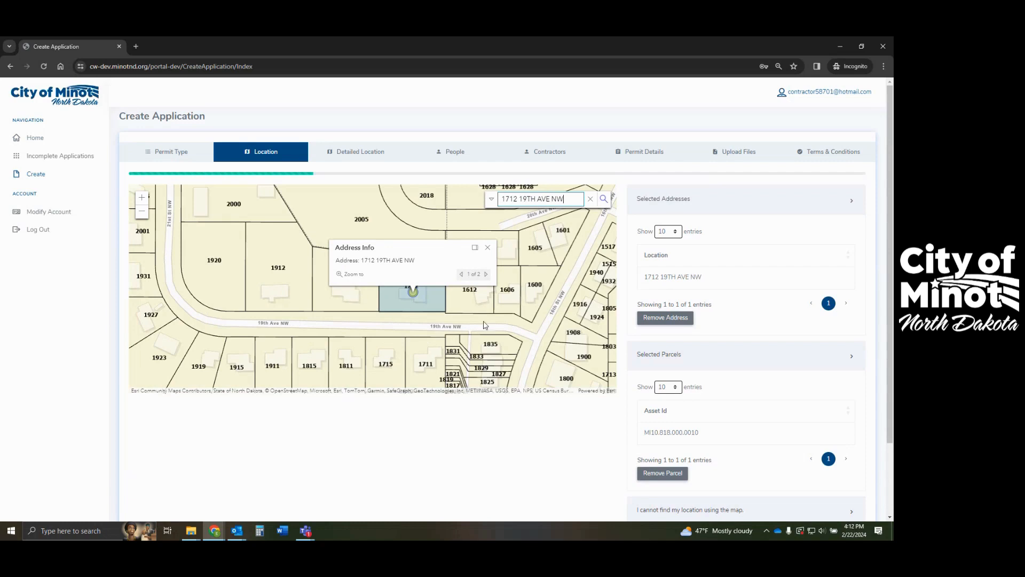
scroll(613, 454, "down", 2)
left_click(853, 466)
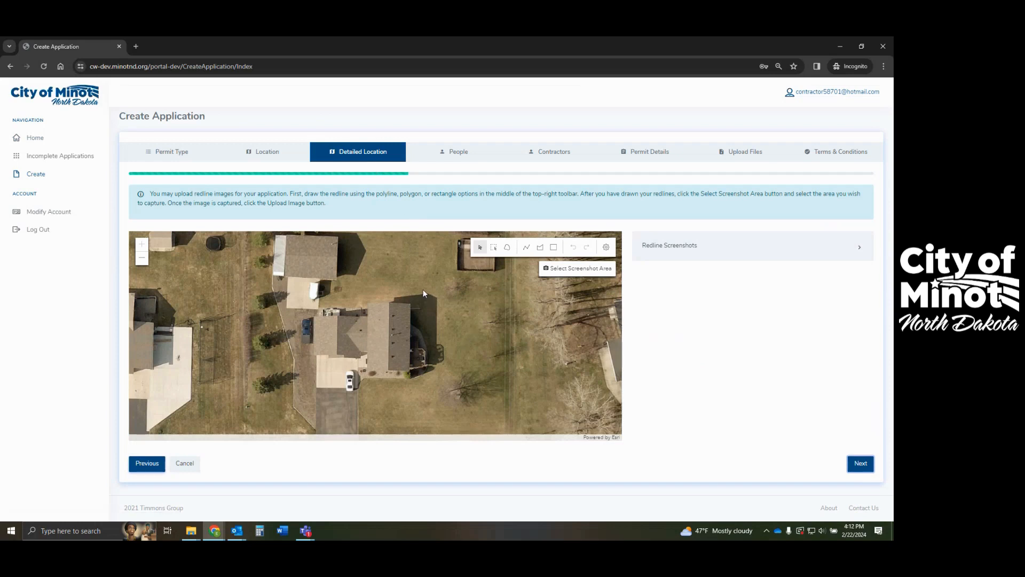
- Draw a polyline redline from beside the house down to the street on the aerial map
scroll(425, 292, "down", 1)
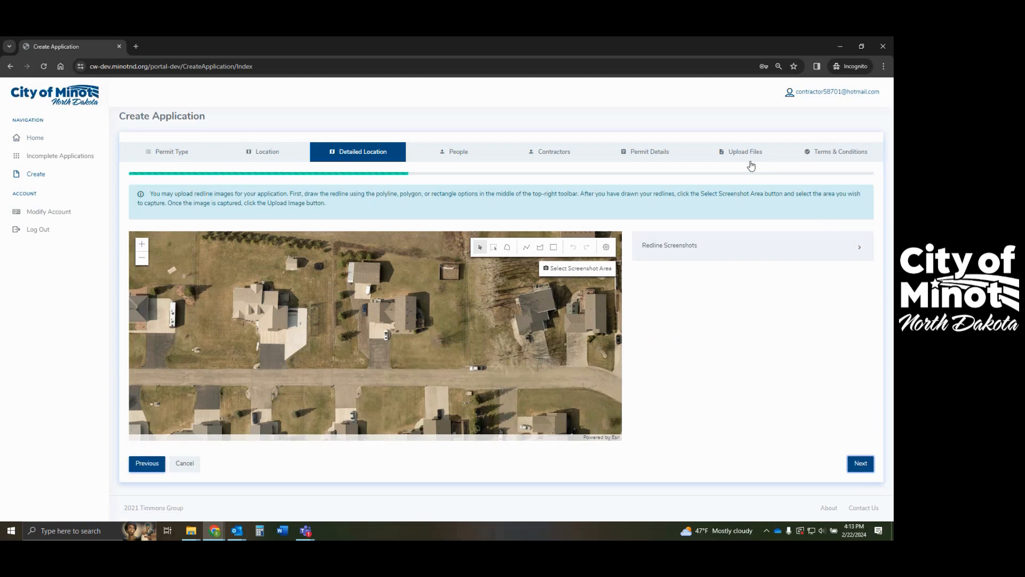
scroll(366, 374, "up", 1)
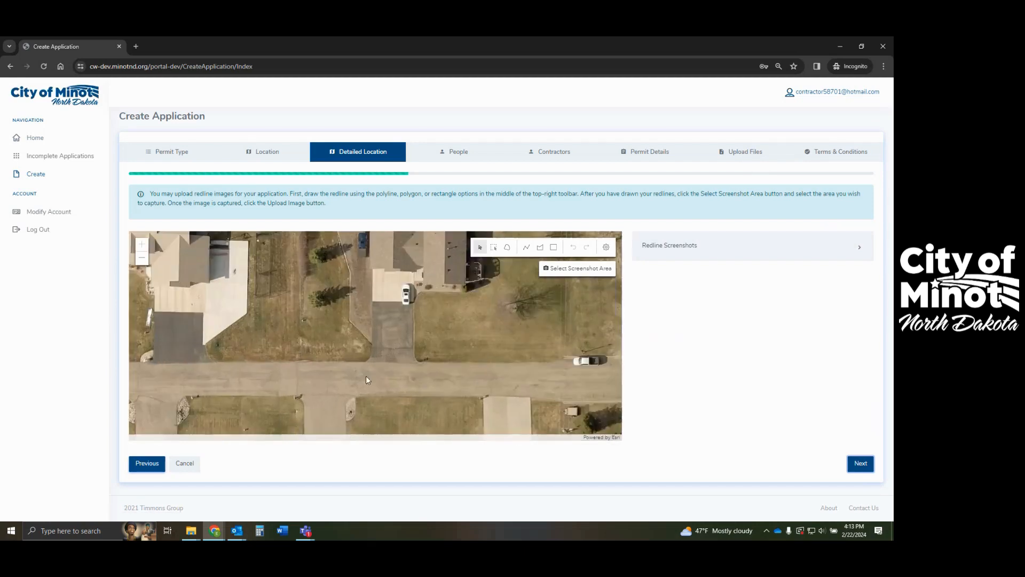
left_click(526, 247)
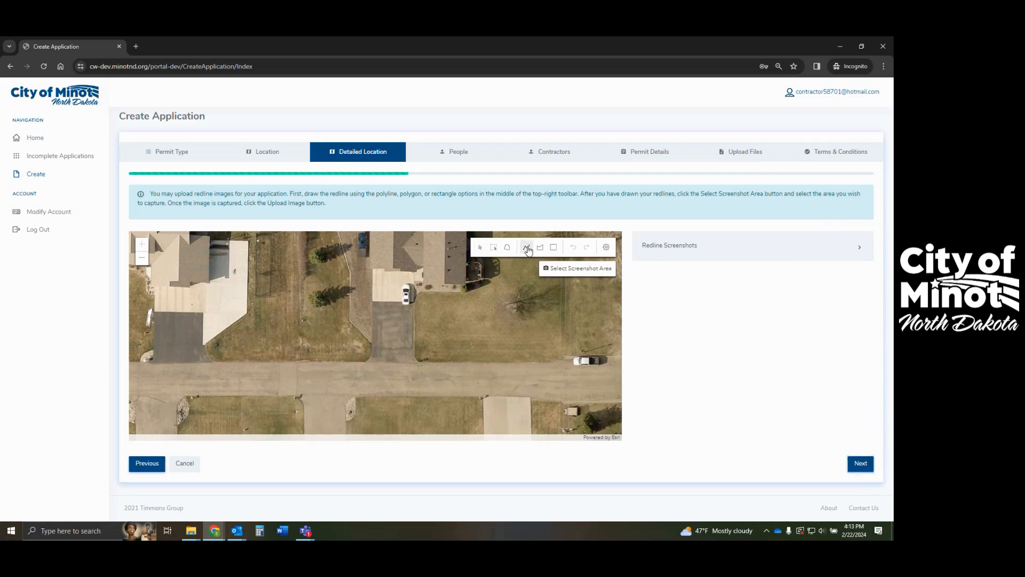
left_click(433, 285)
left_click(433, 339)
double_click(427, 377)
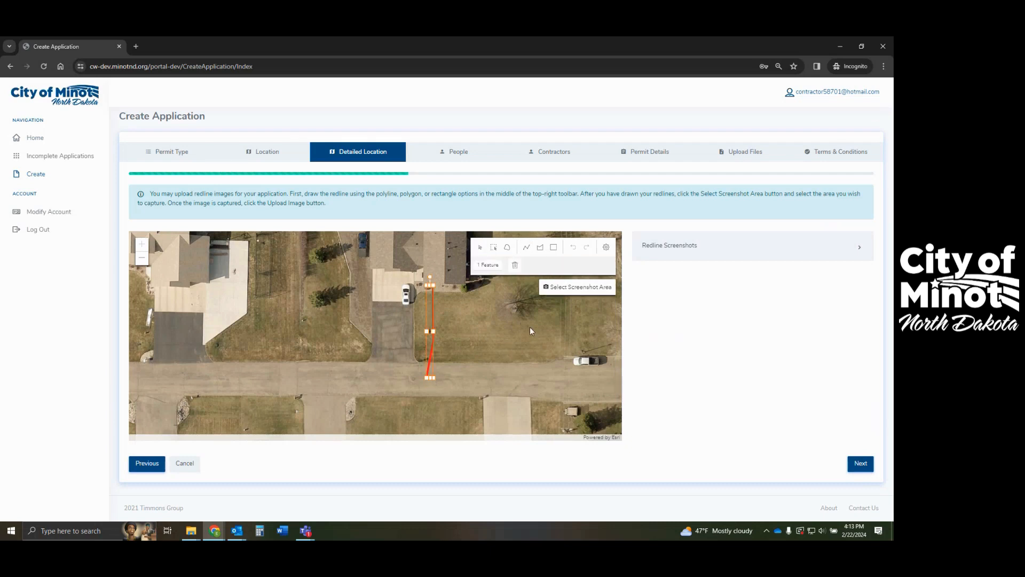
left_click(482, 304)
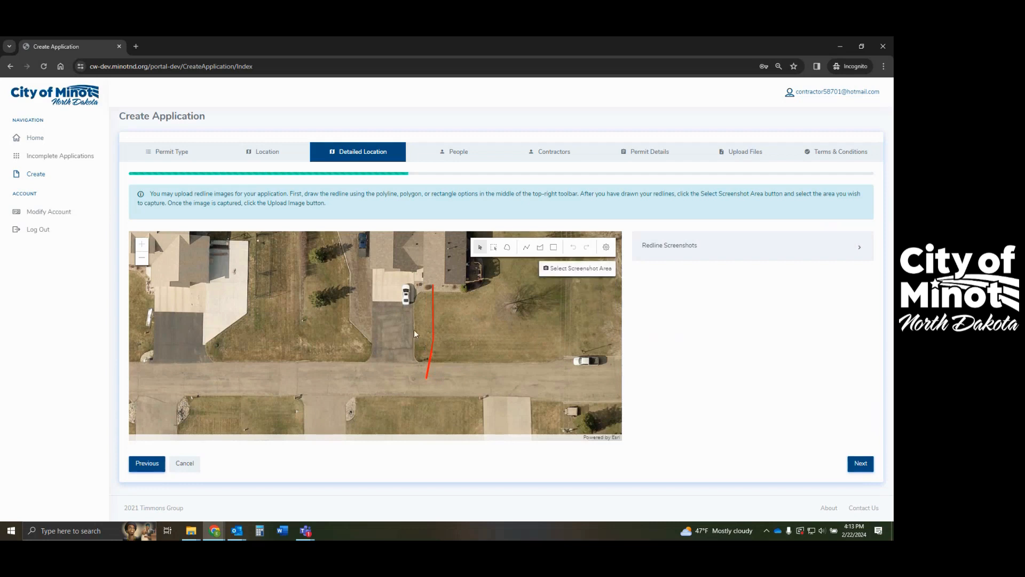
- Capture the map area around the redline, upload it as redline.png, and continue to People
left_click(572, 274)
left_click_drag(247, 231, 555, 447)
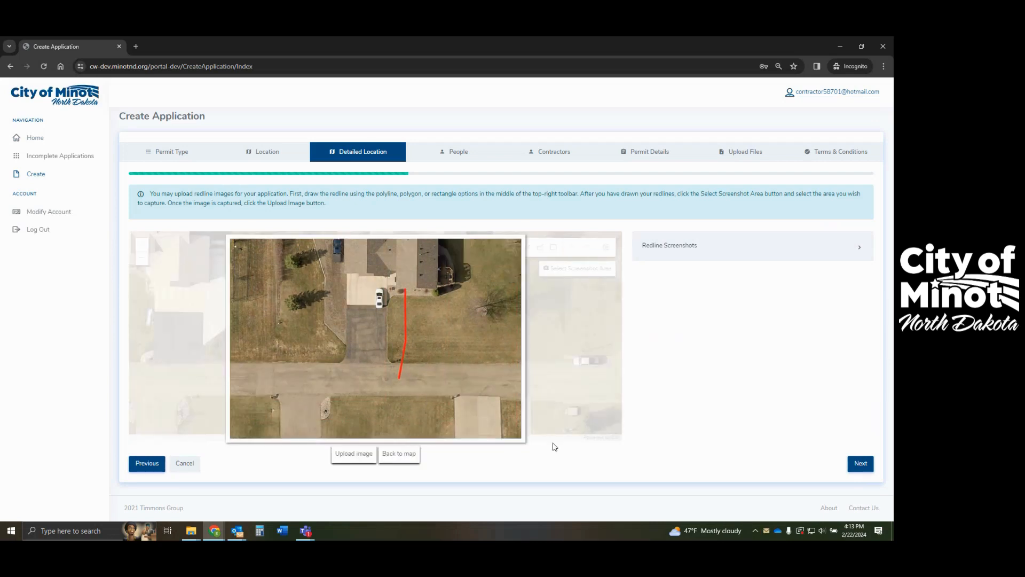
left_click(343, 456)
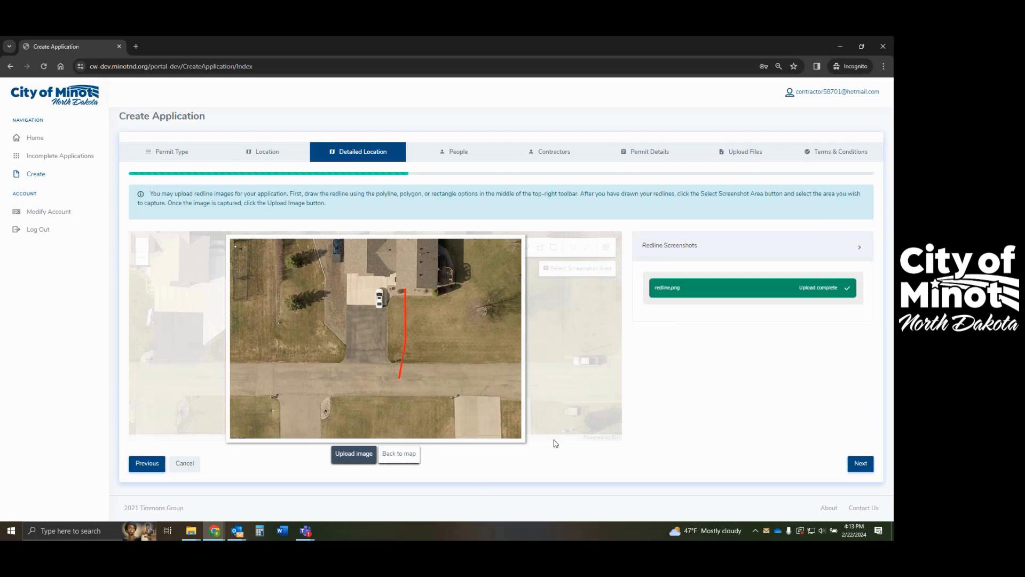
left_click(857, 464)
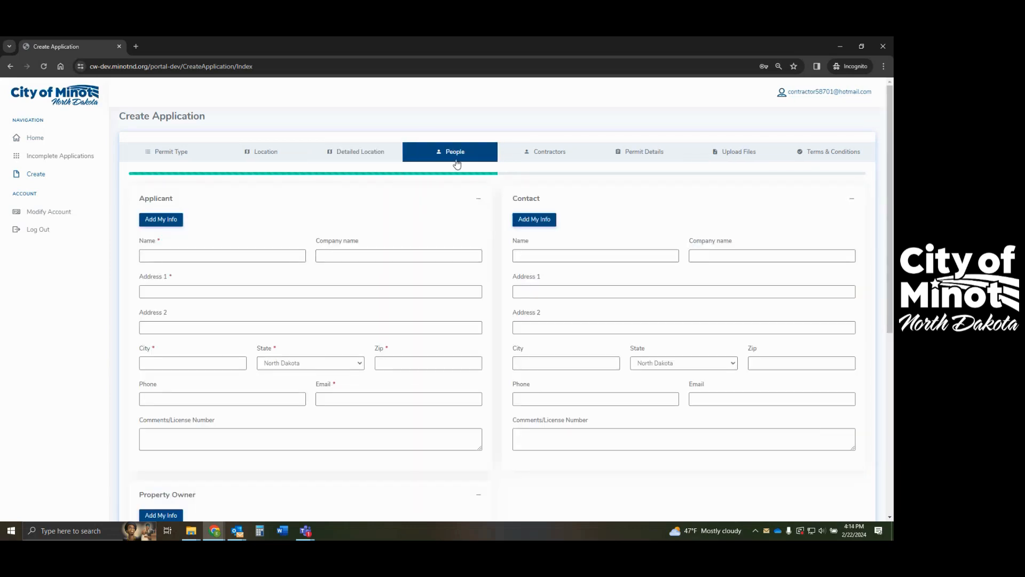
- Fill the Applicant details from the account holder's profile and continue to Contractors
left_click(157, 223)
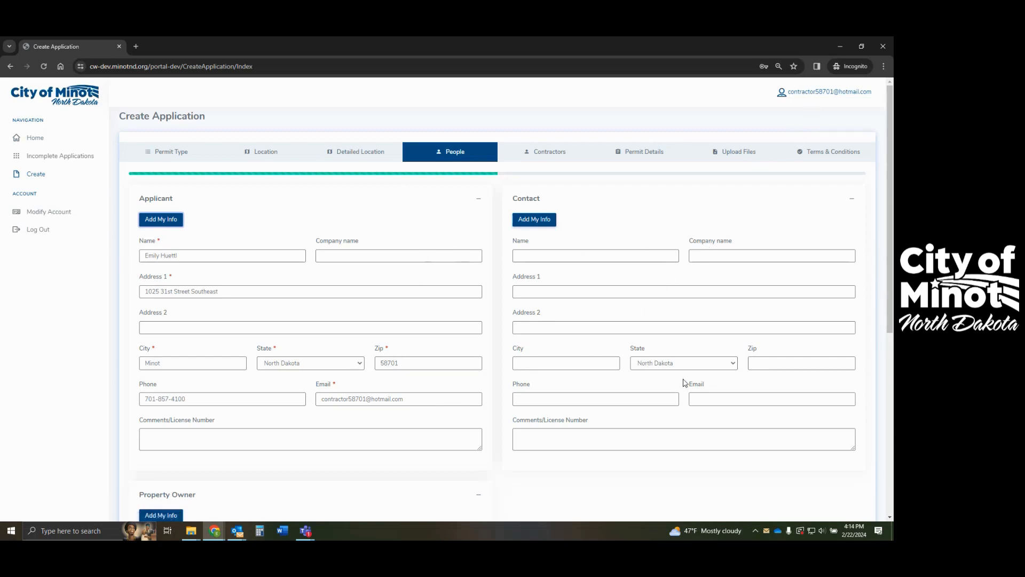
scroll(682, 383, "down", 3)
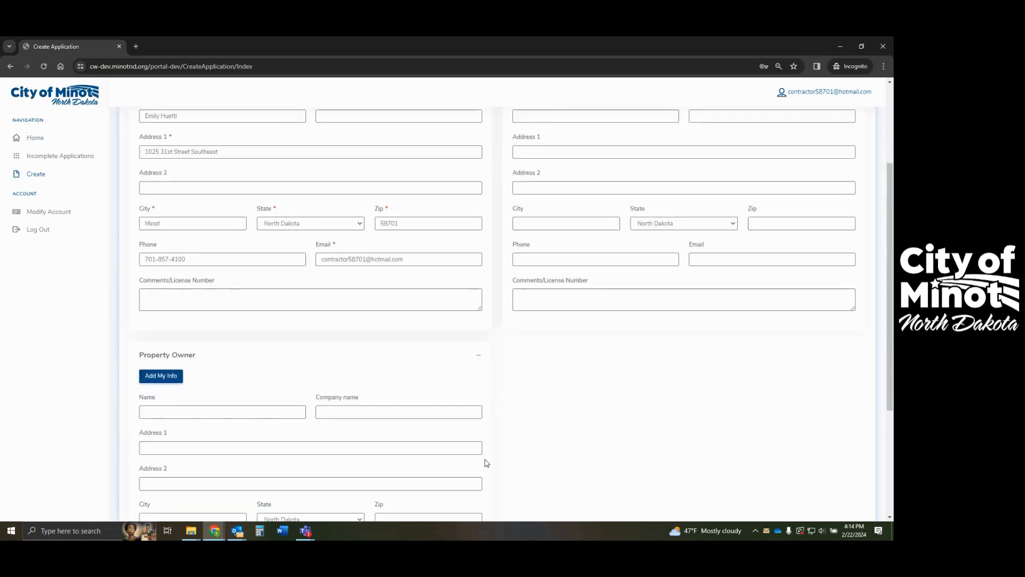
scroll(696, 469, "down", 3)
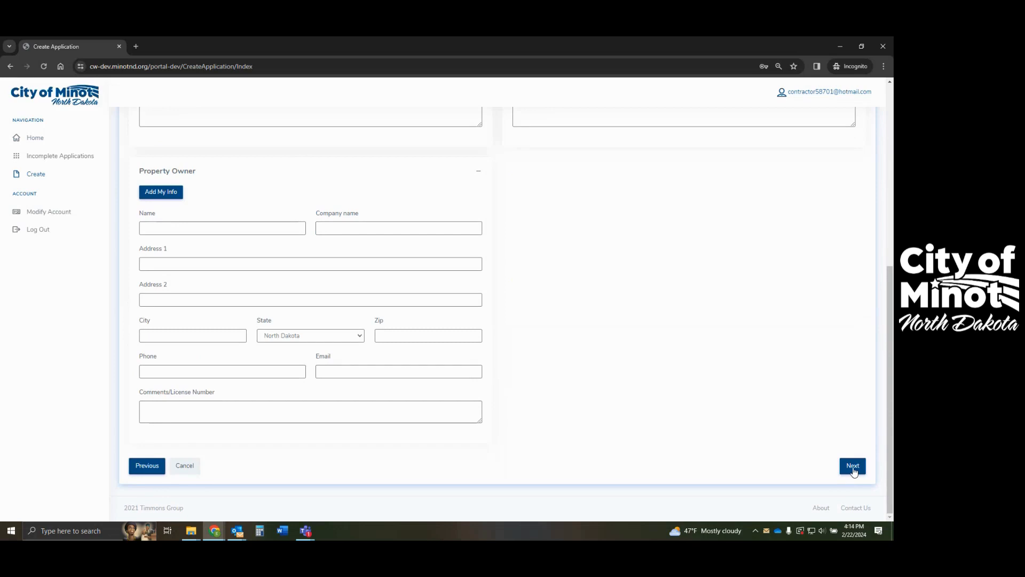
left_click(854, 466)
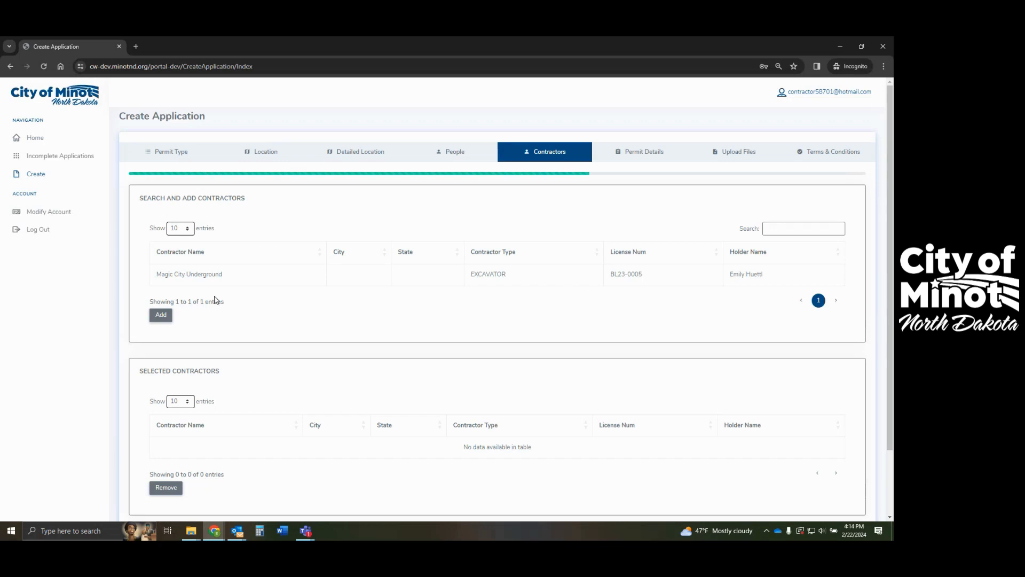
- Add Magic City Underground as the selected contractor and continue to Permit Details
left_click(735, 274)
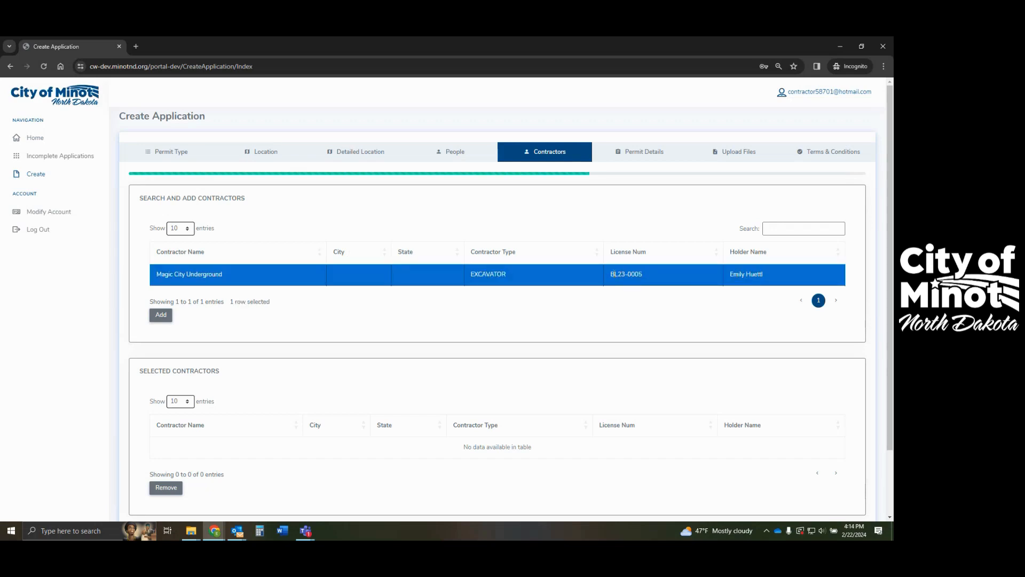
left_click(160, 316)
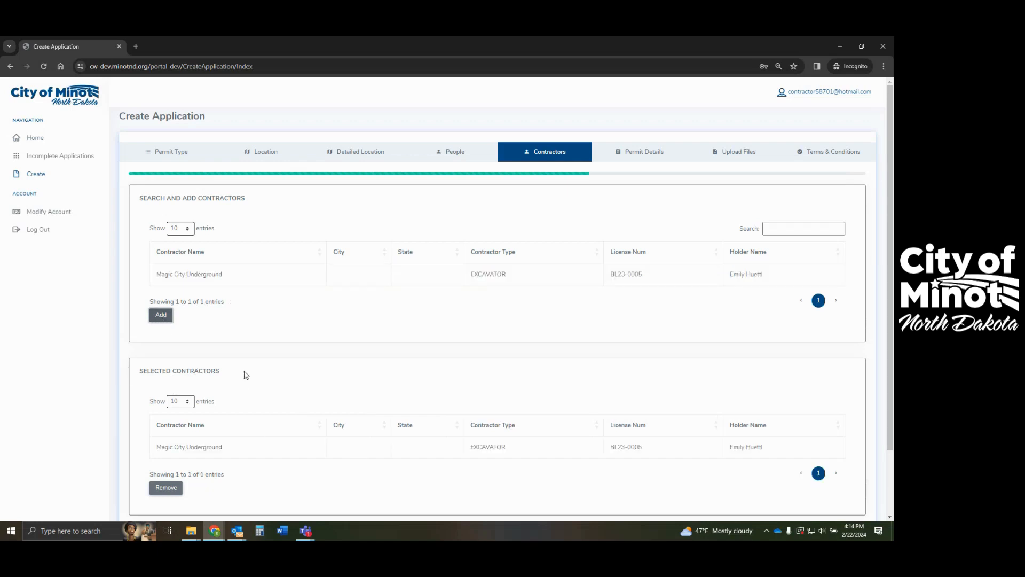
scroll(549, 494, "down", 2)
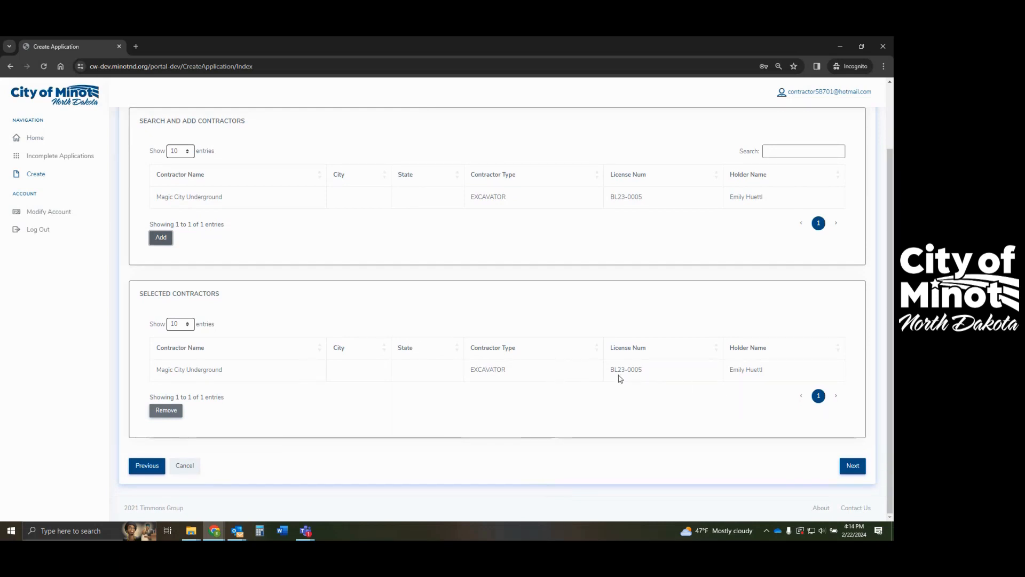
left_click(854, 466)
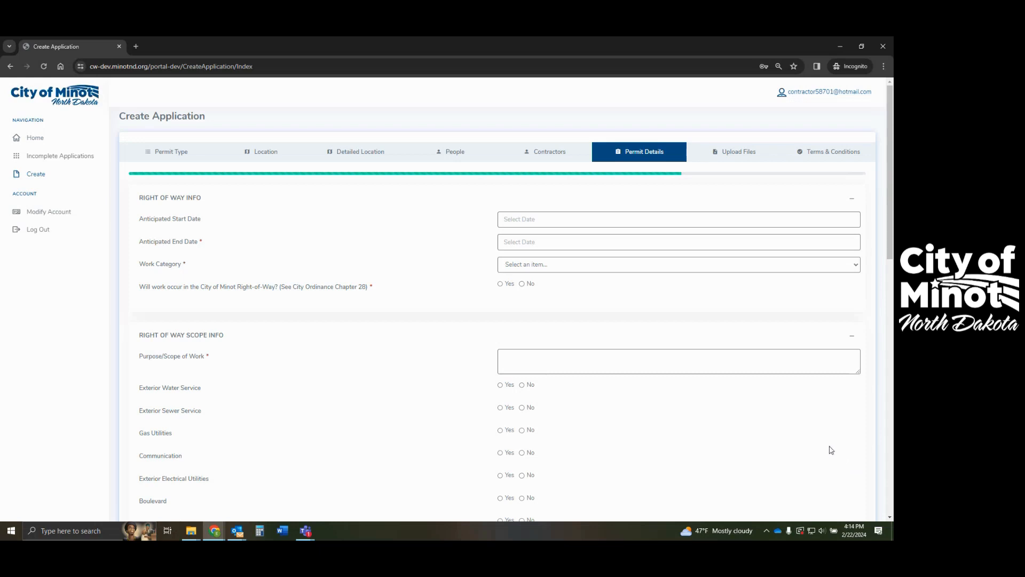
- Set work dates February 26 to February 27, 2024 with Replacement as the category
left_click(562, 220)
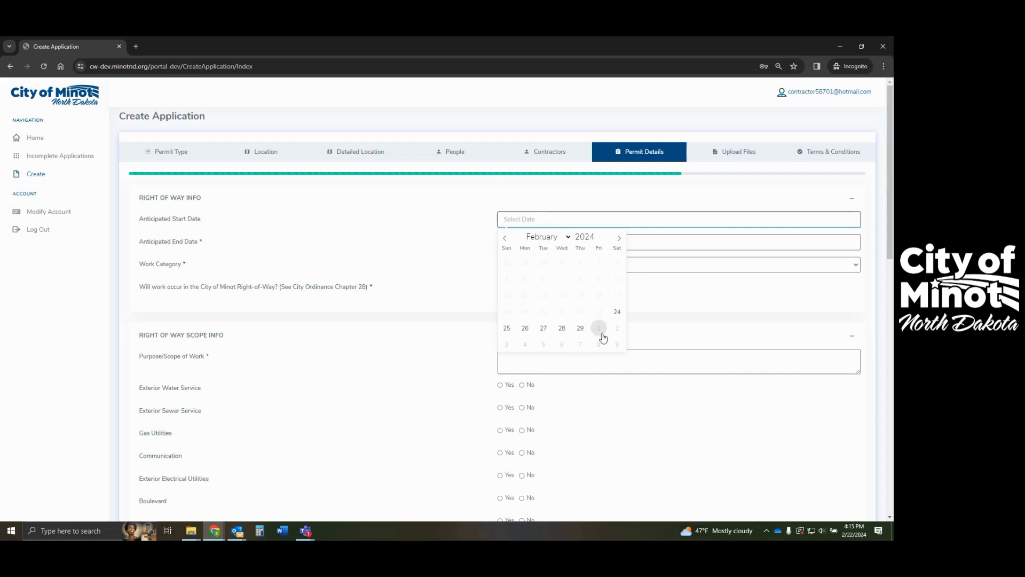
left_click(525, 329)
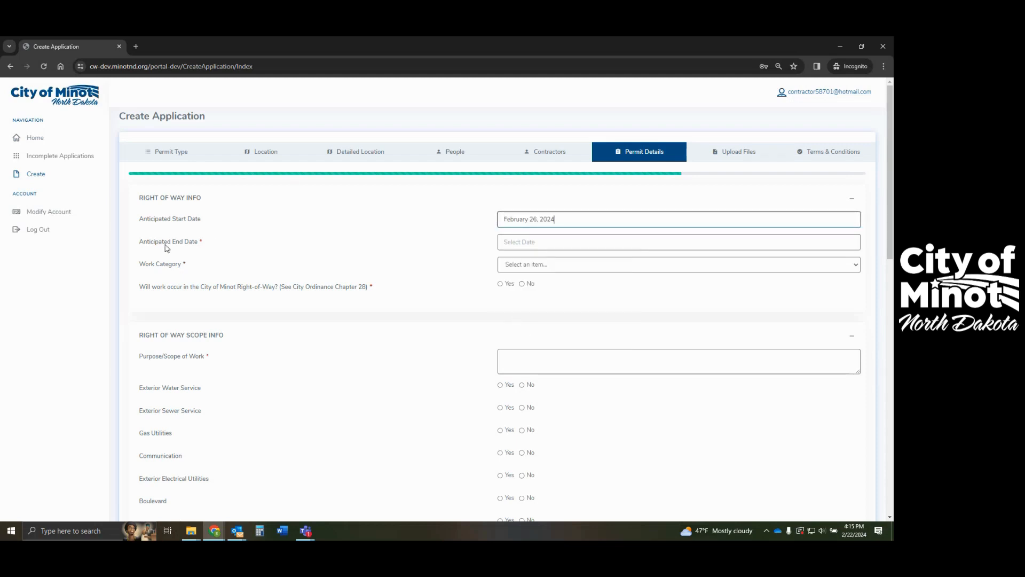
left_click(522, 245)
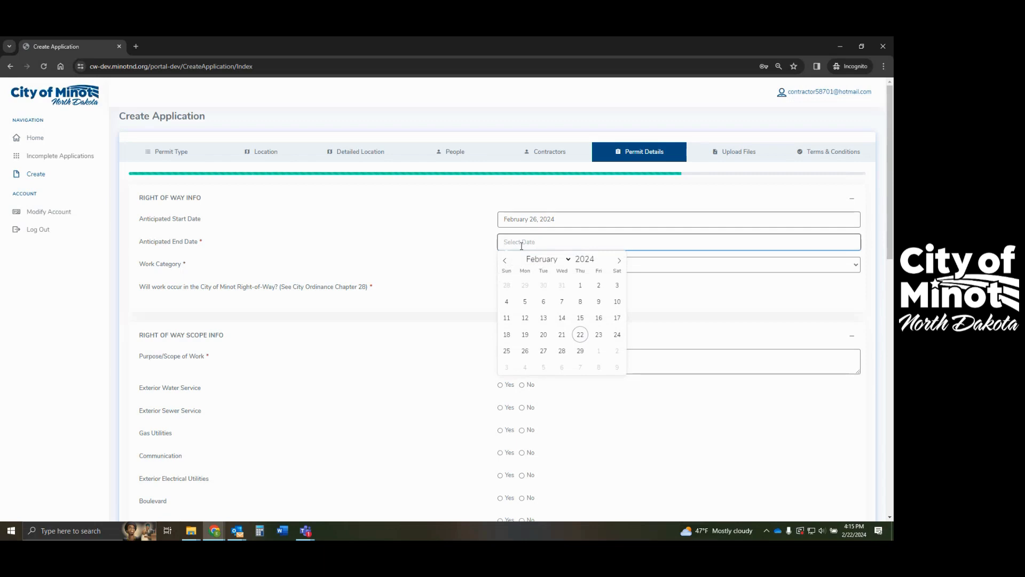
left_click(543, 351)
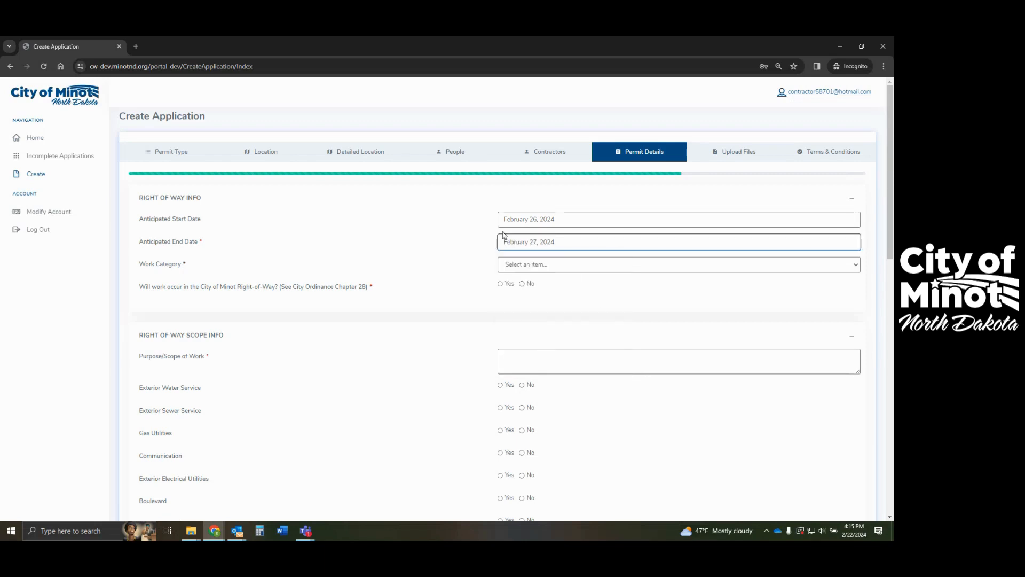
left_click(549, 266)
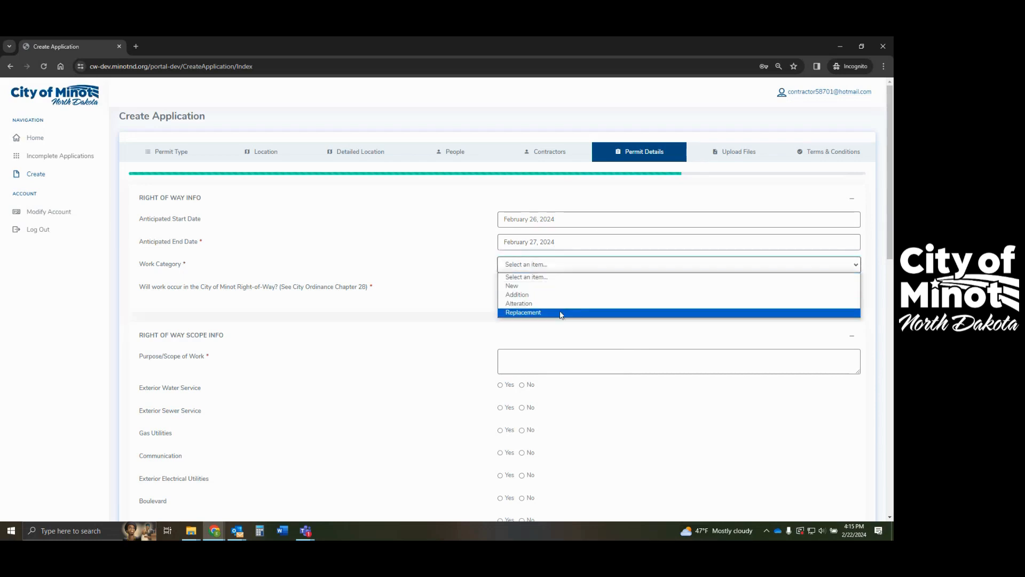
left_click(559, 314)
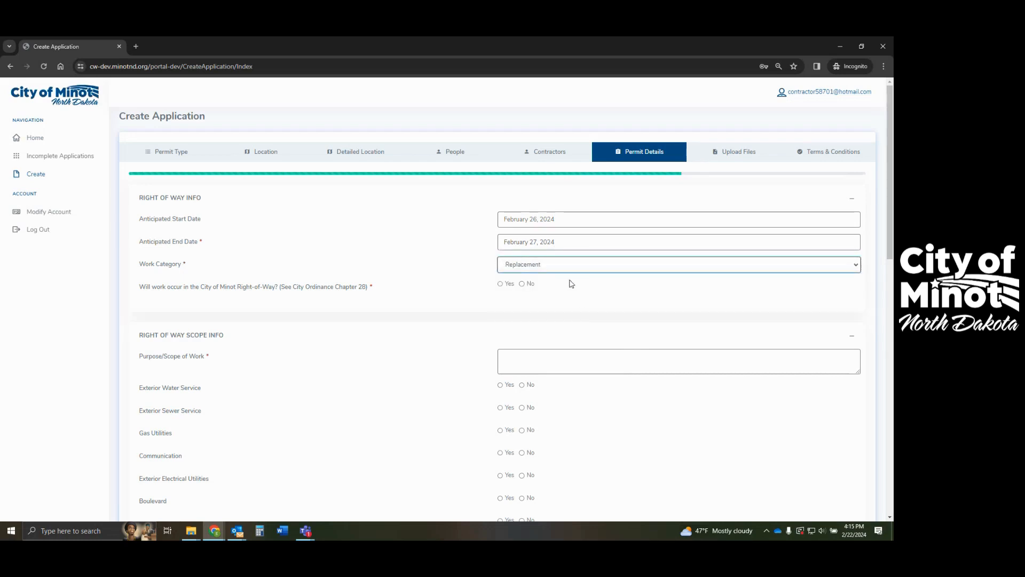
- Confirm right-of-way work, describe it as 'sewer service repair', and mark Exterior Sewer Service affected
left_click(502, 285)
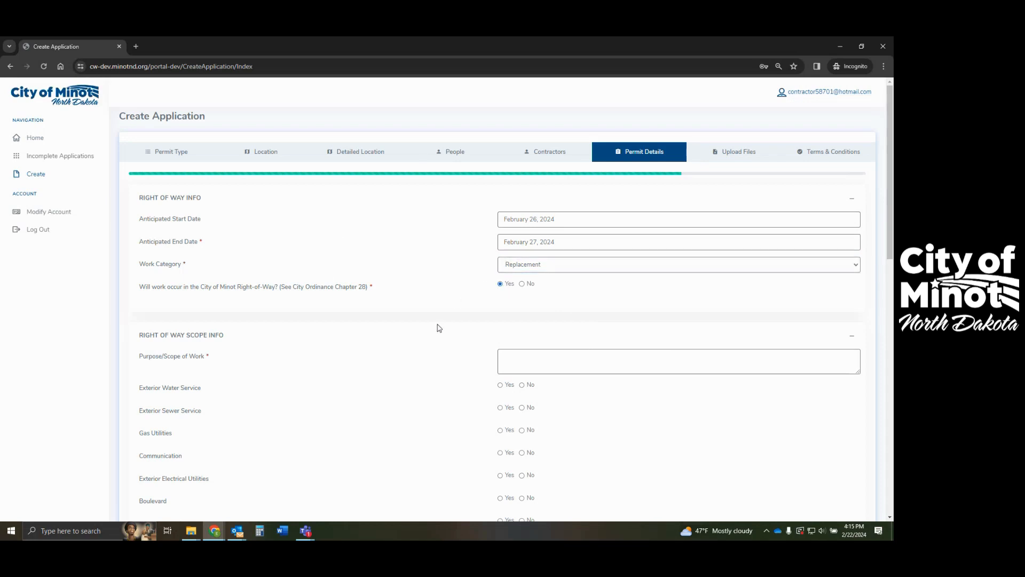
left_click(526, 356)
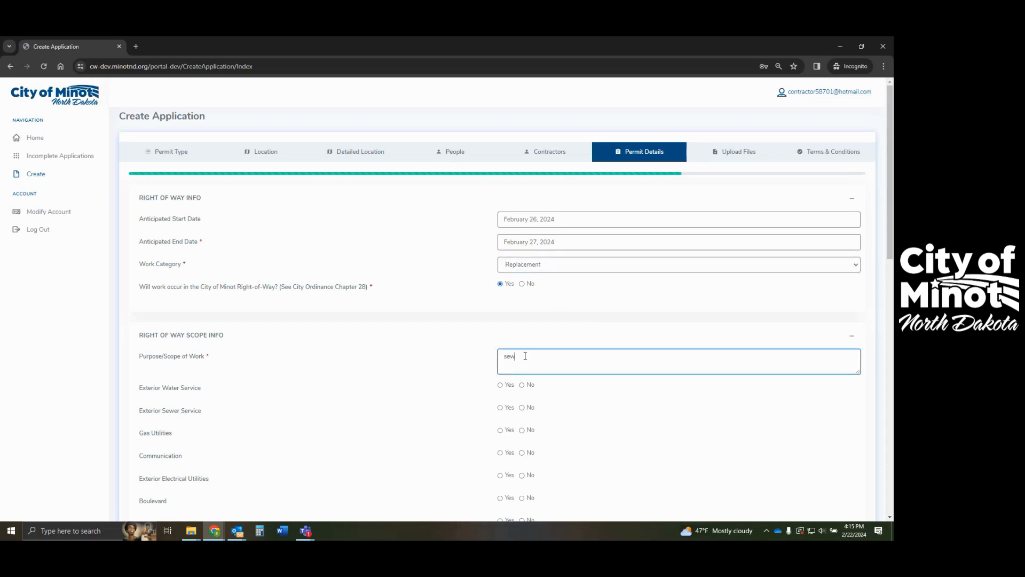
type("sewer service repair")
left_click(501, 408)
scroll(284, 409, "down", 2)
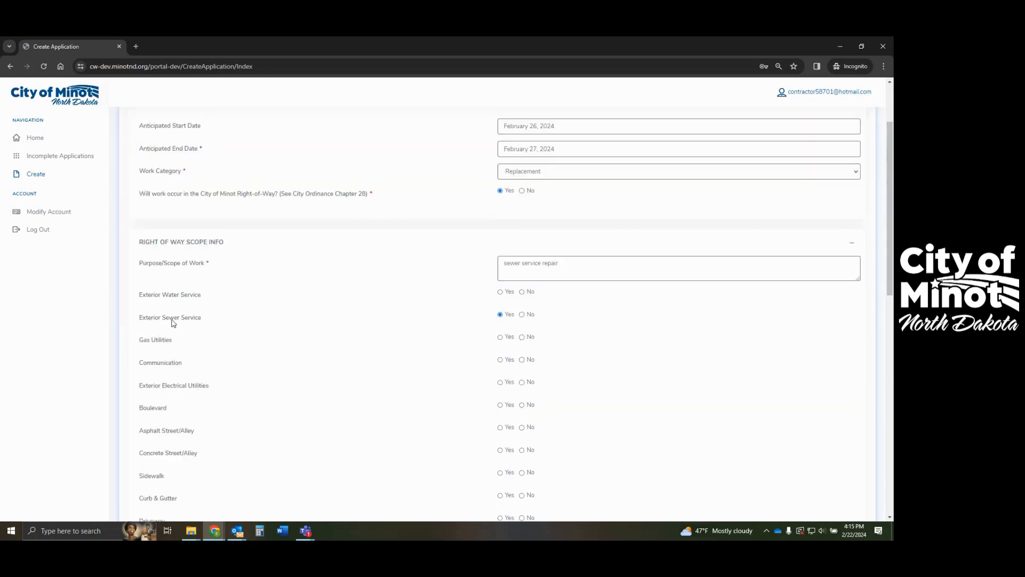
scroll(261, 357, "down", 2)
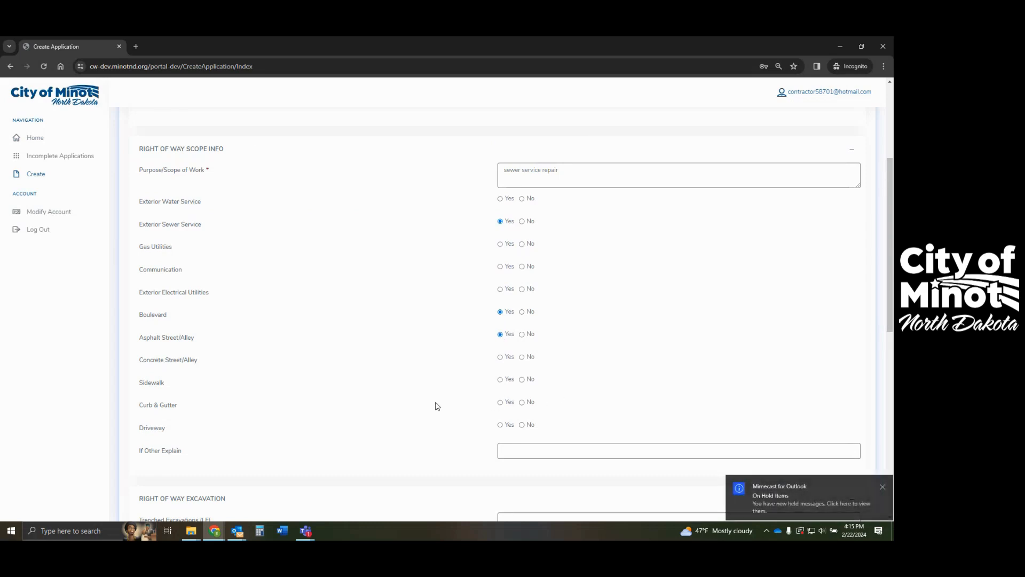
scroll(402, 404, "down", 4)
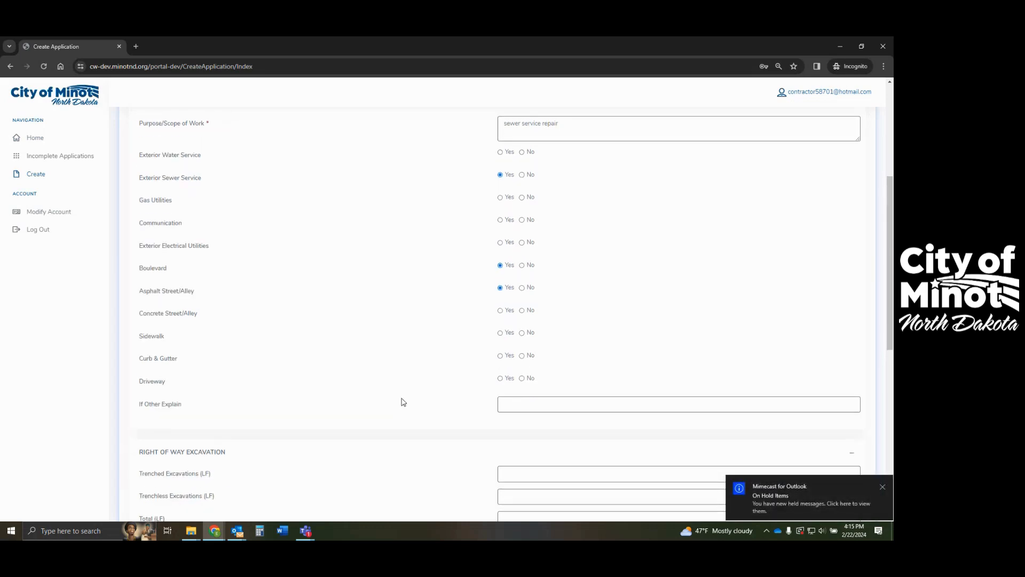
scroll(348, 364, "down", 1)
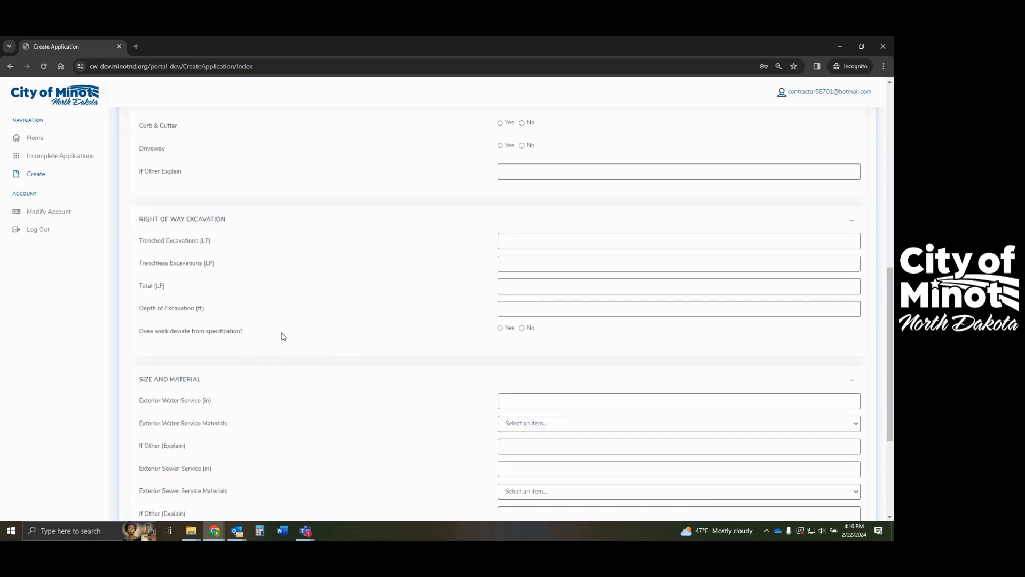
- Enter trench length 10, no spec deviation, depth 10, and PVC sewer service material
left_click(519, 239)
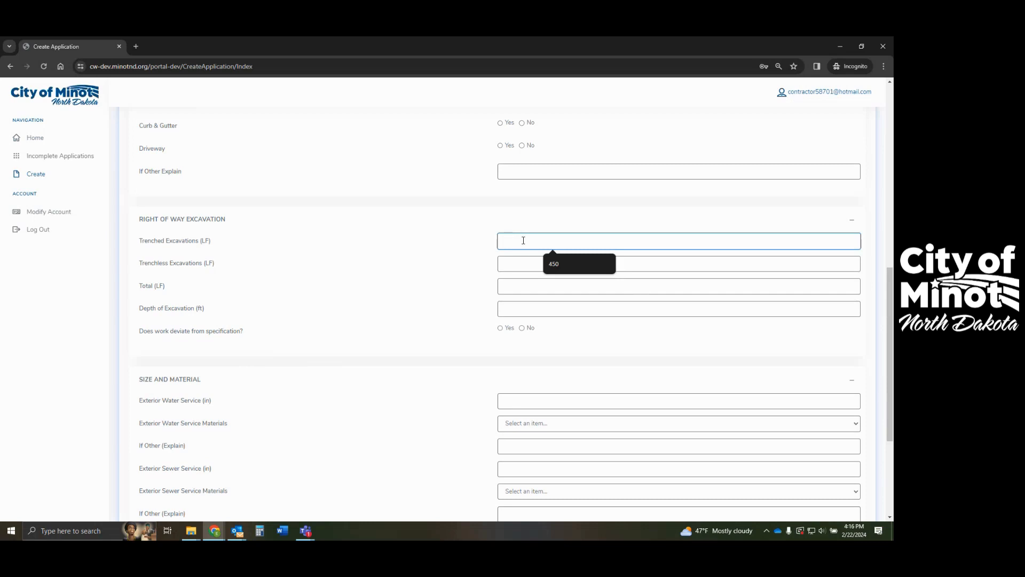
type("10")
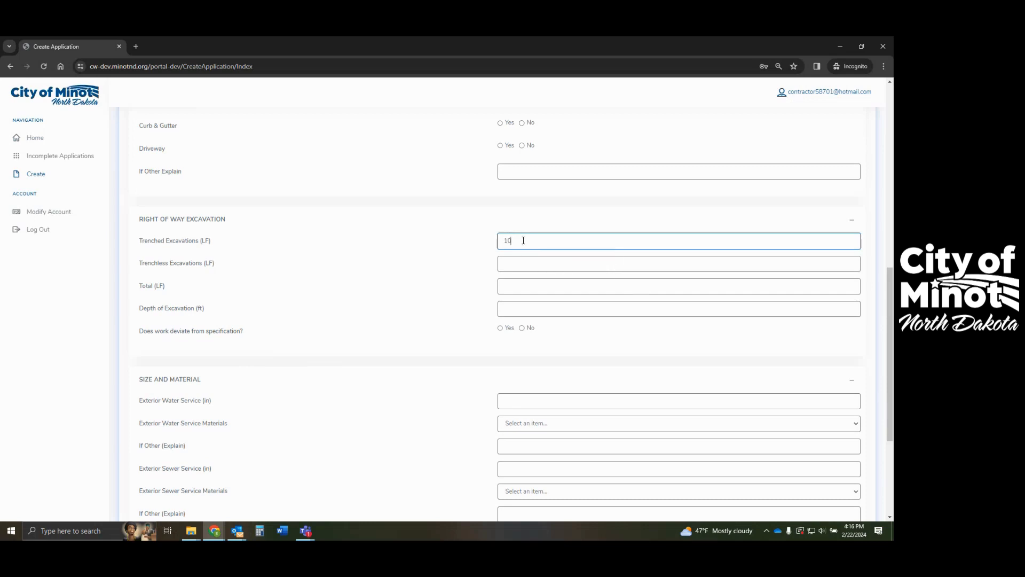
left_click(543, 288)
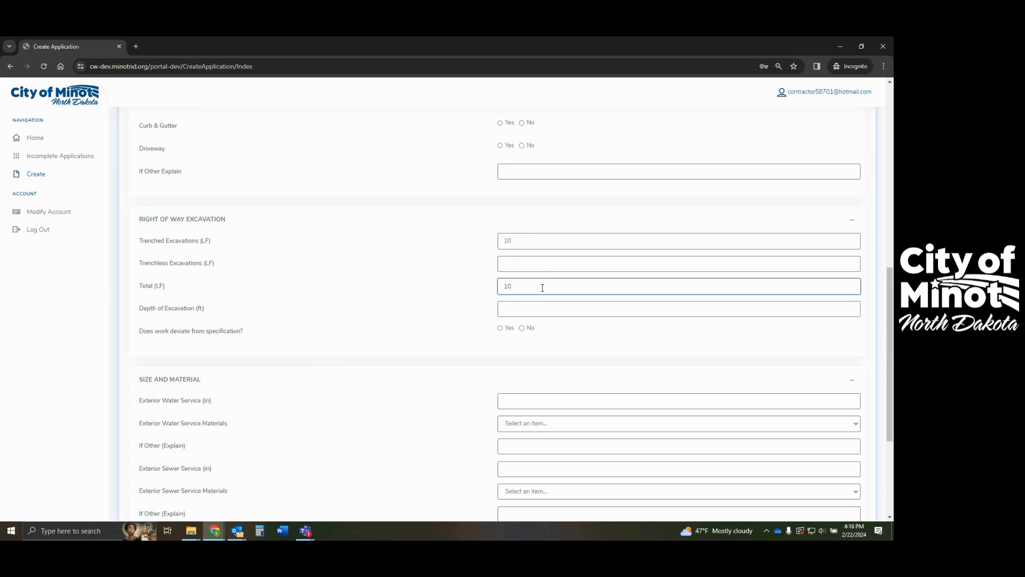
left_click(570, 345)
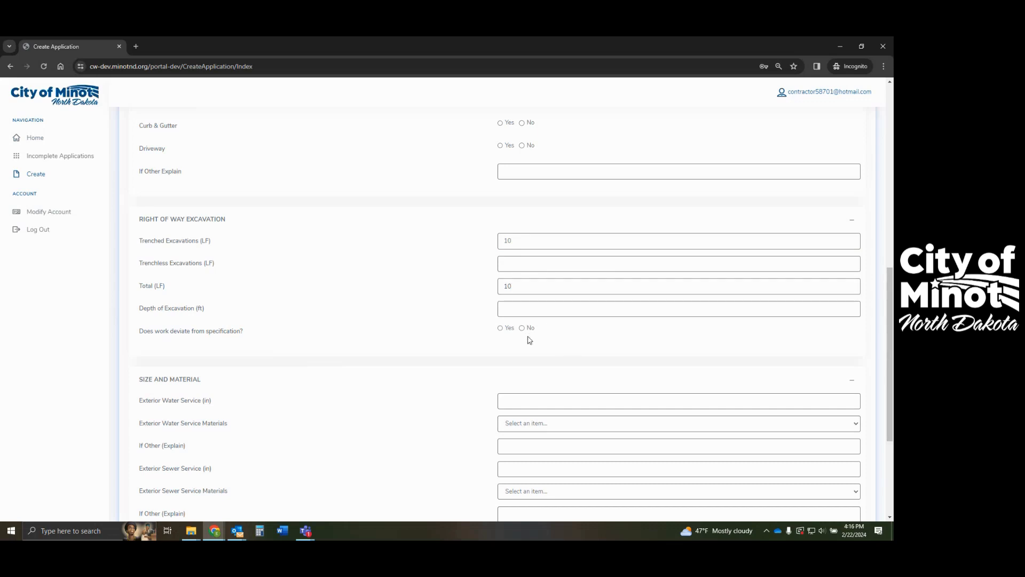
left_click(518, 310)
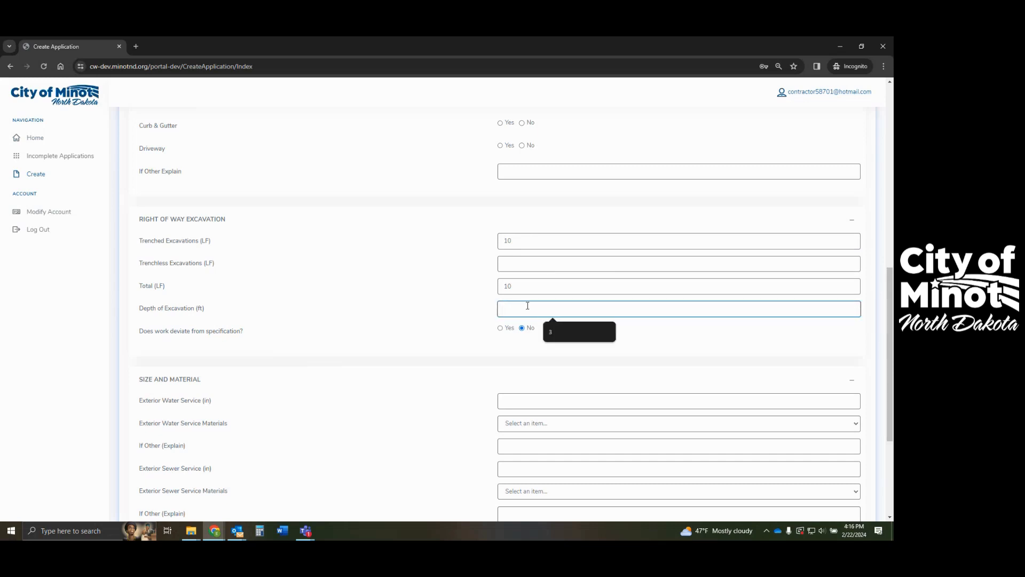
type("10")
left_click(582, 339)
scroll(583, 439, "down", 2)
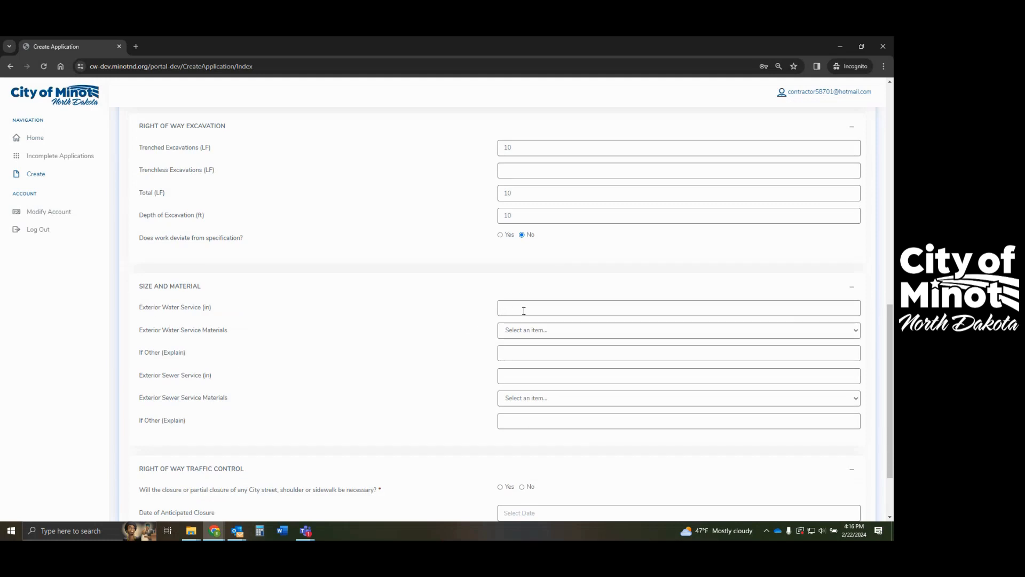
left_click(513, 377)
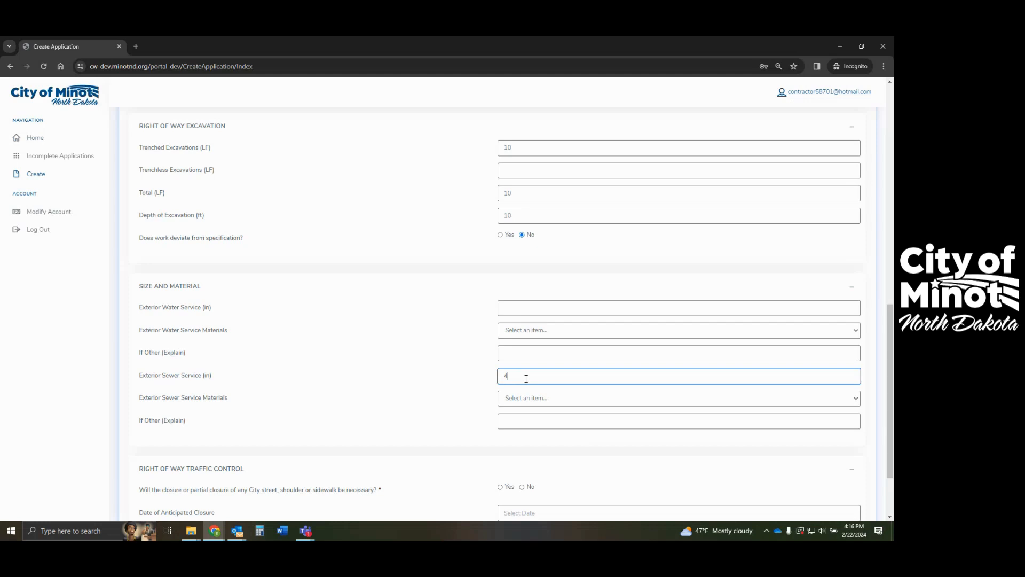
left_click(551, 400)
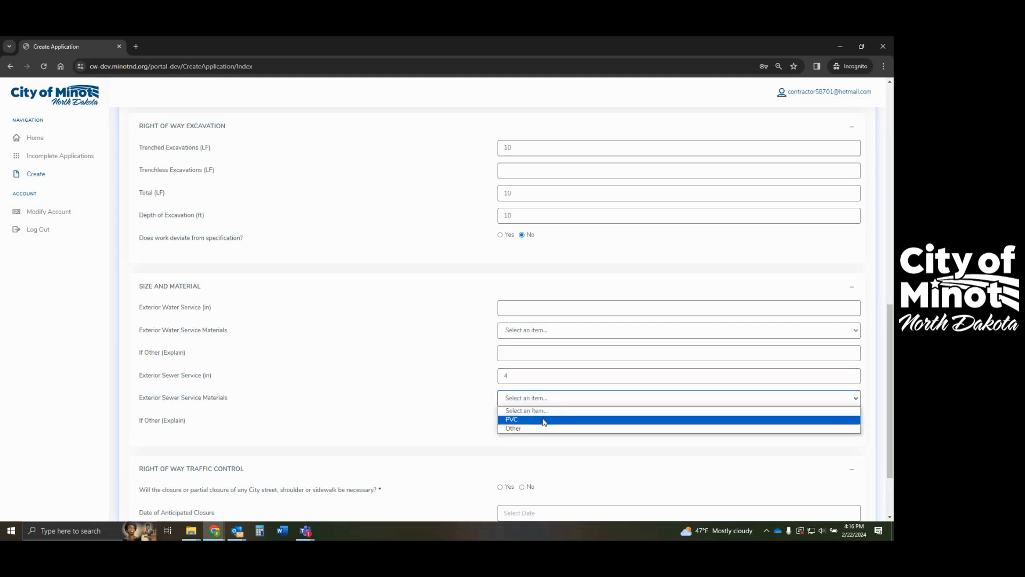
left_click(568, 422)
scroll(571, 422, "down", 2)
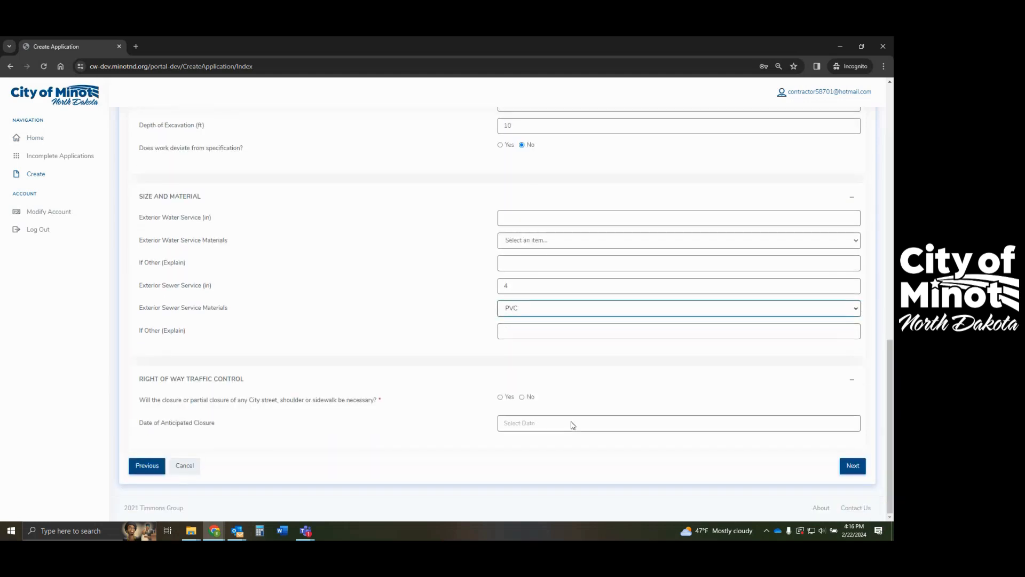
- Require a street closure on February 26, 2024 and continue to Upload Files
left_click(501, 398)
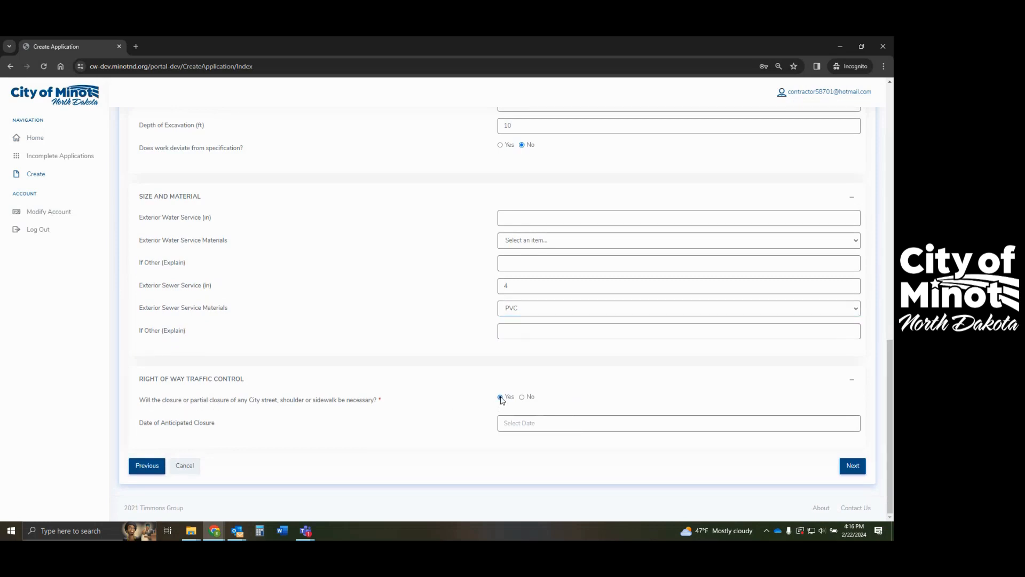
left_click(544, 425)
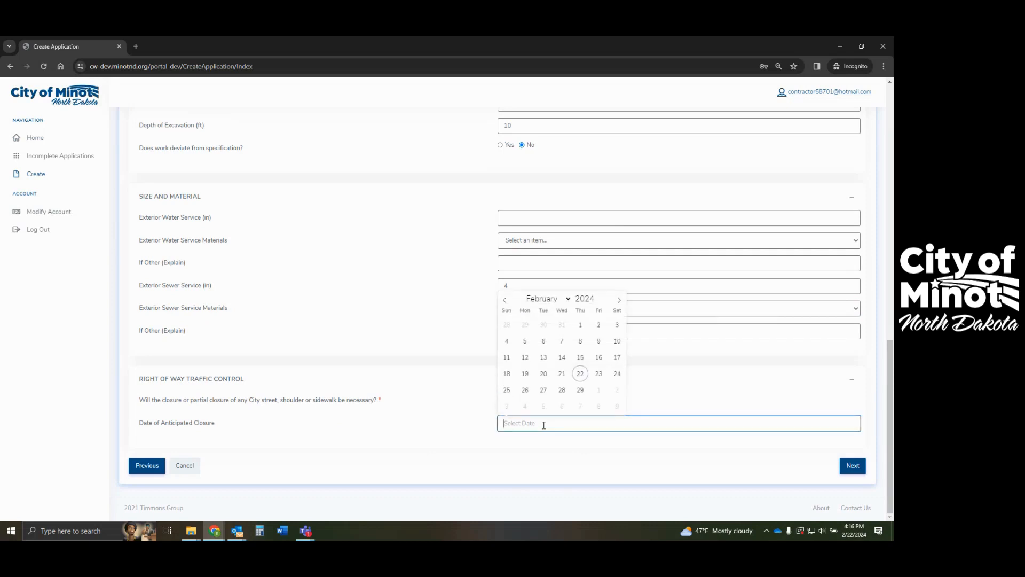
left_click(524, 389)
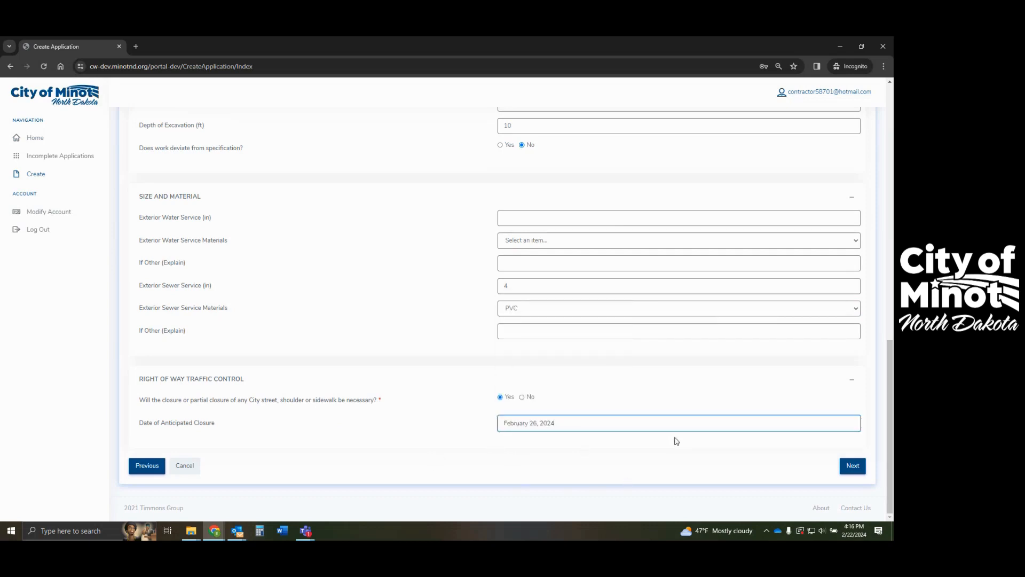
left_click(853, 466)
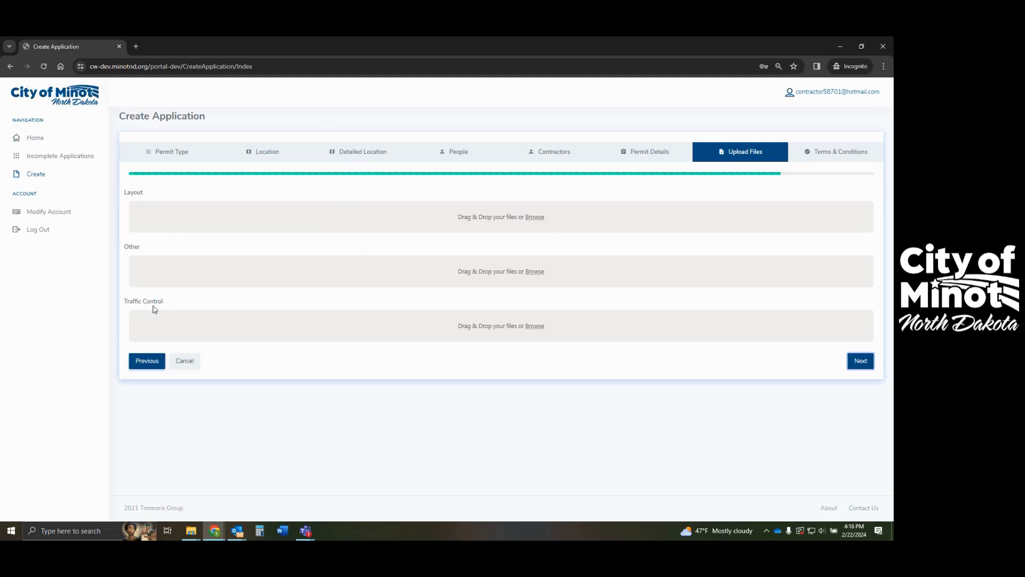
- Upload Site Plan.pdf from the Desktop into the Traffic Control area
left_click(544, 327)
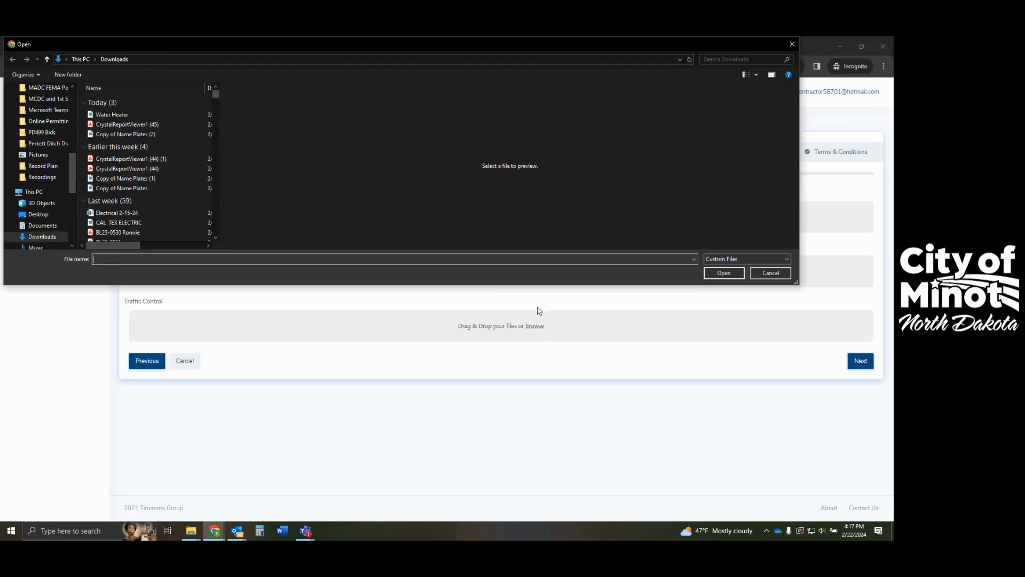
left_click(38, 214)
scroll(158, 139, "down", 8)
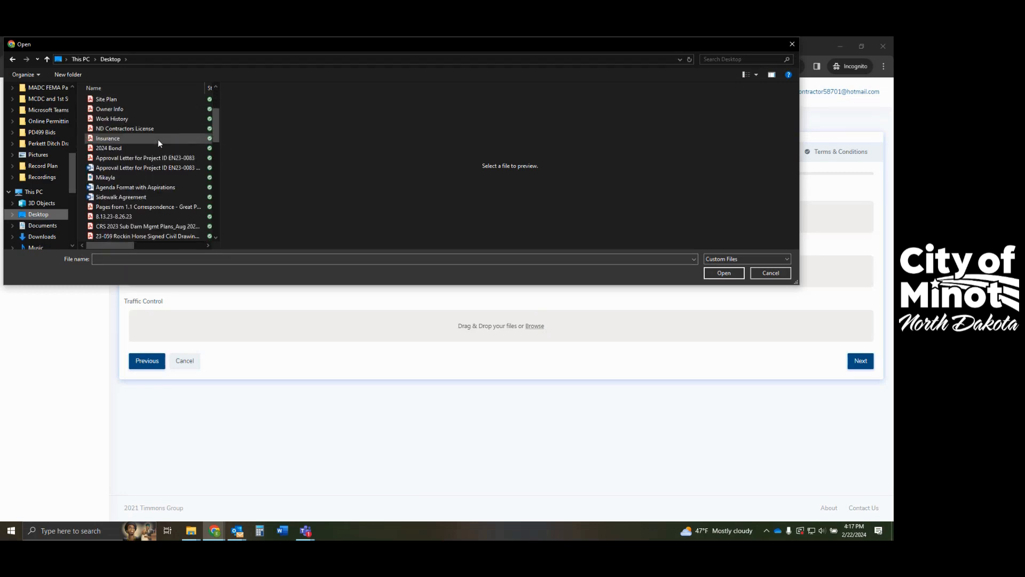
scroll(152, 206, "up", 5)
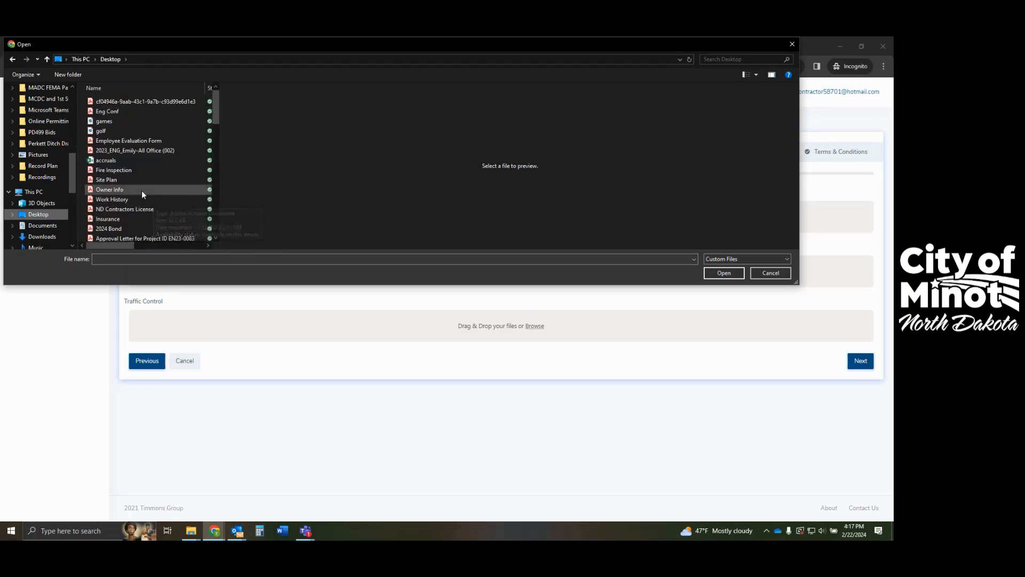
left_click(116, 180)
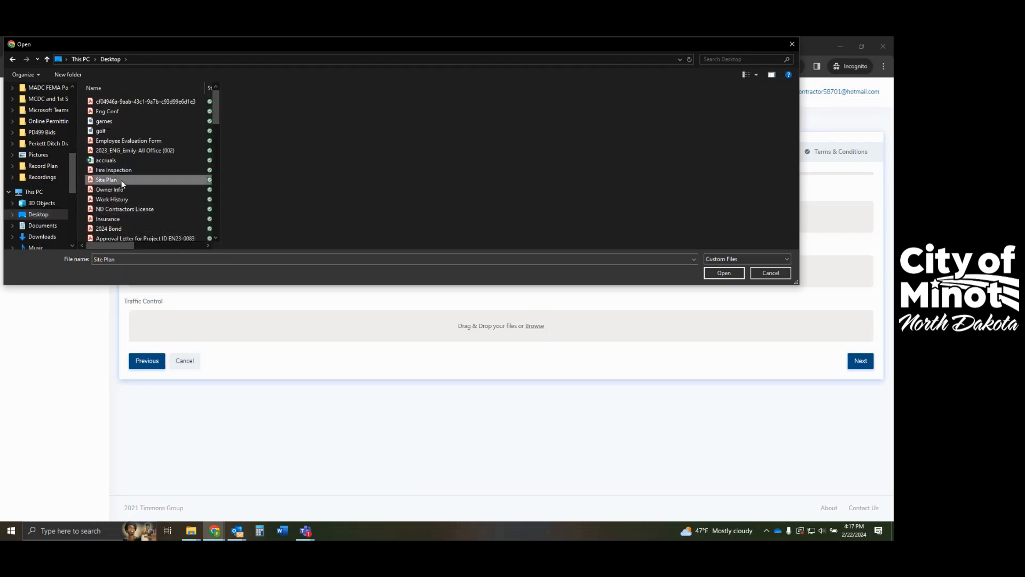
left_click(722, 274)
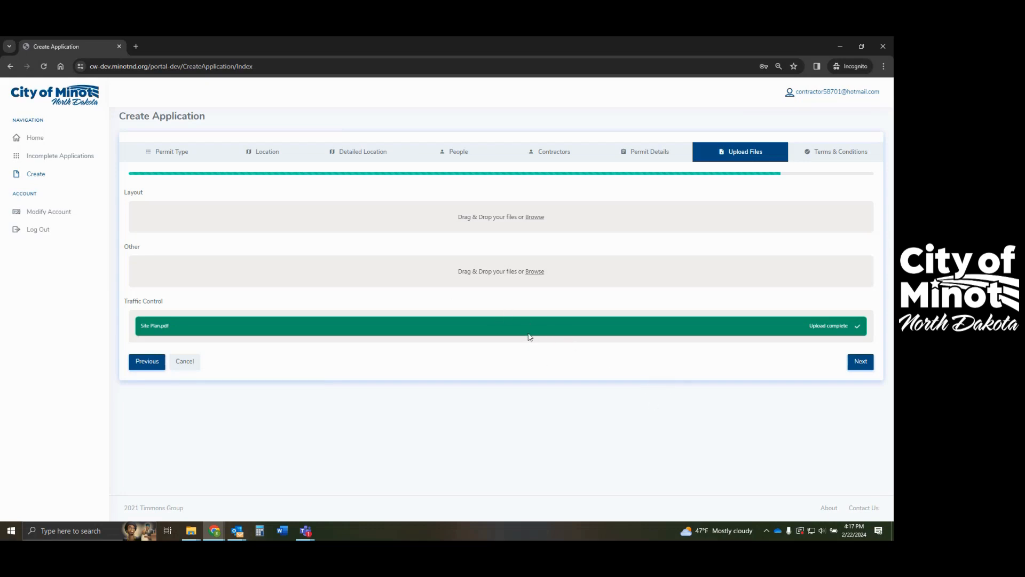
- Accept the terms and conditions and submit the Right of Way application
left_click(861, 362)
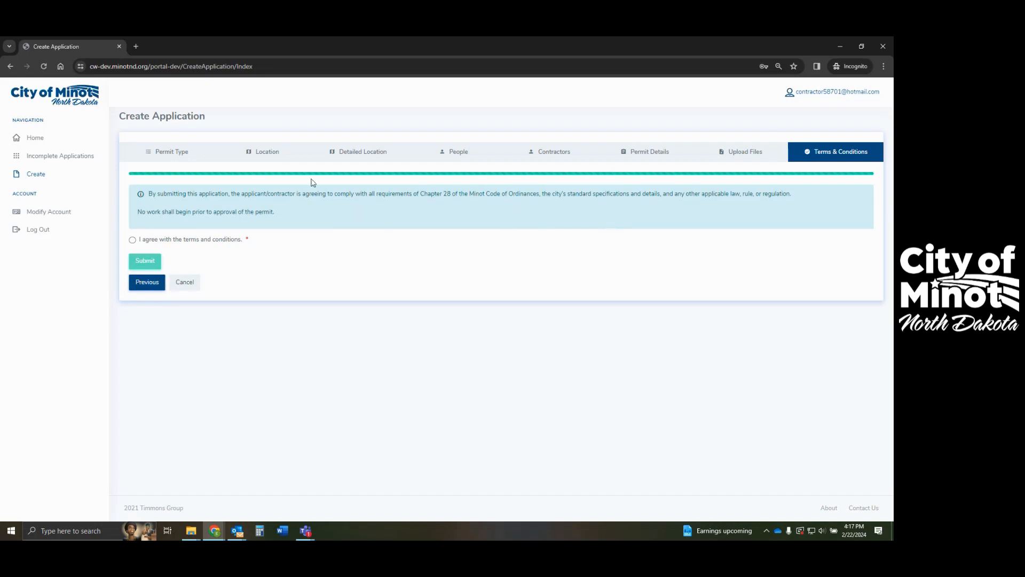
left_click(133, 241)
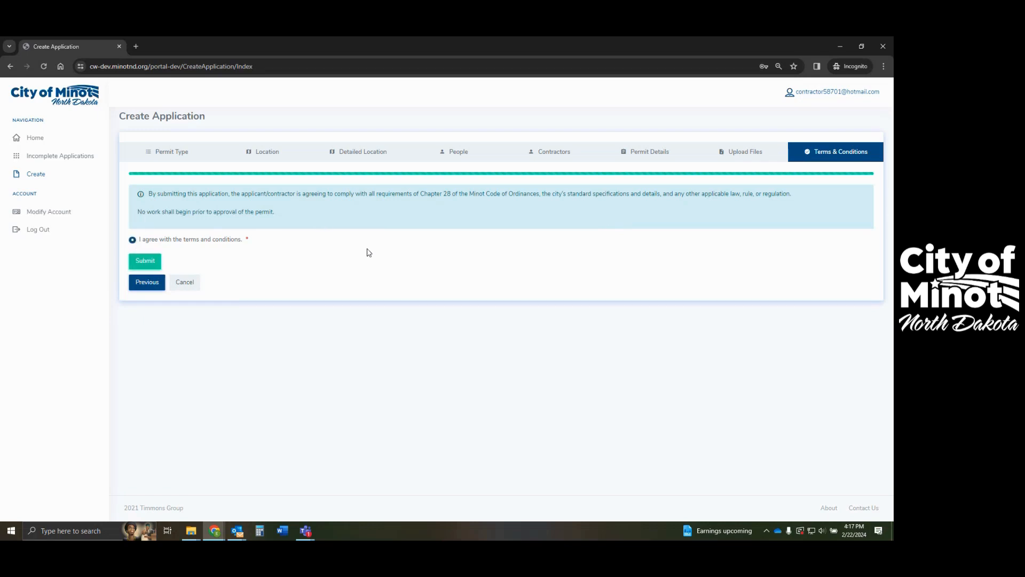
left_click(141, 266)
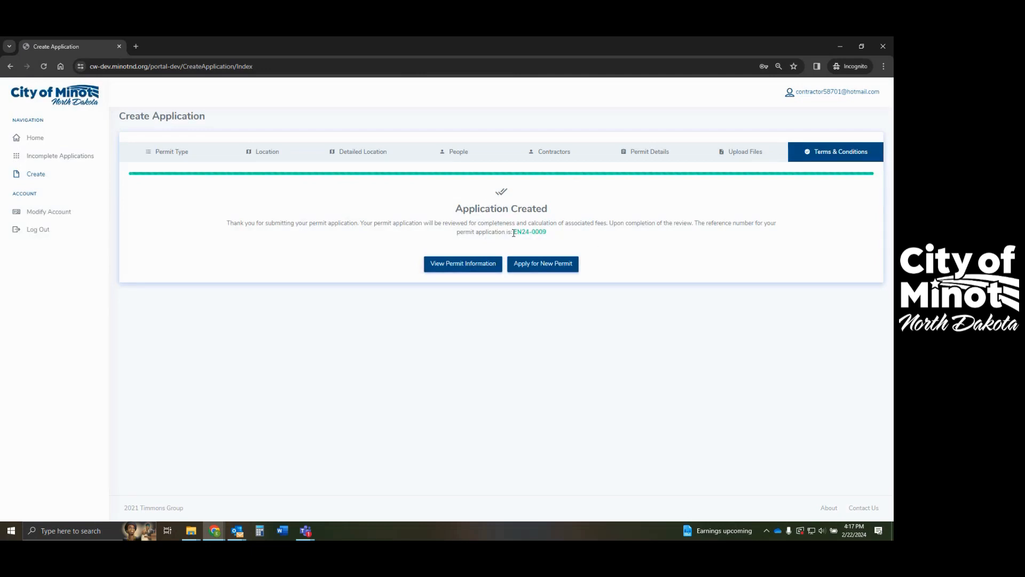
- Highlight the new permit's reference number, then open its permit information page
left_click_drag(513, 233, 561, 235)
left_click(566, 236)
left_click_drag(513, 232, 563, 240)
left_click(597, 242)
left_click(463, 270)
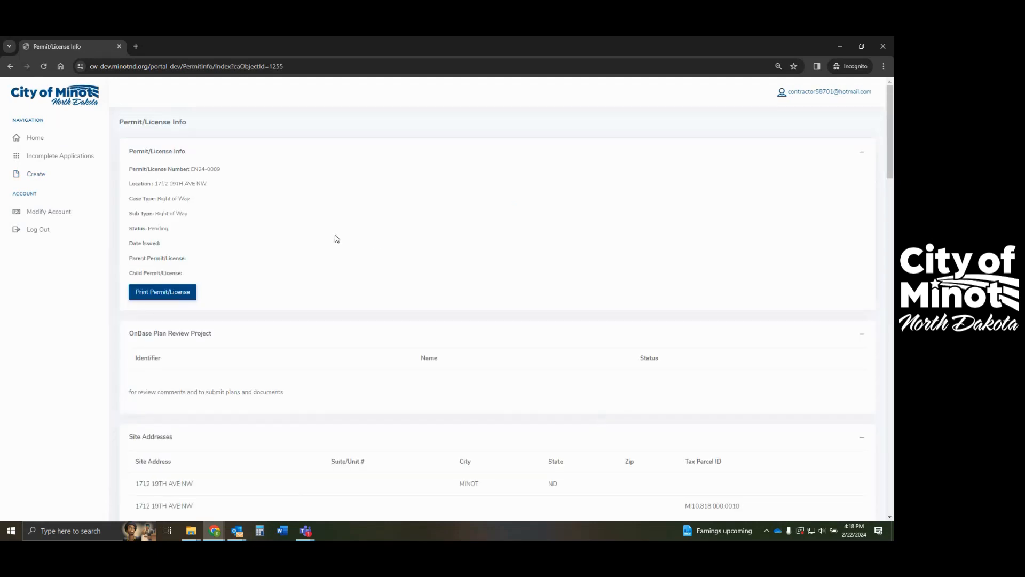
- Scroll through Details, Fees, Payments and Attachments: Concrete, Excavation and Sewer fees are $80.00 each, no payments
scroll(337, 238, "down", 1)
scroll(337, 239, "down", 1)
scroll(337, 239, "down", 5)
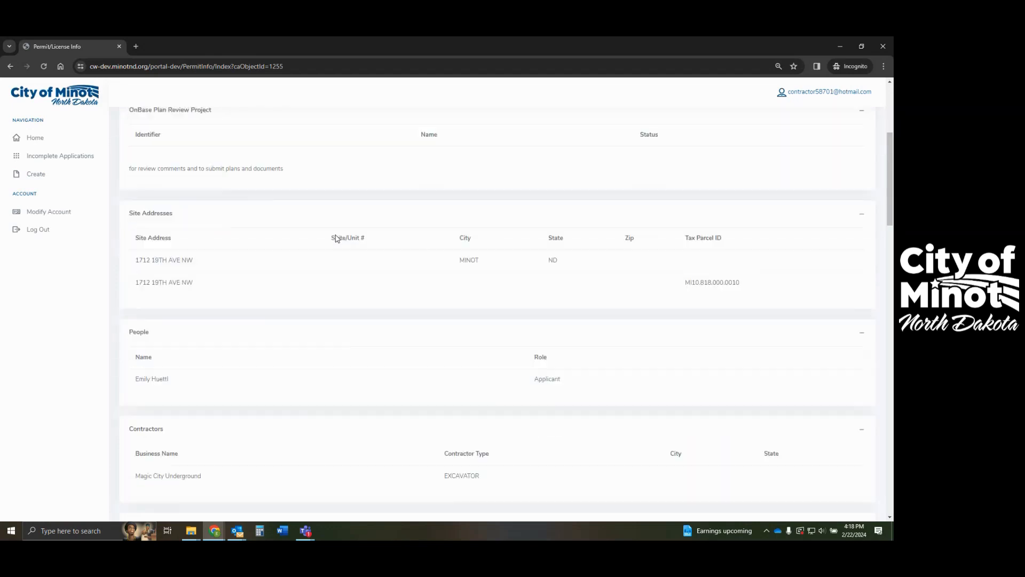
scroll(337, 239, "down", 6)
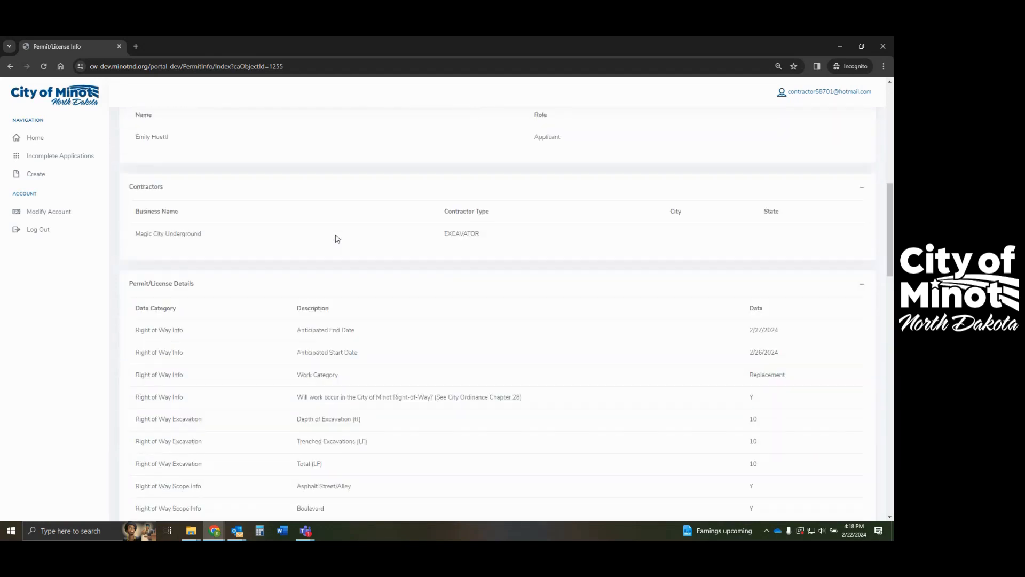
scroll(336, 235, "down", 5)
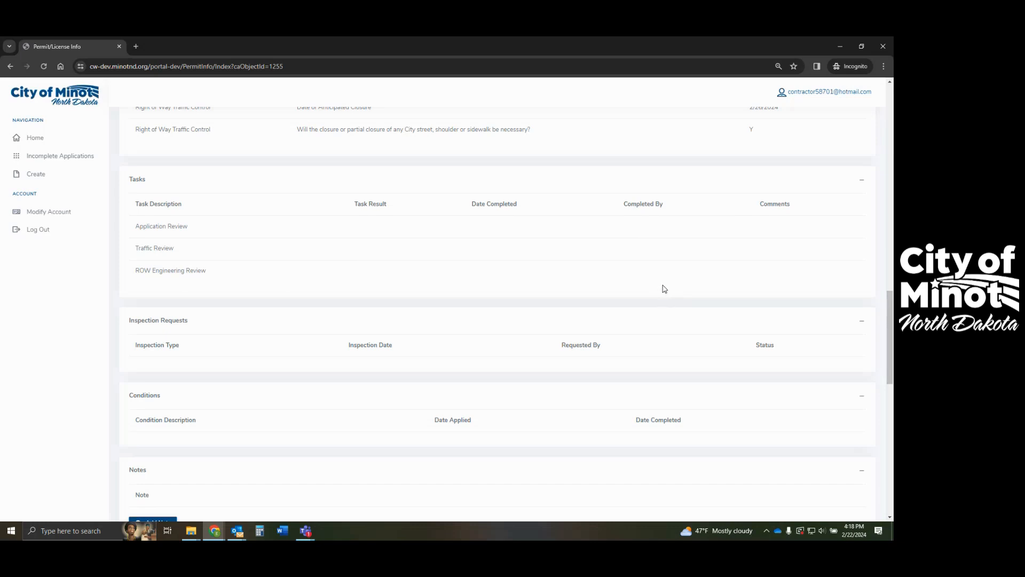
scroll(562, 294, "down", 3)
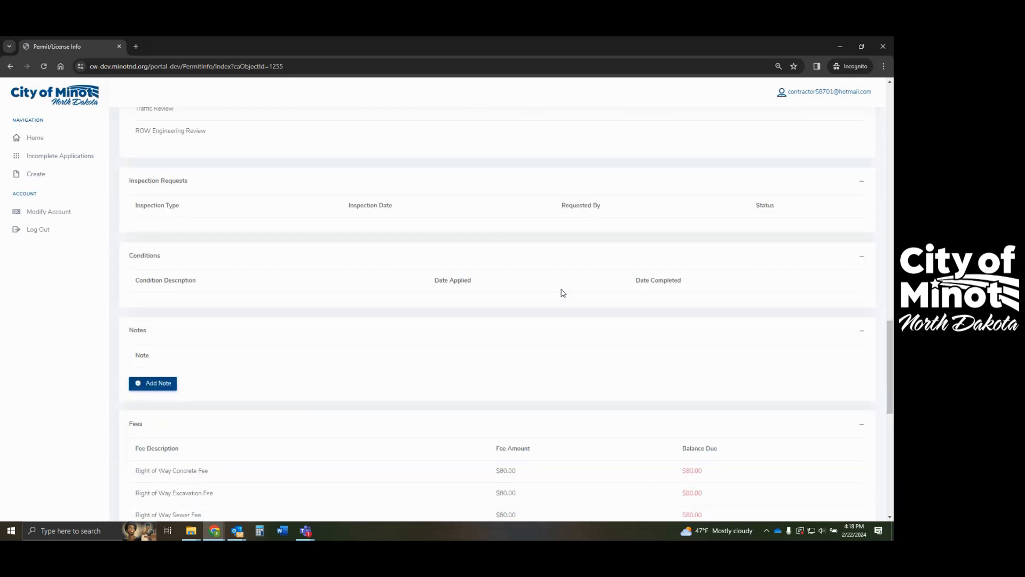
scroll(563, 291, "down", 3)
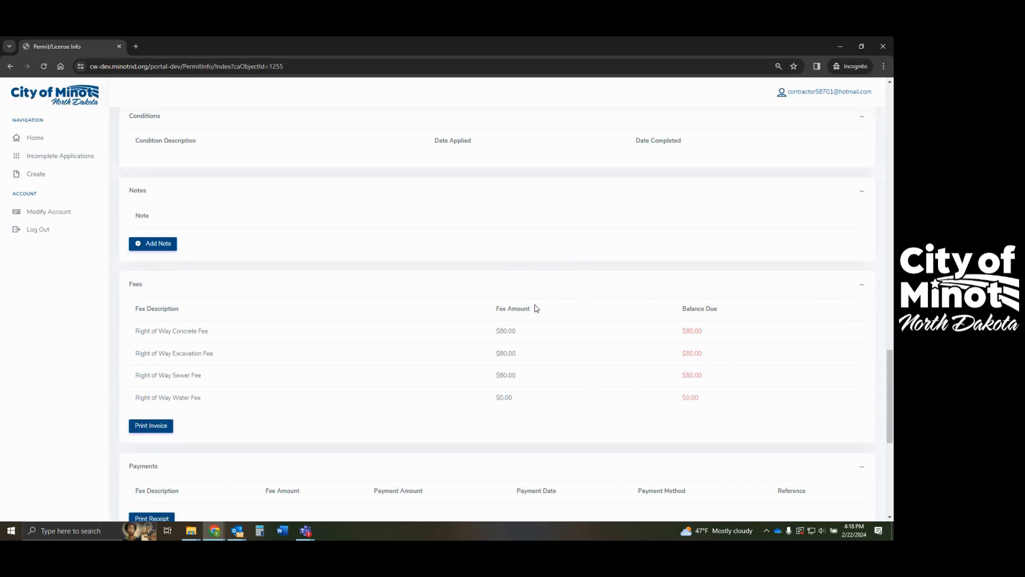
scroll(606, 360, "down", 1)
scroll(606, 360, "down", 2)
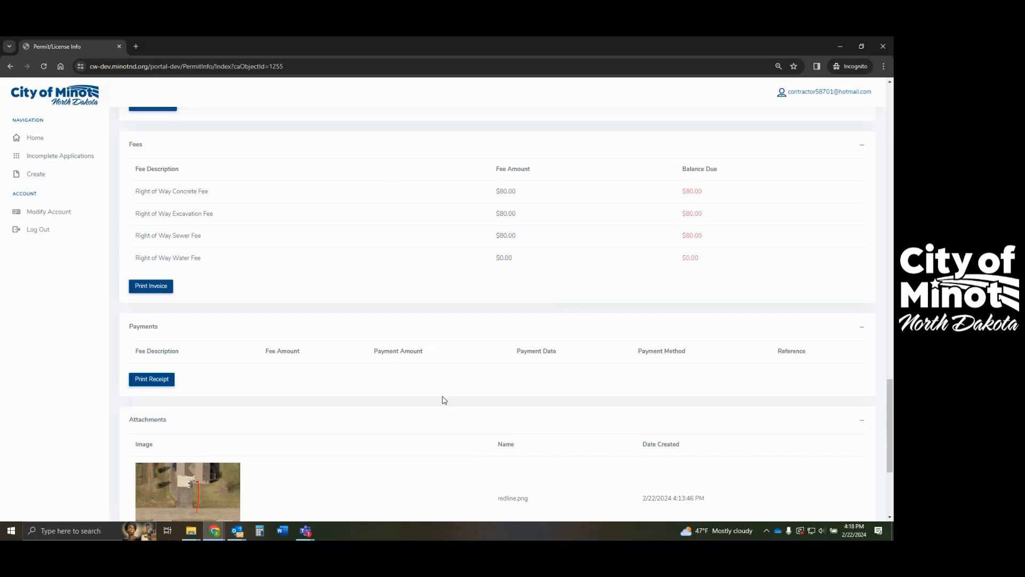
scroll(443, 397, "down", 4)
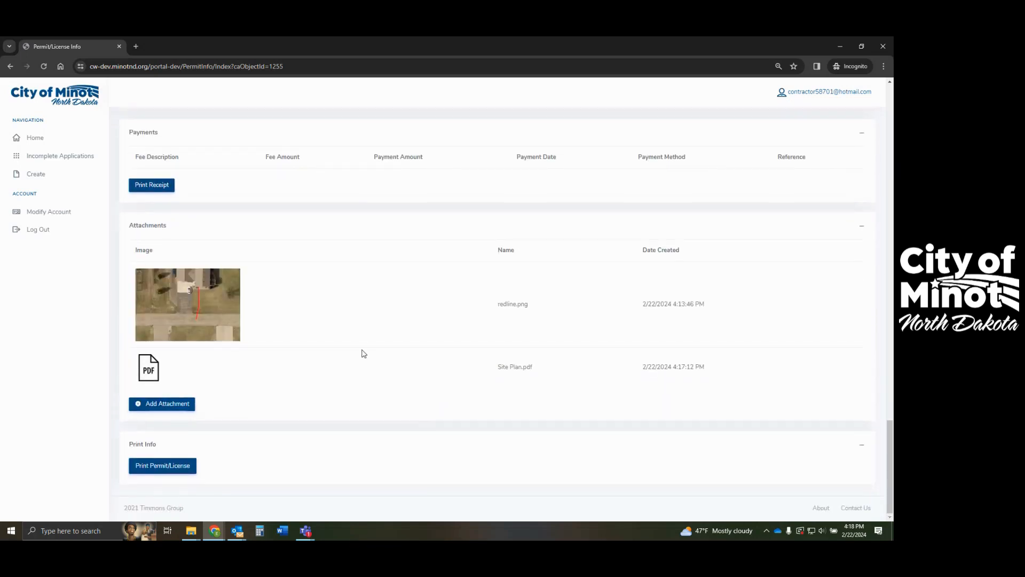
- Start a new permit application of Engineering type Right of Way Permit from the dashboard
left_click(35, 138)
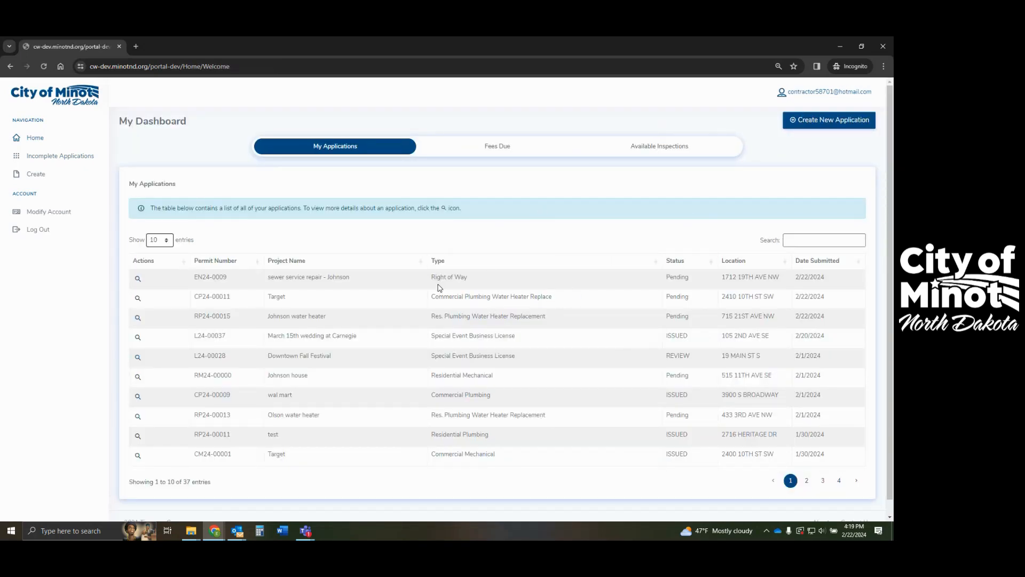
left_click(821, 126)
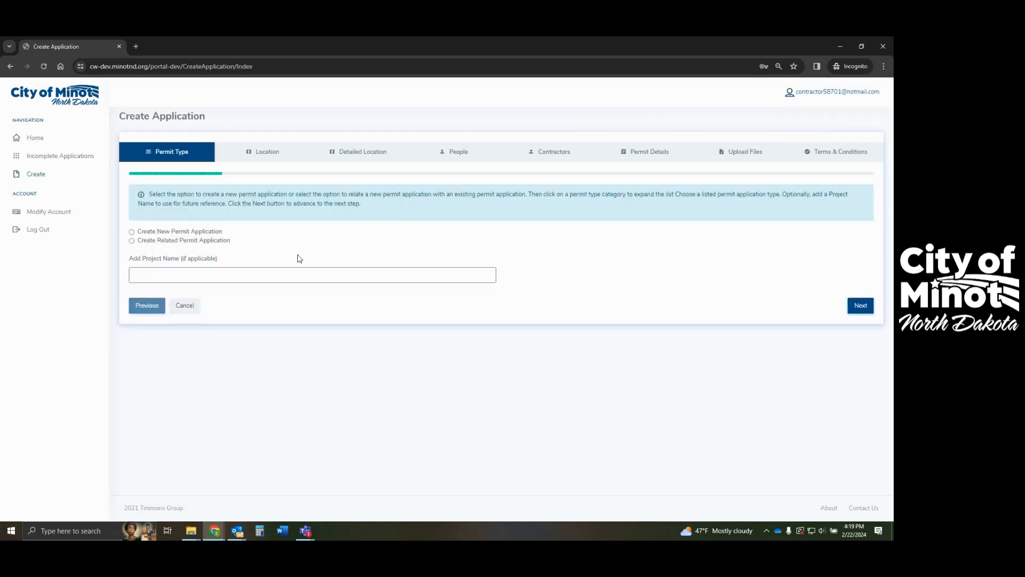
left_click(131, 232)
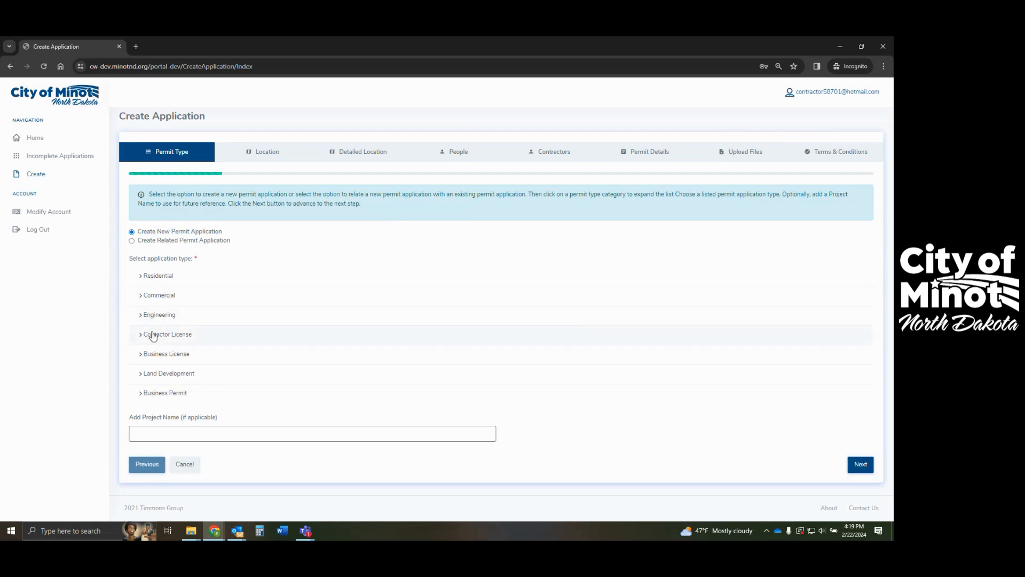
left_click(141, 317)
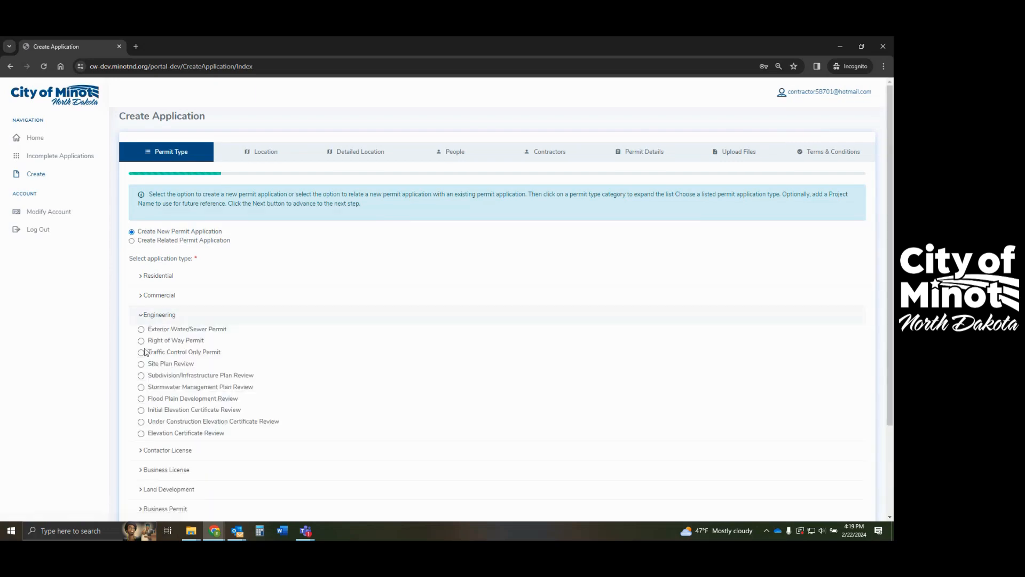
left_click(141, 340)
scroll(431, 416, "down", 2)
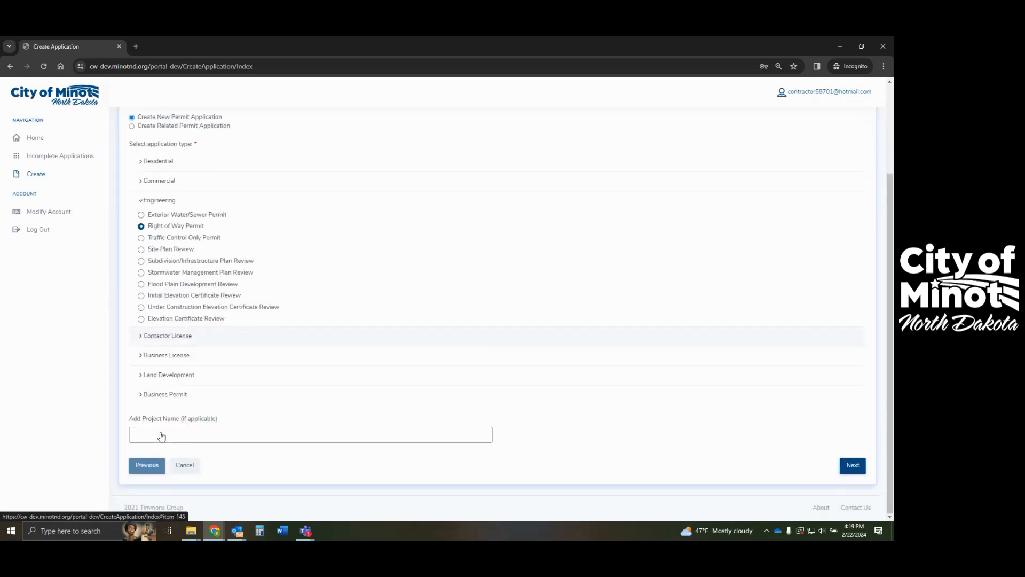
- Name the project 'driveway expansion - City Hall' and continue to the Location step
left_click(144, 436)
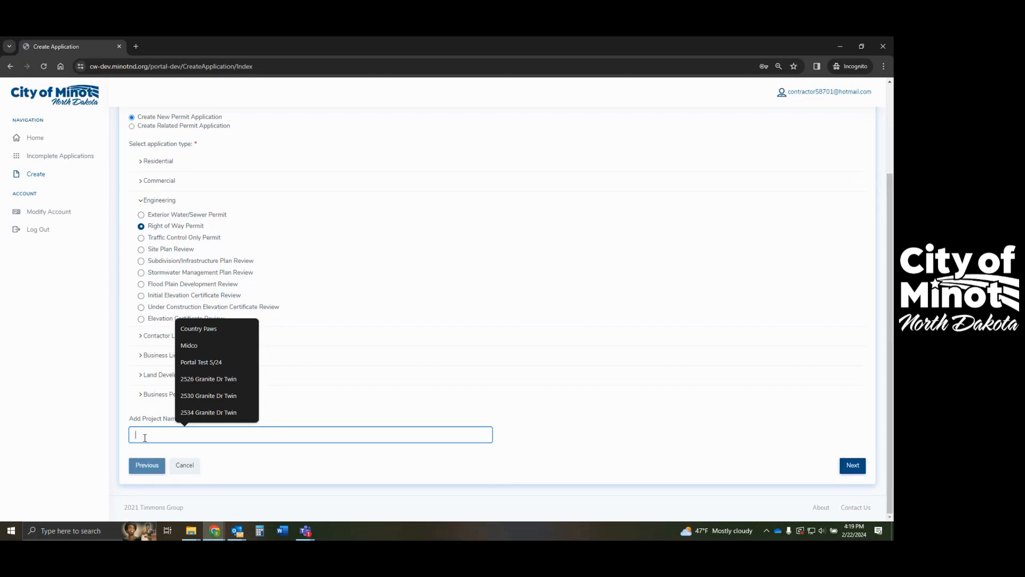
type("drive")
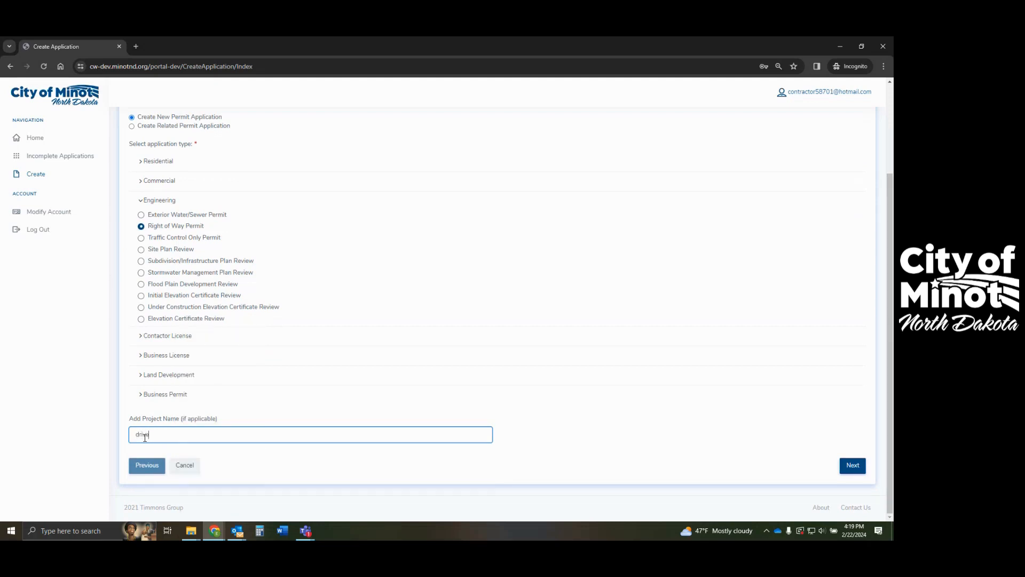
type("way expansion - City Hall")
left_click(851, 465)
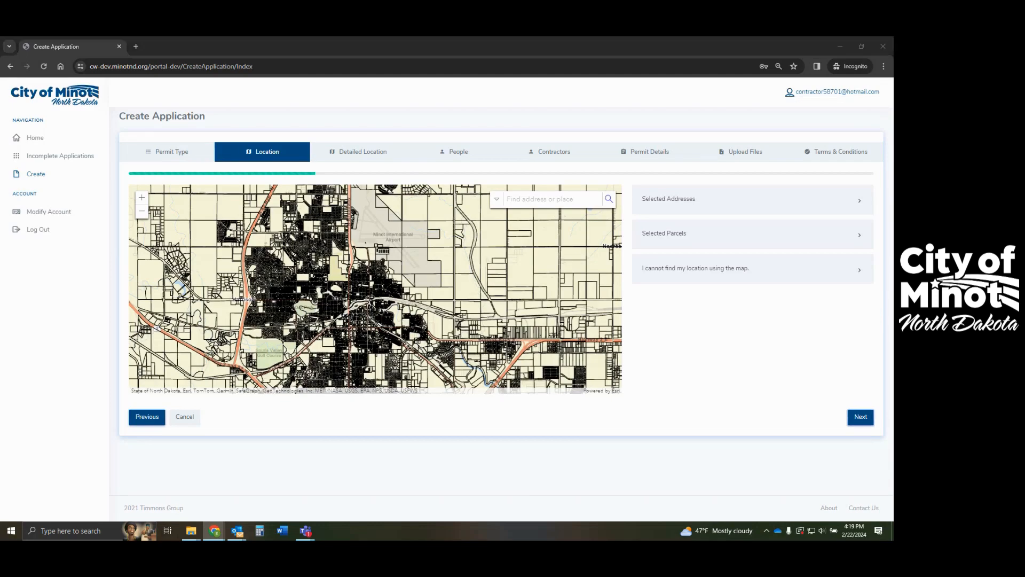
left_click(544, 200)
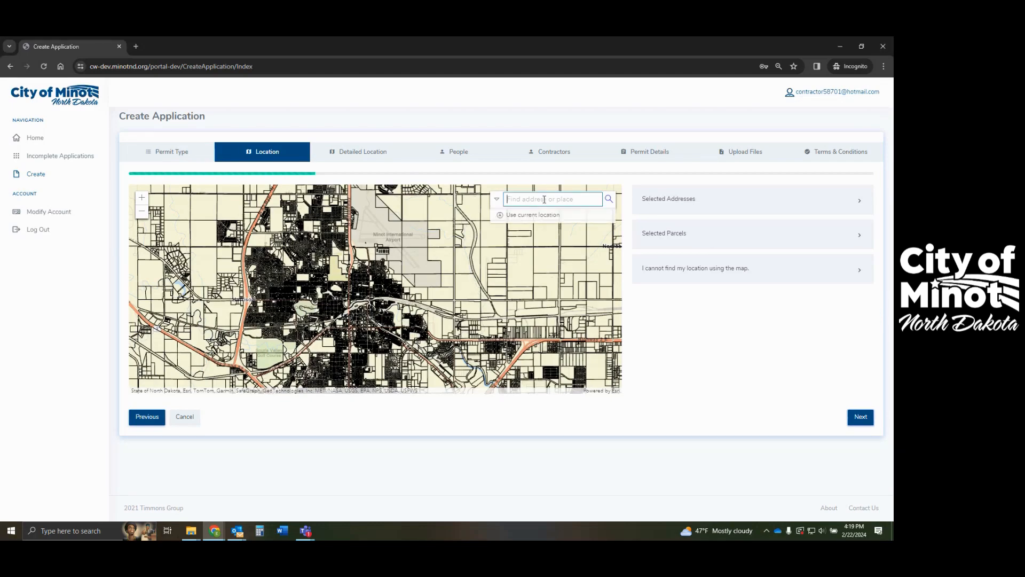
type("10 3")
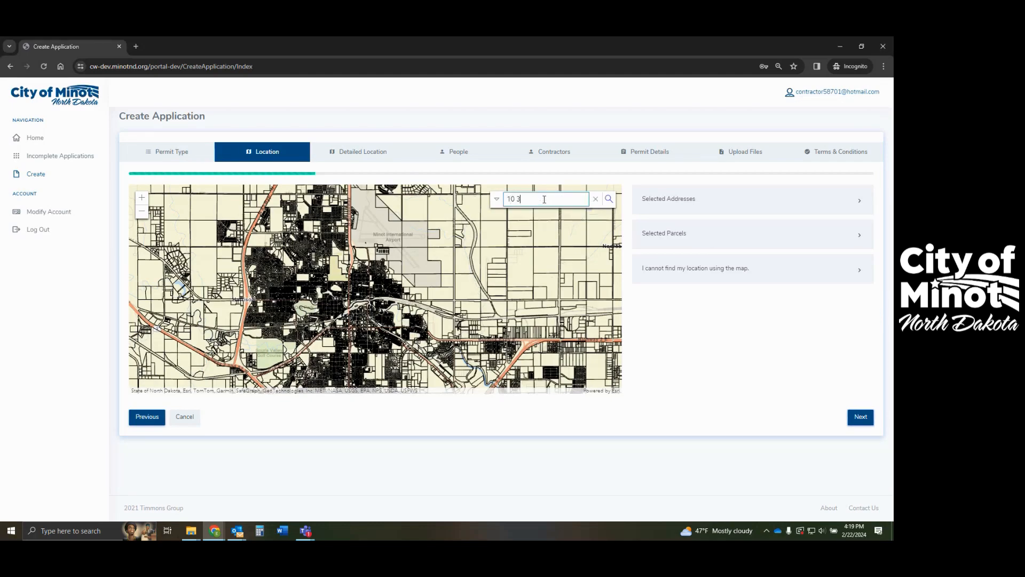
type("rd")
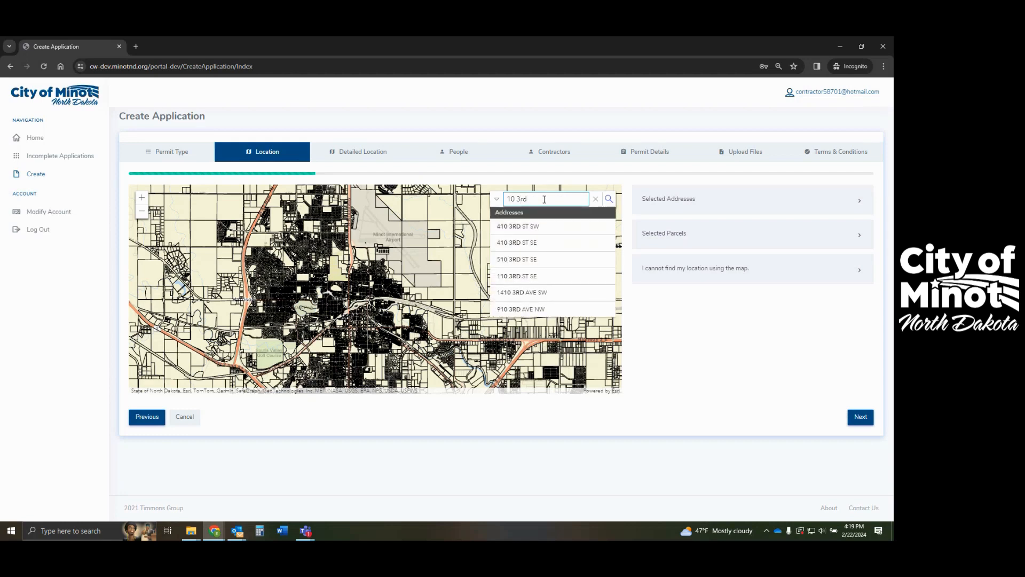
type(" ave")
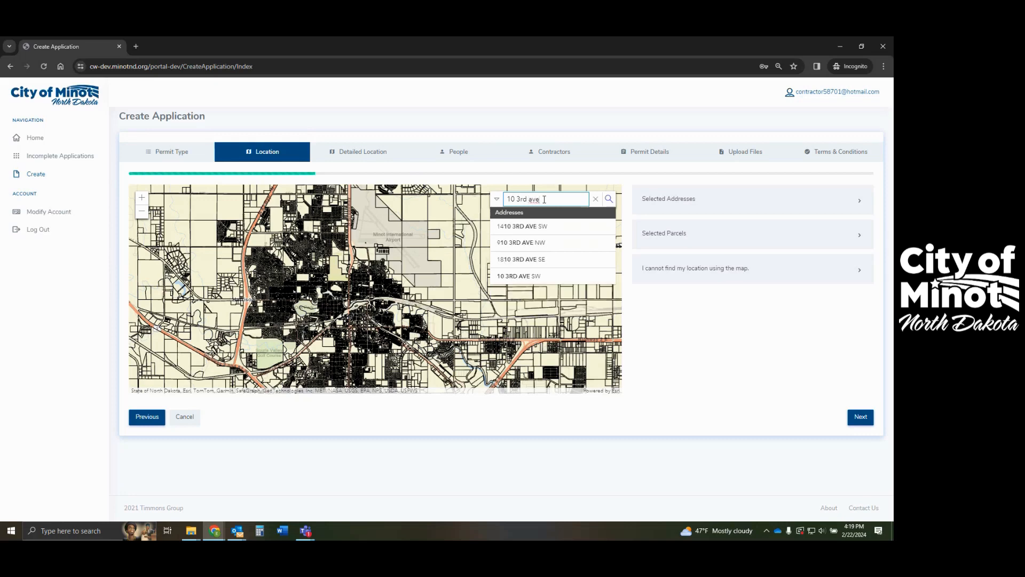
left_click(523, 275)
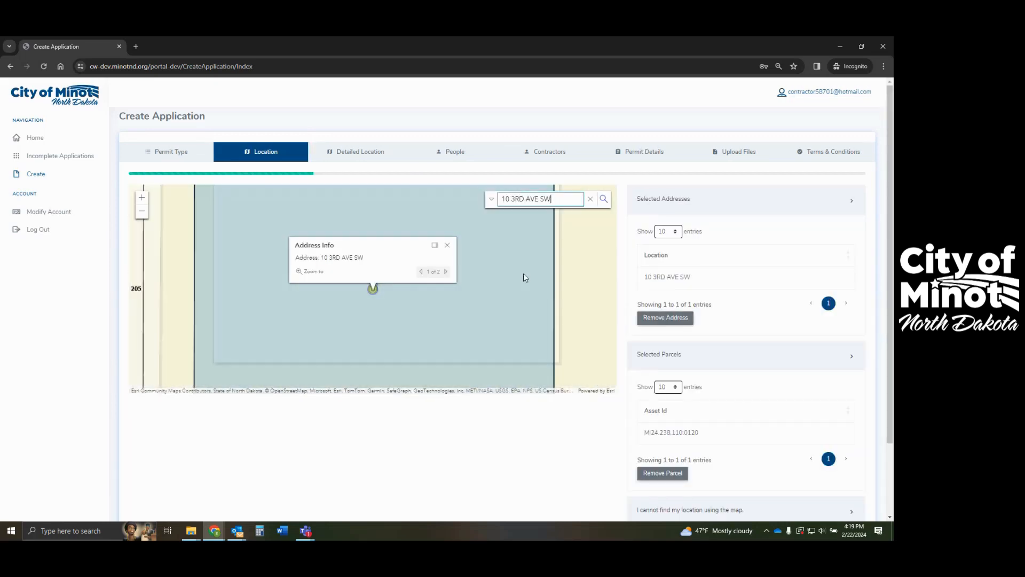
scroll(468, 270, "down", 2)
scroll(404, 276, "down", 3)
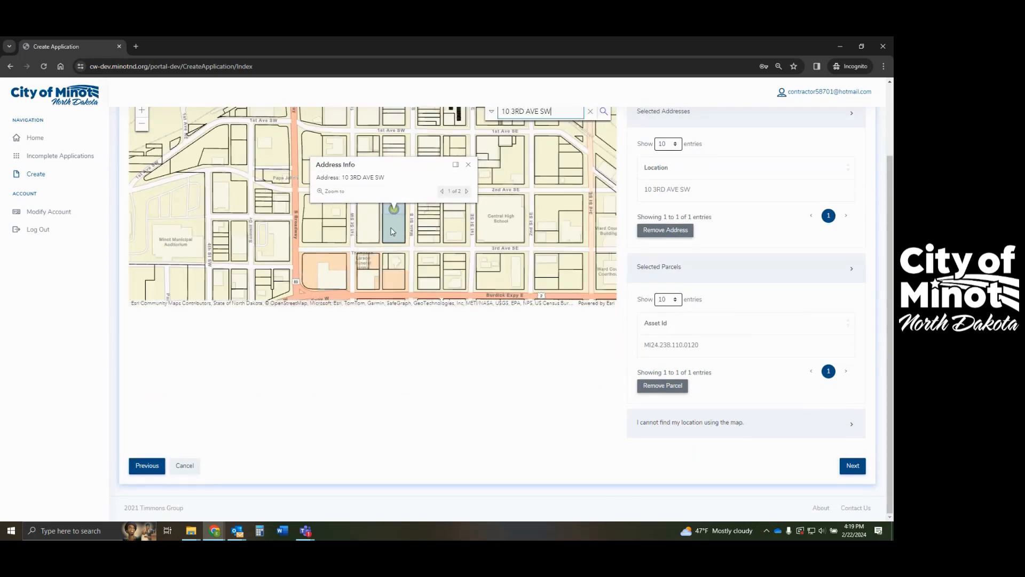
left_click(852, 475)
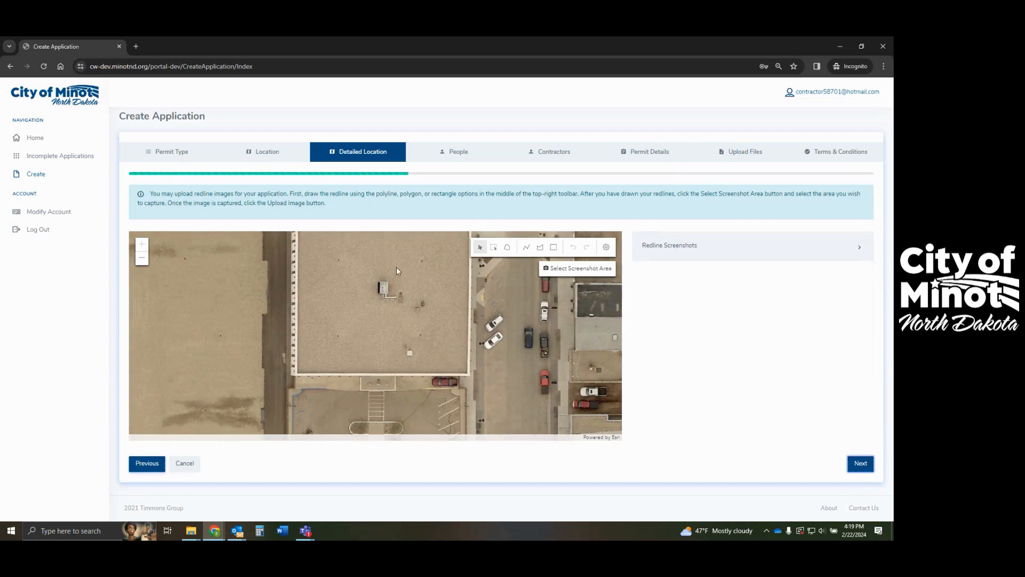
- Zoom the aerial map out and back in on the intersection near 10 3RD AVE SW
scroll(393, 260, "down", 1)
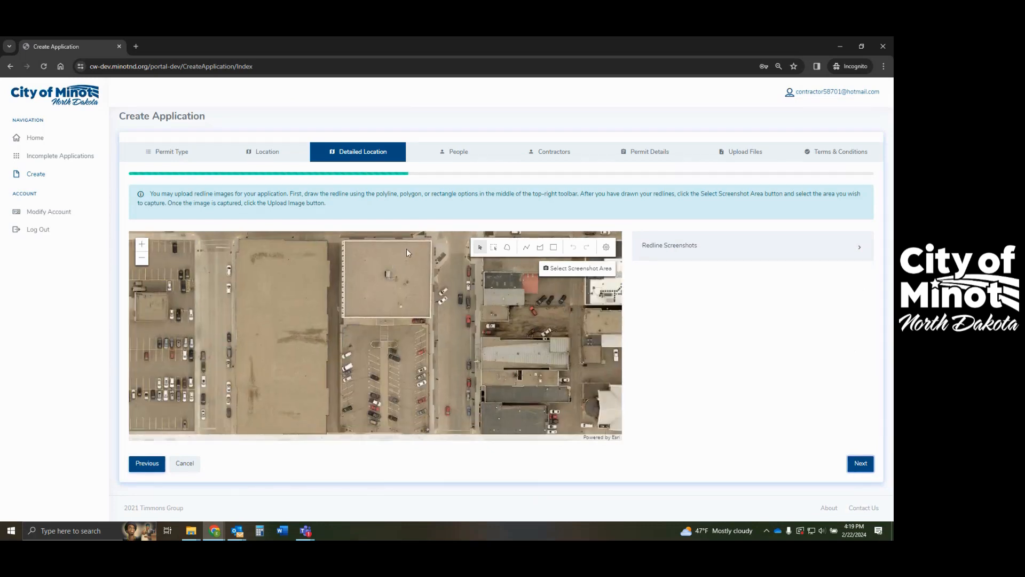
scroll(408, 248, "down", 1)
scroll(391, 349, "up", 1)
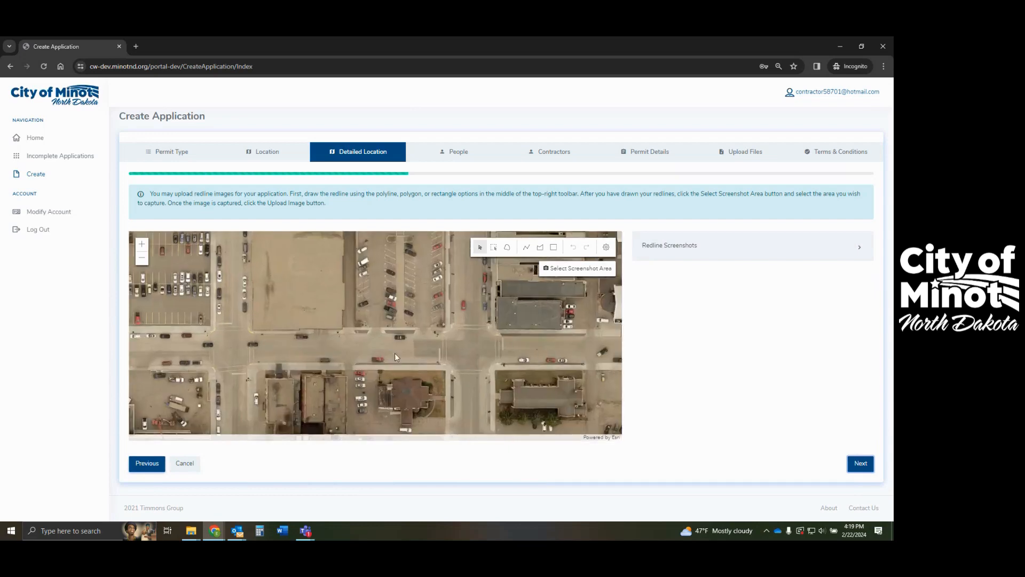
scroll(418, 338, "up", 1)
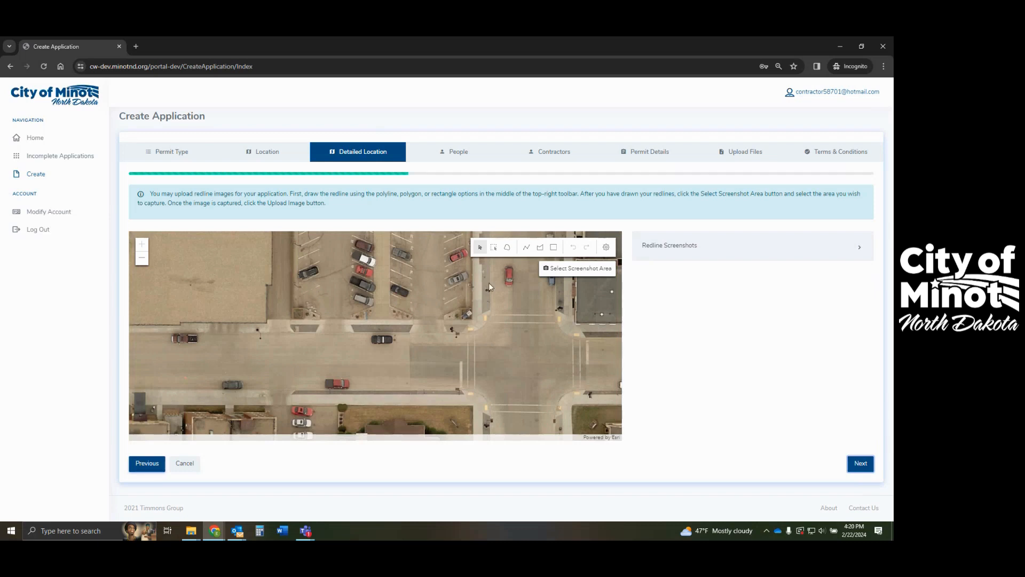
- Draw a closed four-corner red polyline outlining the work area by the curb
left_click(525, 248)
left_click(414, 319)
left_click(403, 320)
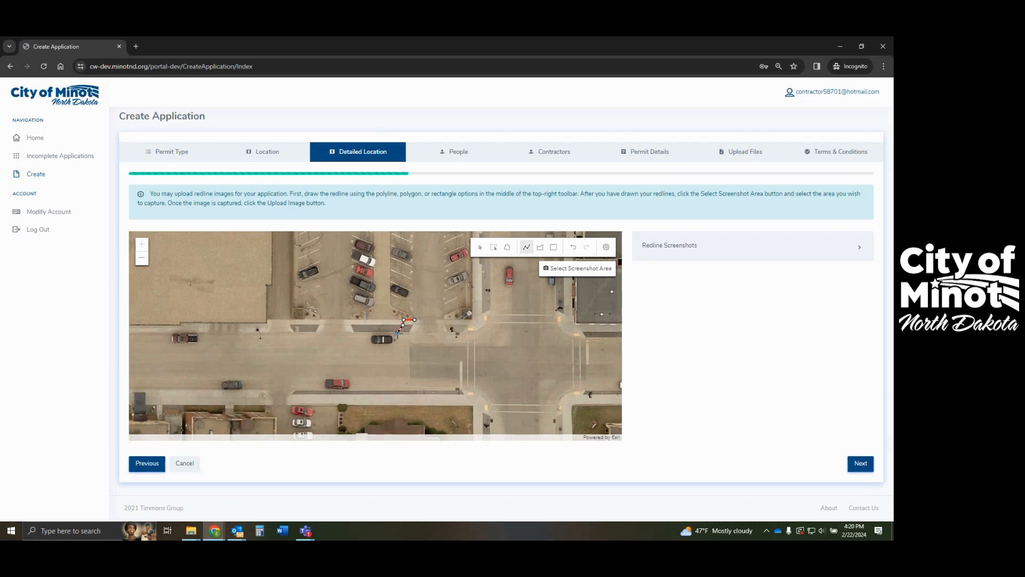
left_click(397, 333)
left_click(415, 332)
double_click(416, 319)
- Capture the outlined area as a screenshot, upload it as redline.png, and continue
left_click(569, 268)
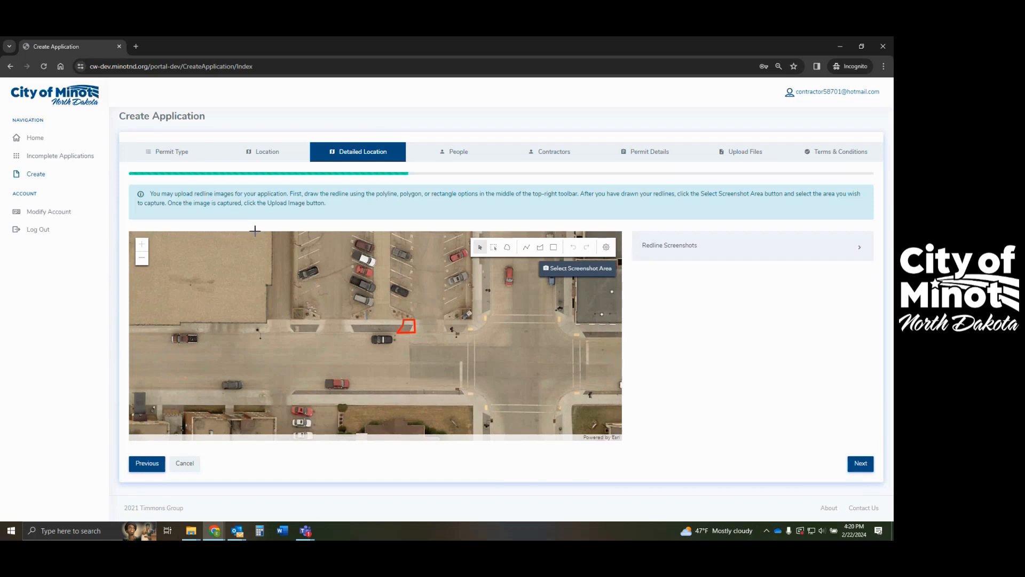
left_click_drag(252, 231, 483, 443)
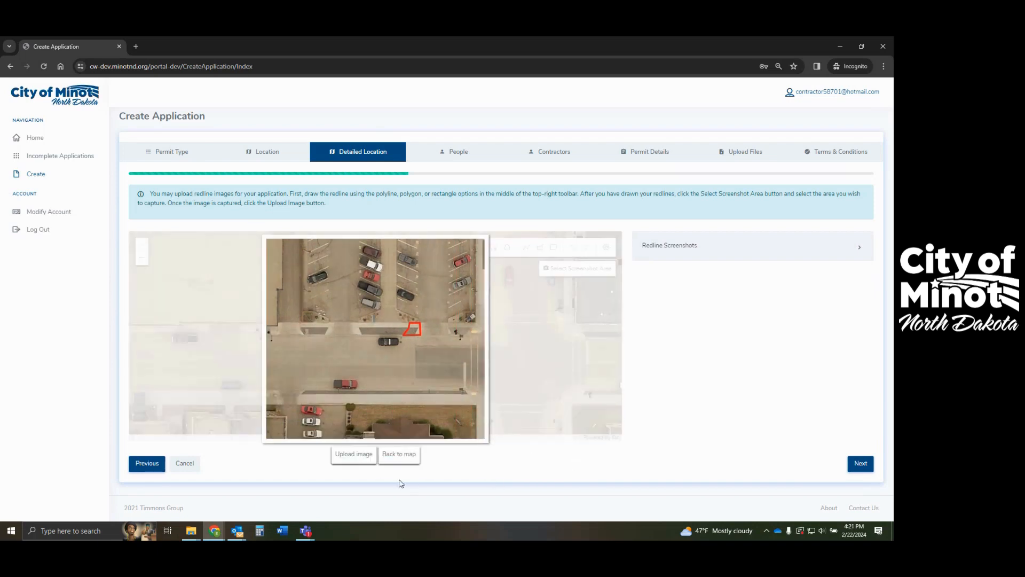
left_click(352, 459)
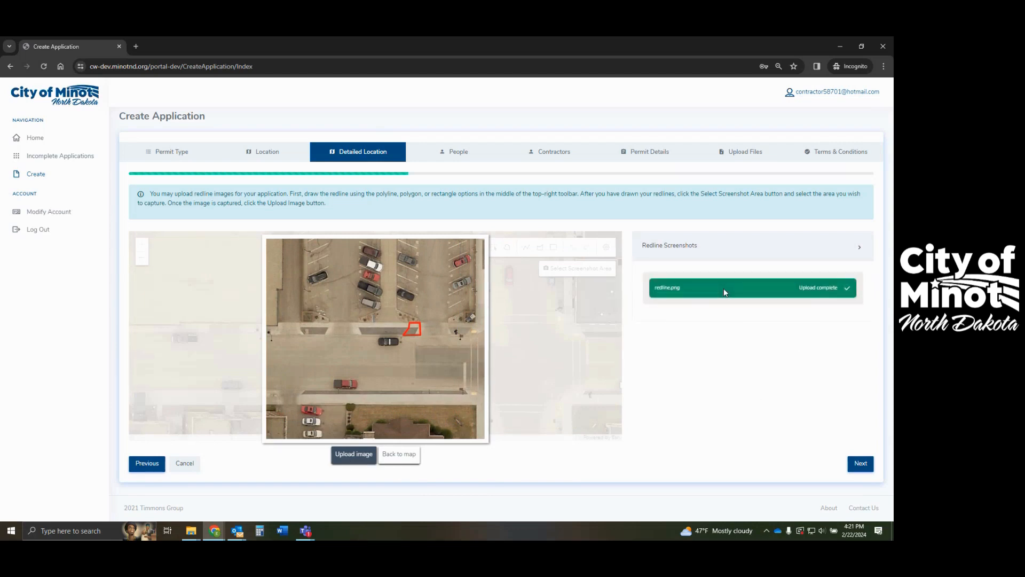
left_click(860, 463)
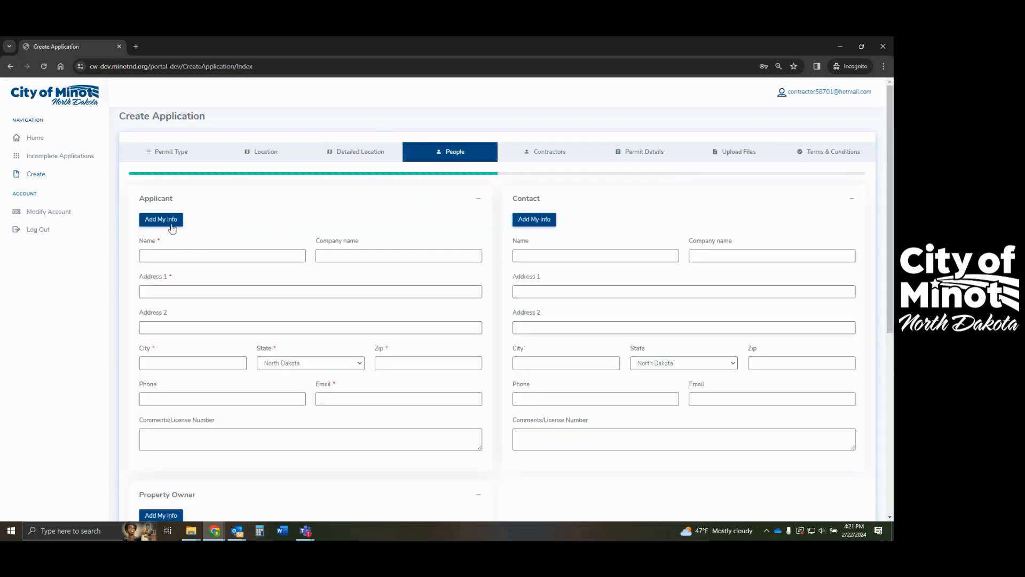
- Fill the Applicant fields with my account information and continue to Contractors
left_click(172, 229)
scroll(869, 492, "down", 4)
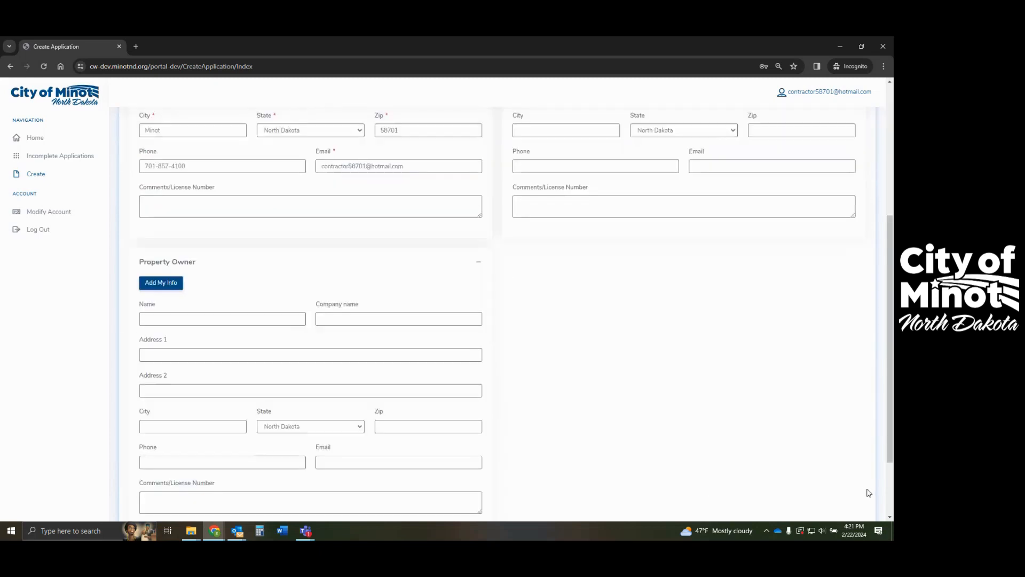
scroll(869, 493, "down", 2)
left_click(859, 470)
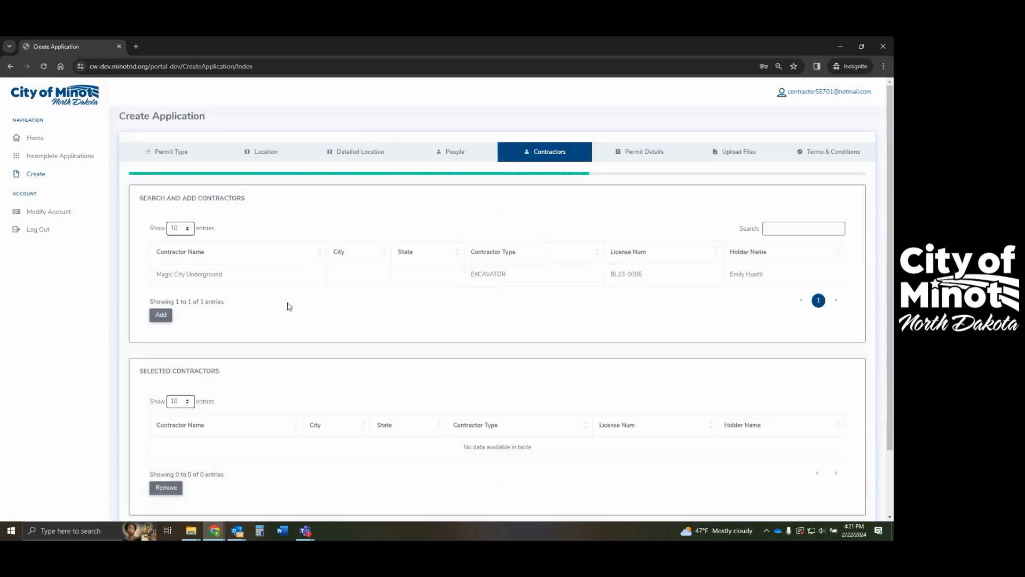
- Add Magic City Underground as the selected contractor and continue to Permit Details
left_click(221, 275)
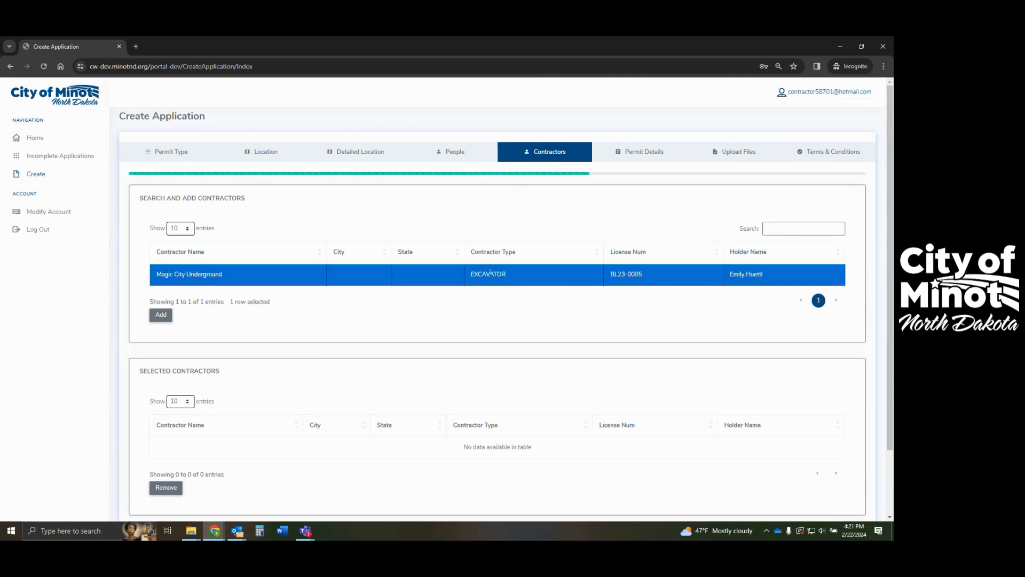
left_click(161, 315)
scroll(350, 409, "down", 2)
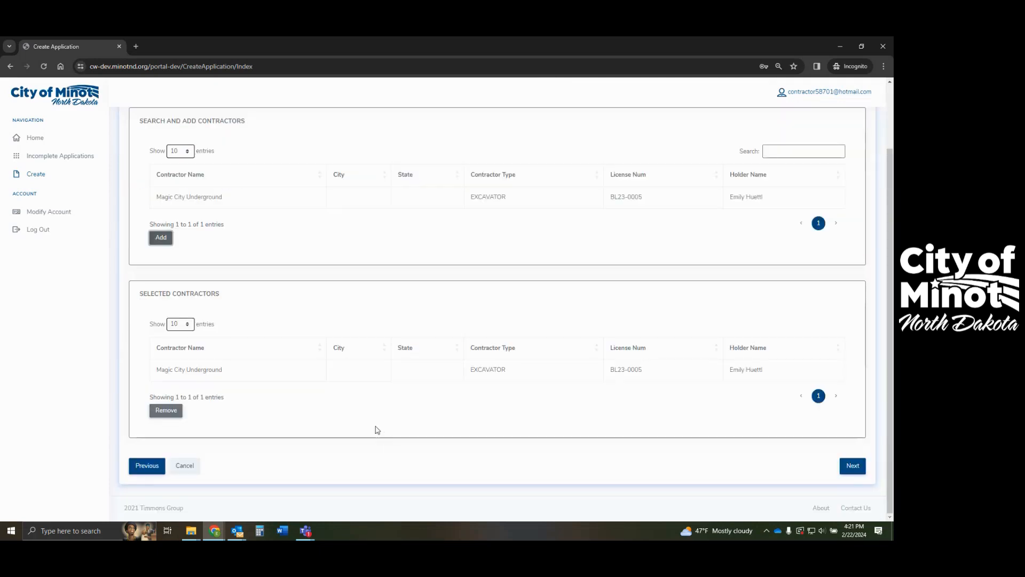
left_click(853, 470)
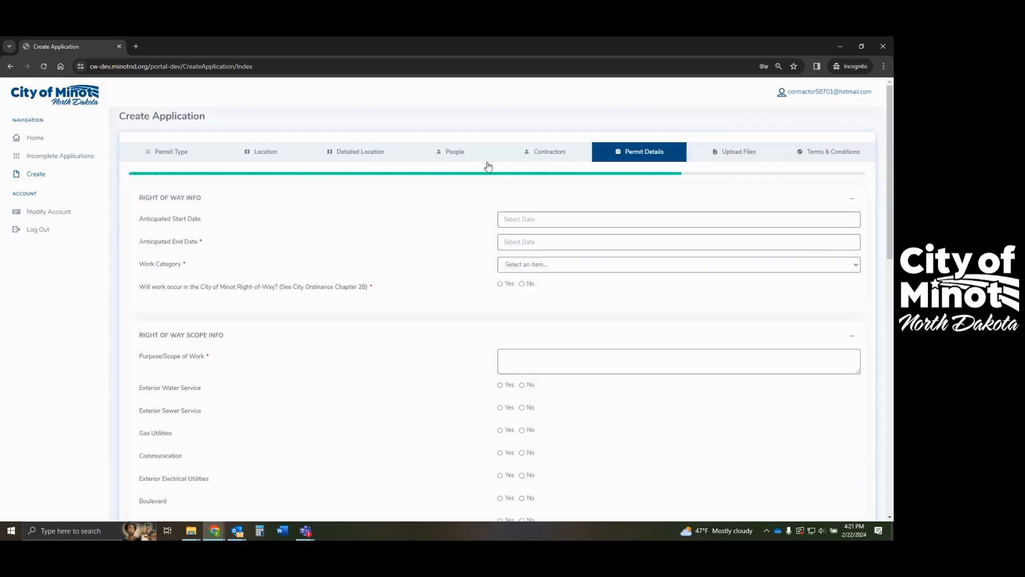
- Enter dates Feb 26–27, 2024, category Addition, right-of-way Yes, scope '6ft driveway expansion, west side of existing'
left_click(533, 215)
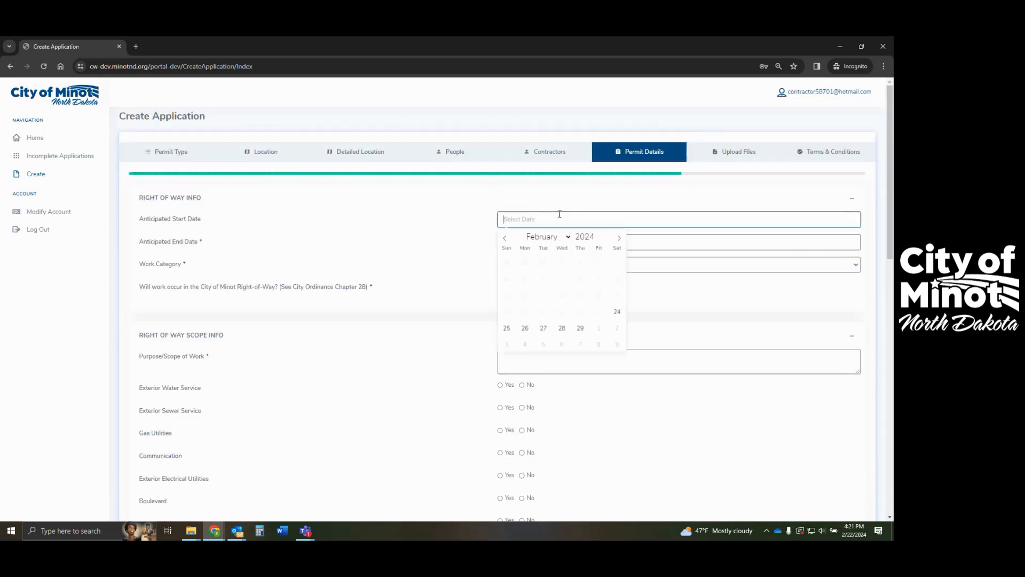
left_click(524, 331)
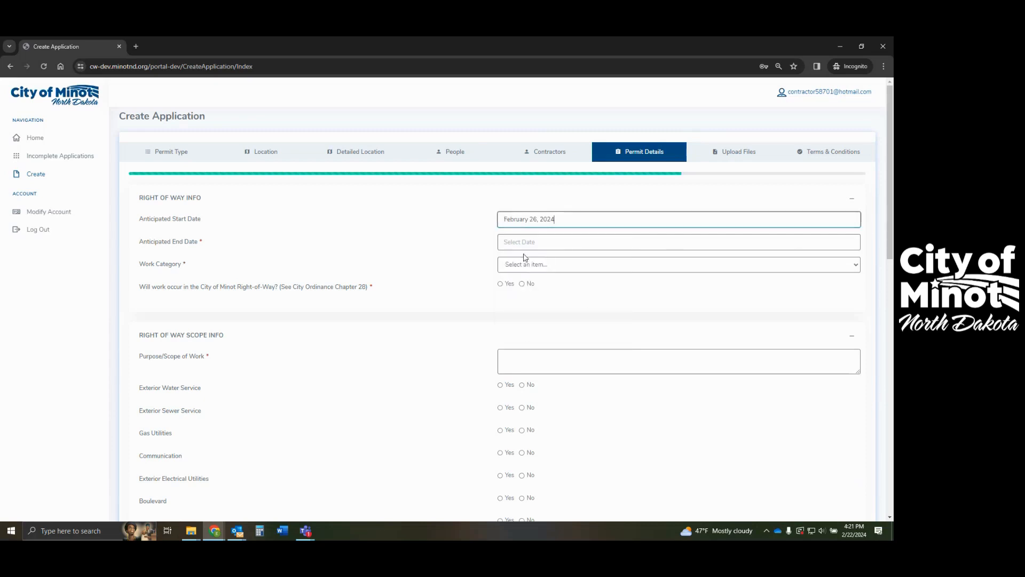
left_click(529, 243)
left_click(549, 352)
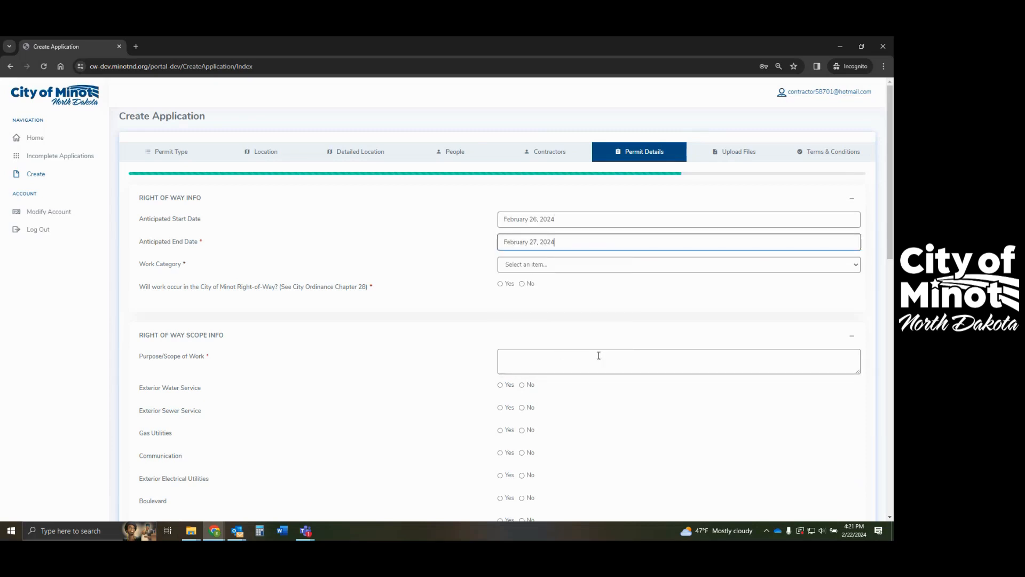
left_click(535, 266)
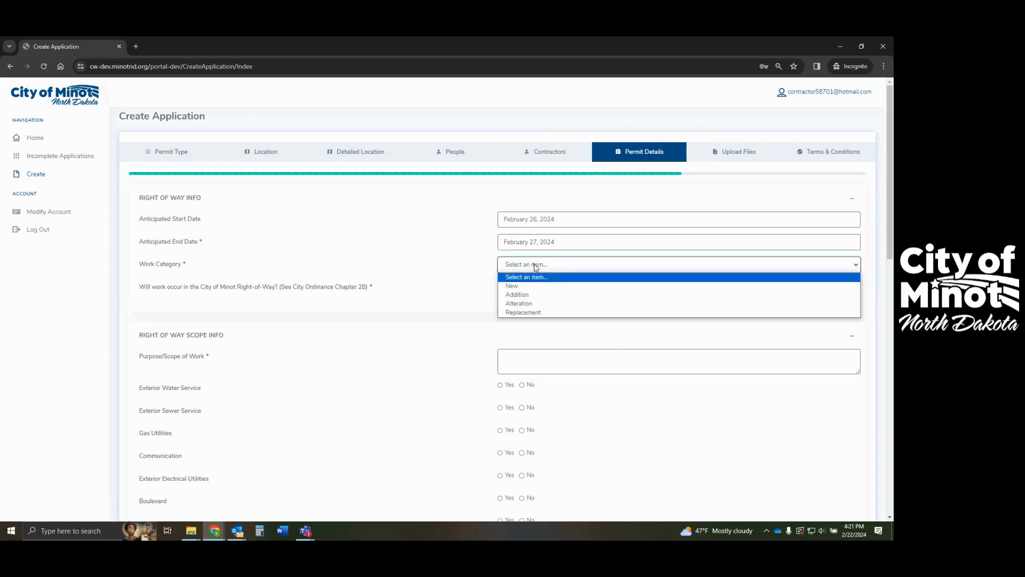
left_click(541, 299)
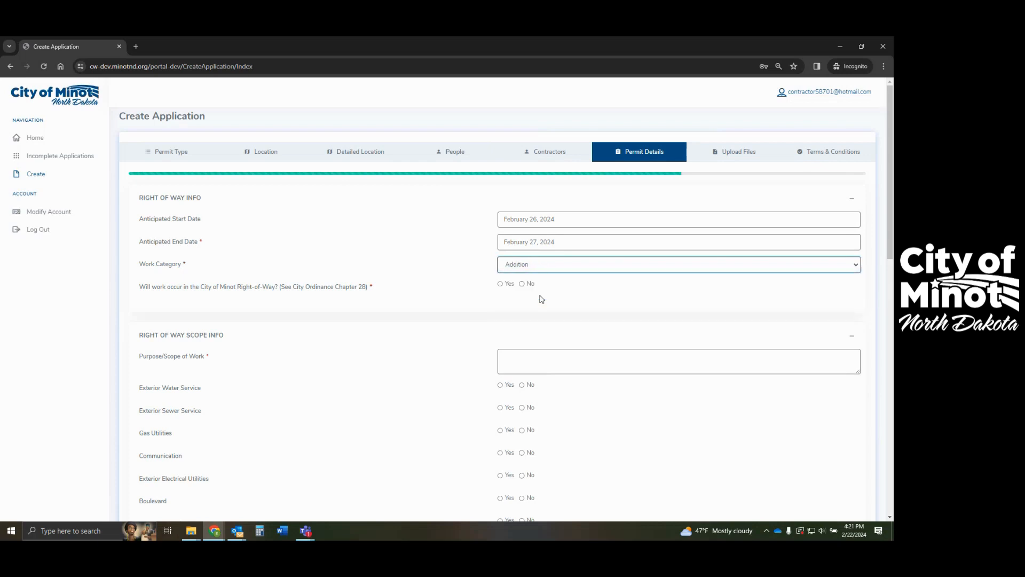
left_click(500, 284)
left_click(520, 356)
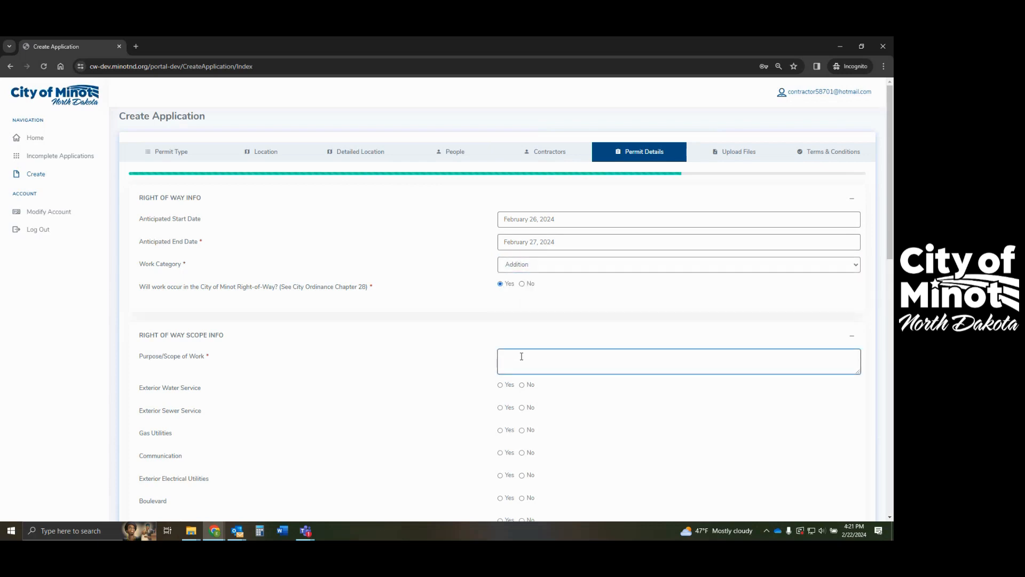
type("6ft driveway expansion, west side of existing")
- Mark boulevard, sidewalk, curb and gutter, and driveway work as Yes
scroll(507, 443, "down", 3)
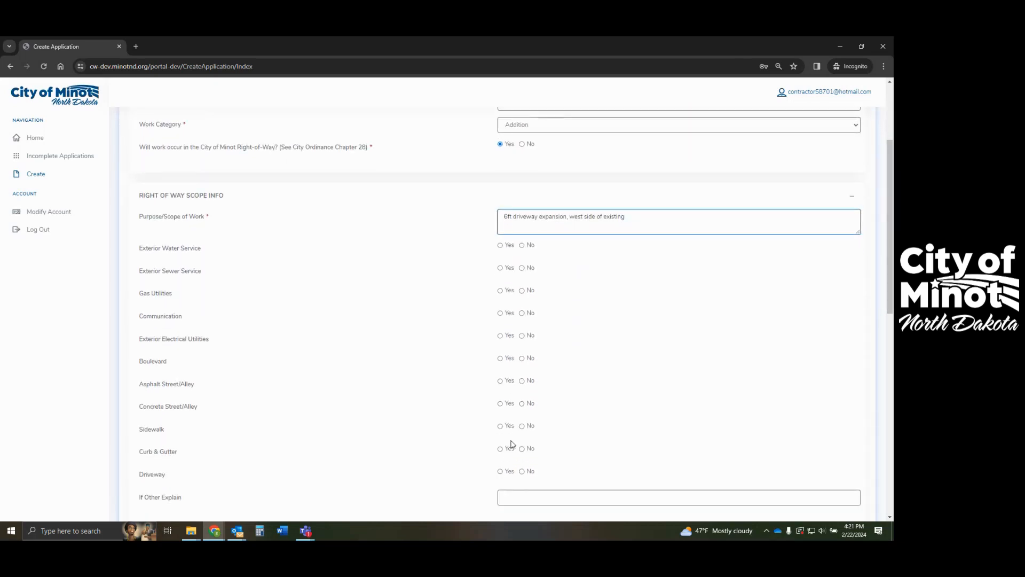
left_click(500, 358)
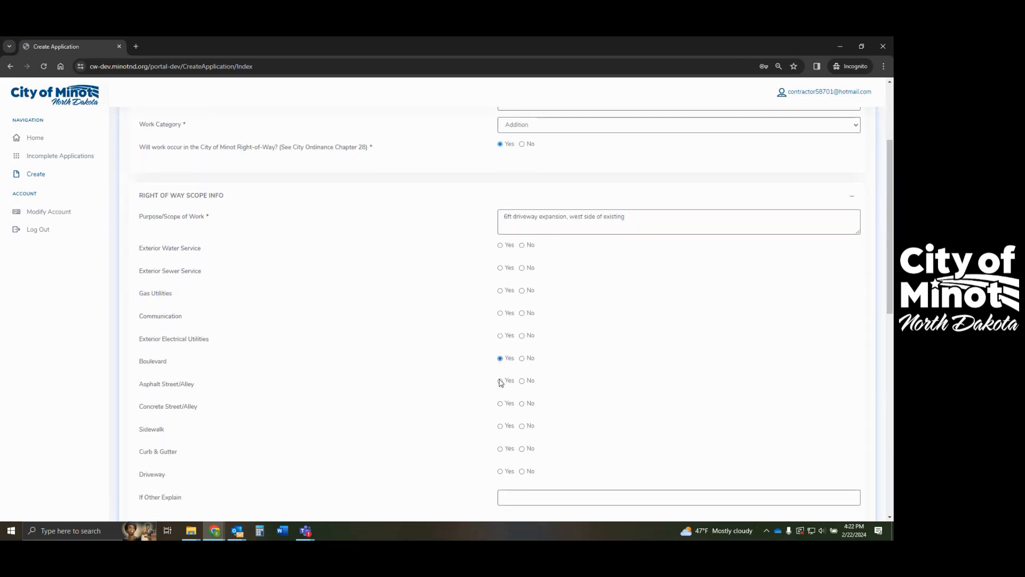
left_click(501, 426)
left_click(500, 449)
left_click(501, 471)
- Answer Yes to street closure with anticipated closure date February 26, 2024, and continue
scroll(479, 376, "down", 3)
scroll(479, 373, "down", 3)
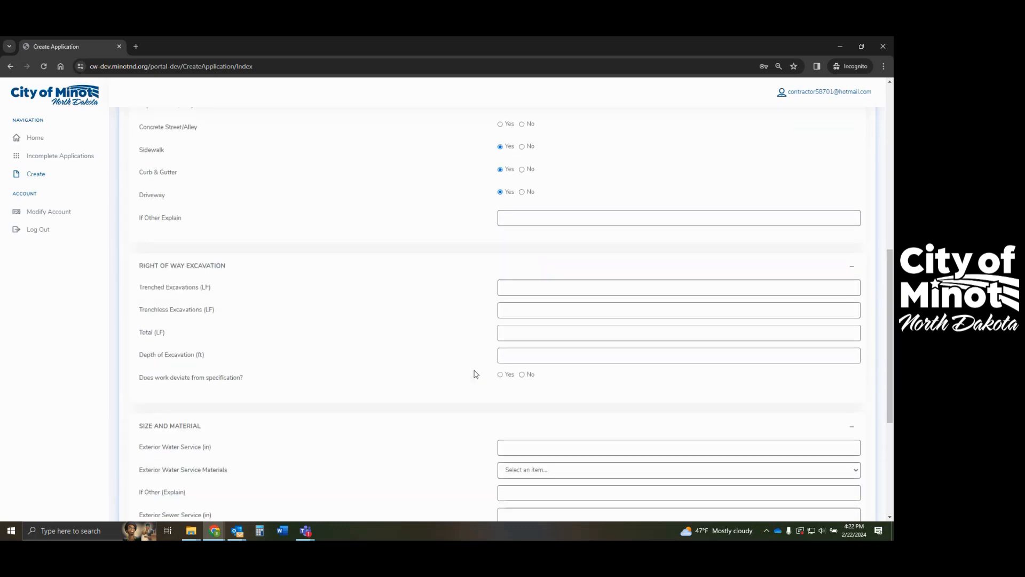
scroll(448, 341, "down", 3)
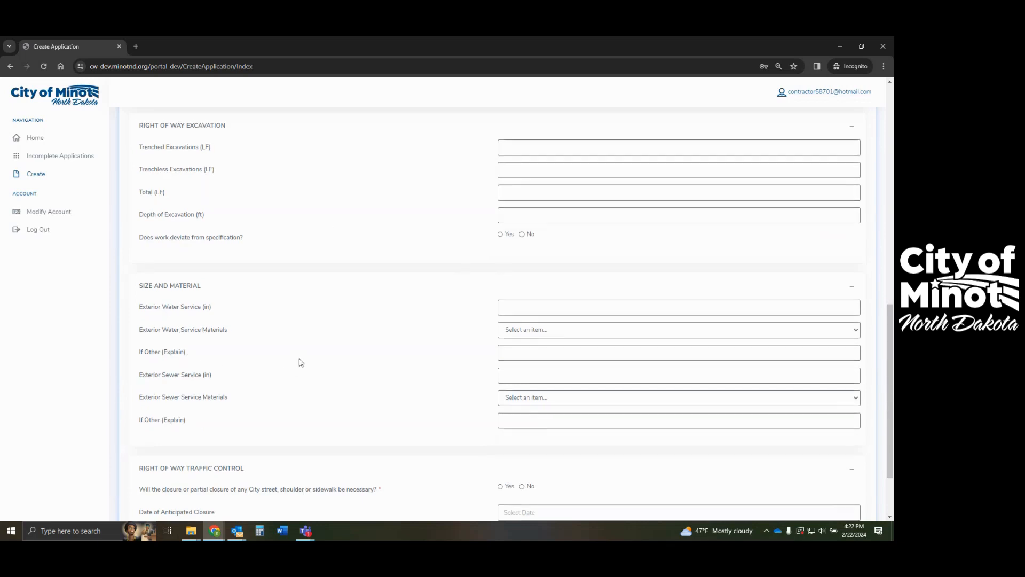
scroll(298, 362, "down", 2)
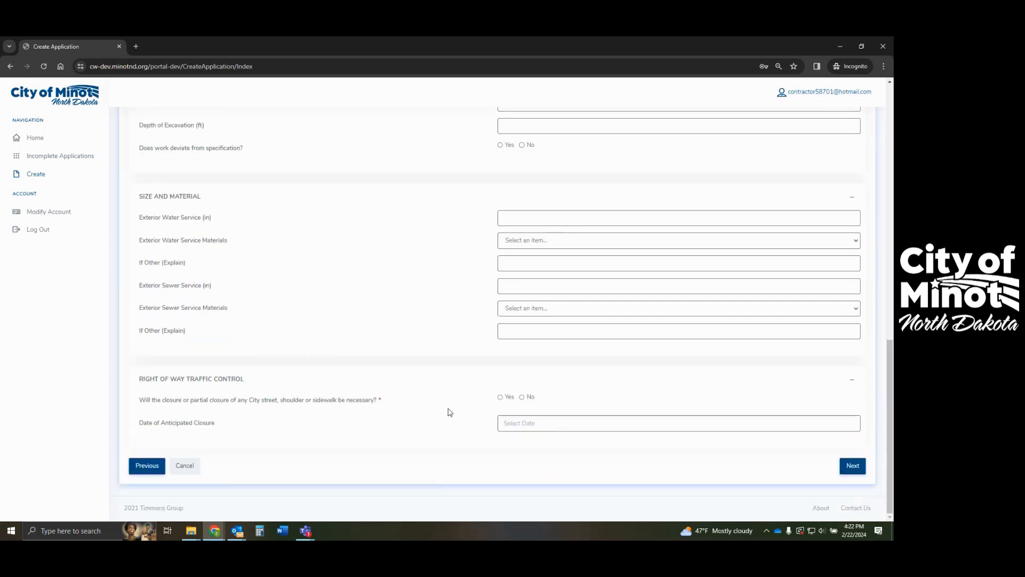
left_click(501, 398)
left_click(546, 422)
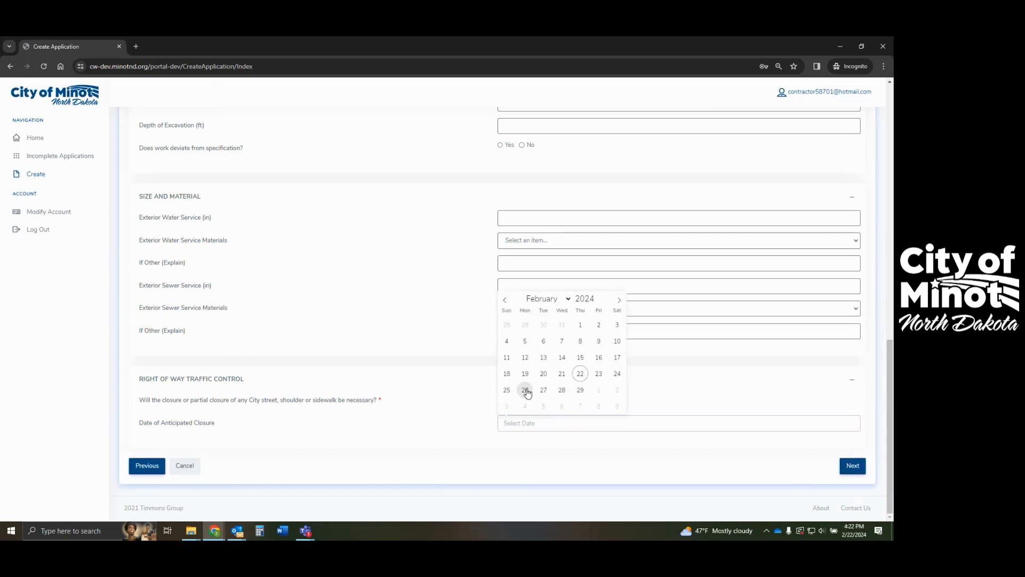
left_click(527, 390)
left_click(852, 466)
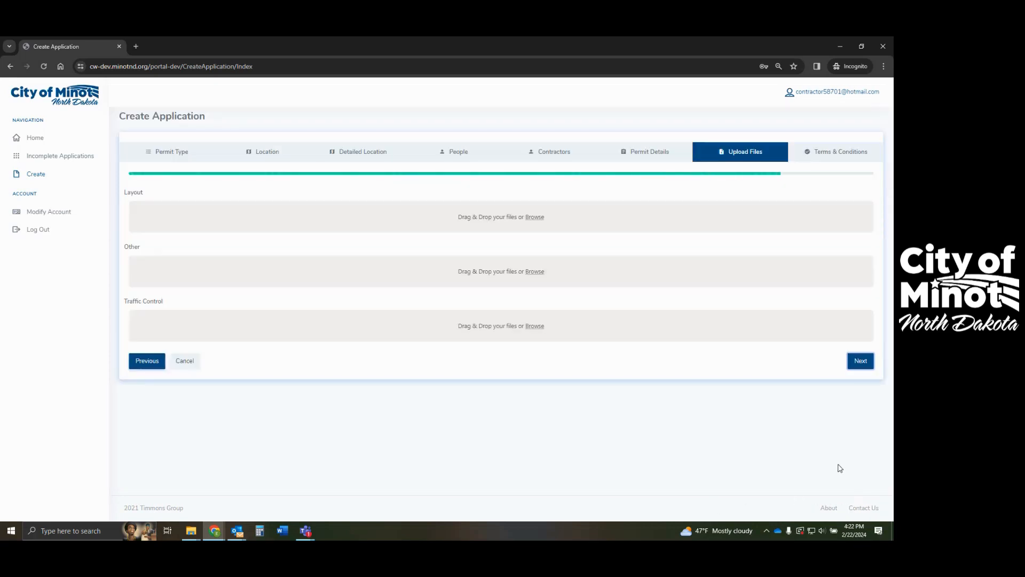
- Attach Site Plan.pdf from the Desktop as the traffic control file
left_click(534, 326)
scroll(140, 124, "down", 4)
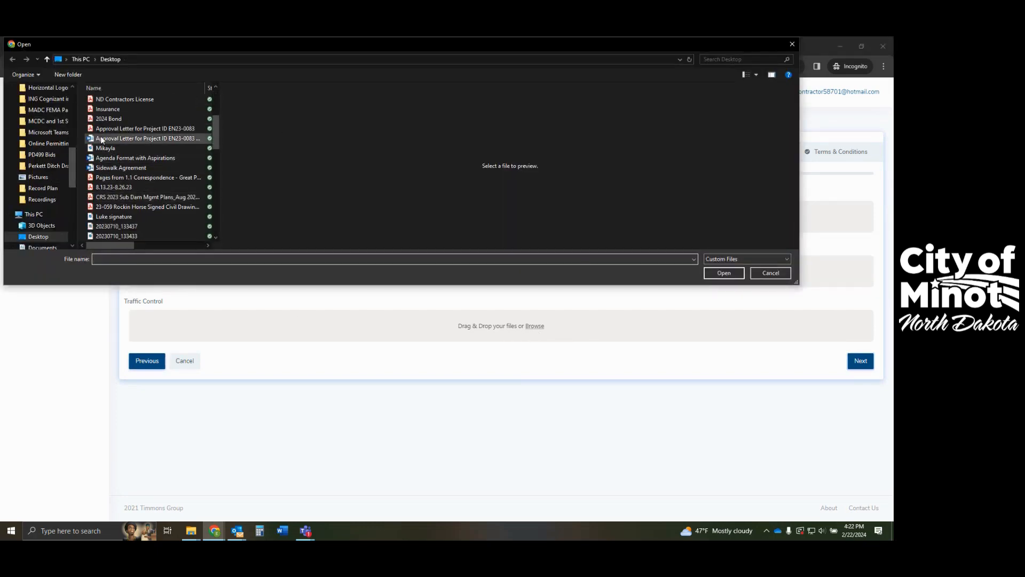
left_click(43, 236)
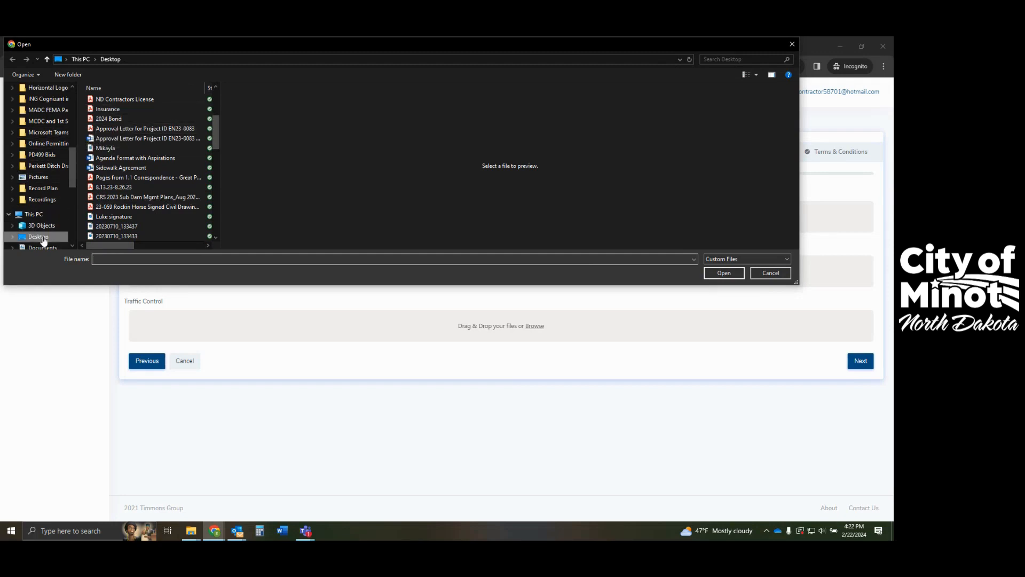
scroll(141, 201, "down", 5)
scroll(141, 200, "up", 5)
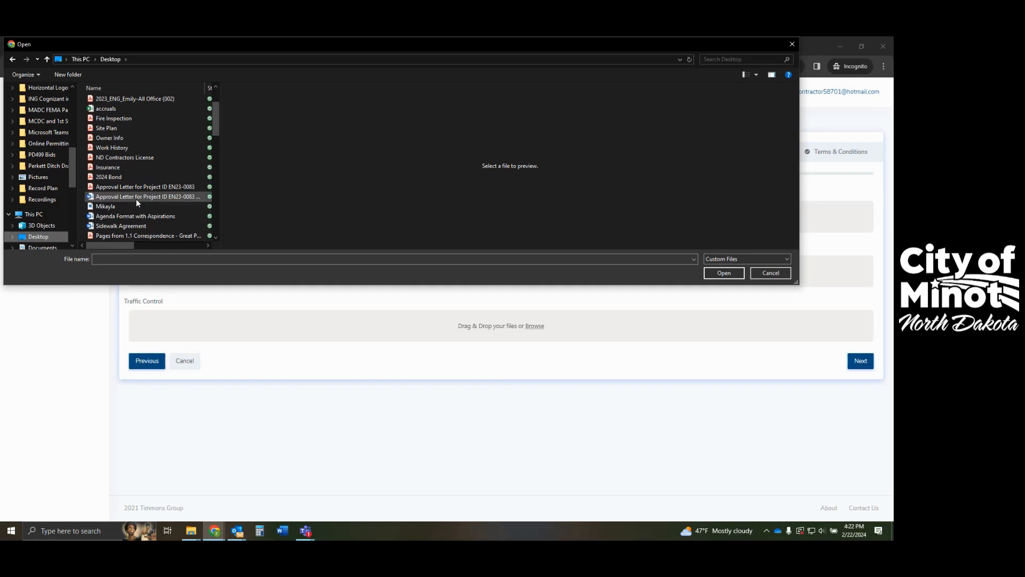
left_click(107, 128)
left_click(723, 272)
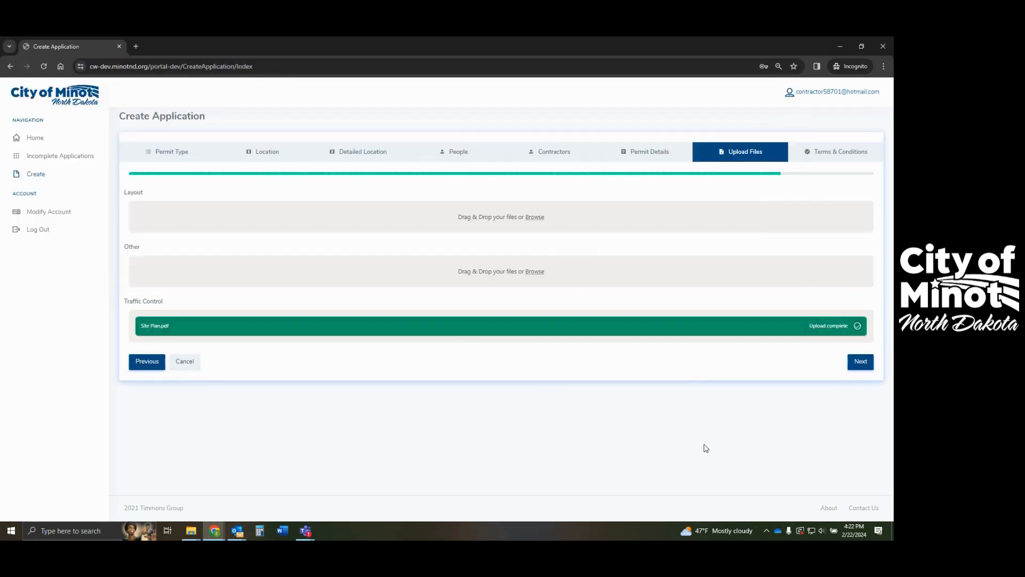
- Agree to the terms and conditions and submit the application
left_click(860, 361)
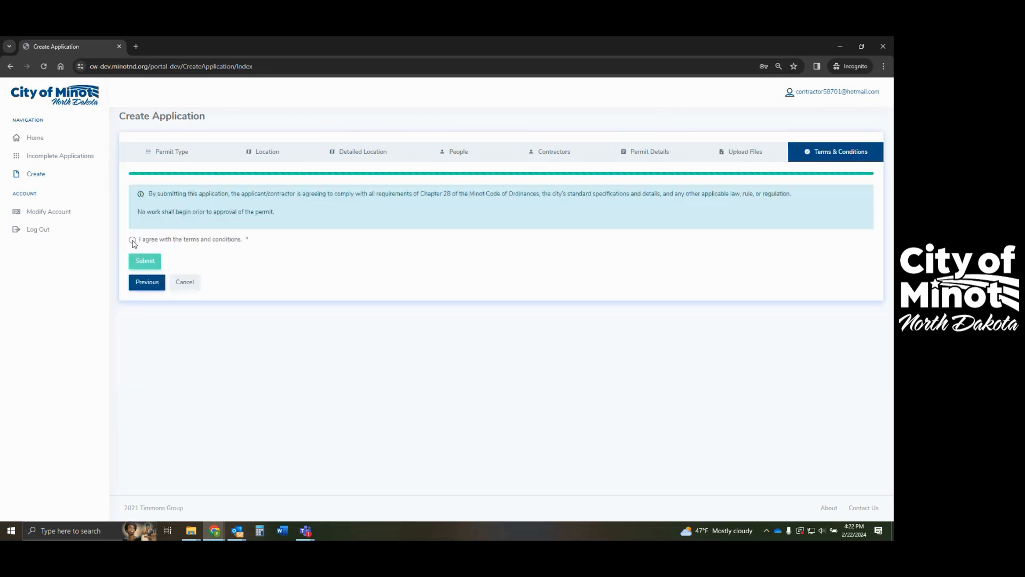
left_click(132, 240)
left_click(145, 261)
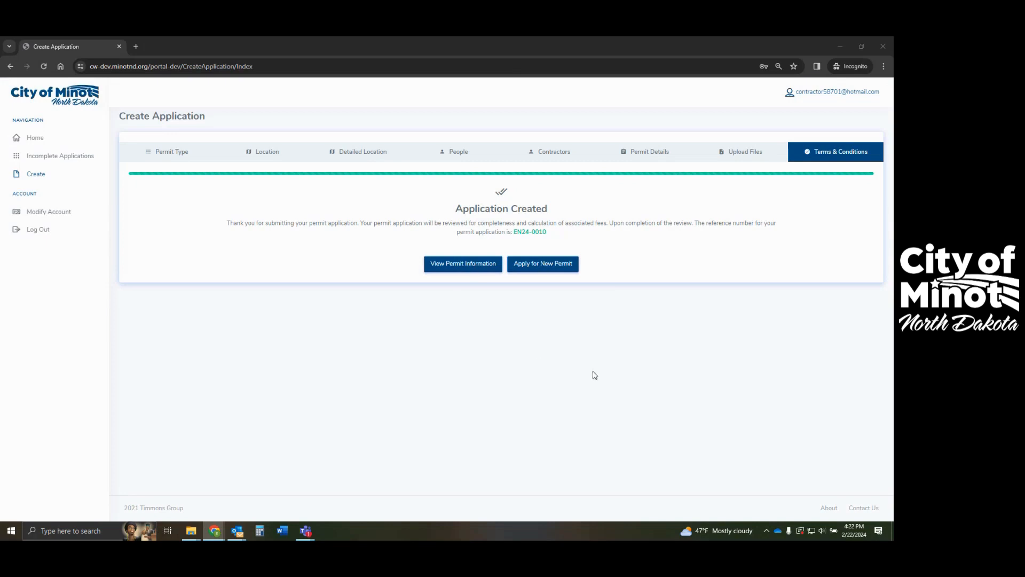
- Return to the dashboard, check Fees Due, then reload My Applications showing both pending applications
left_click(49, 142)
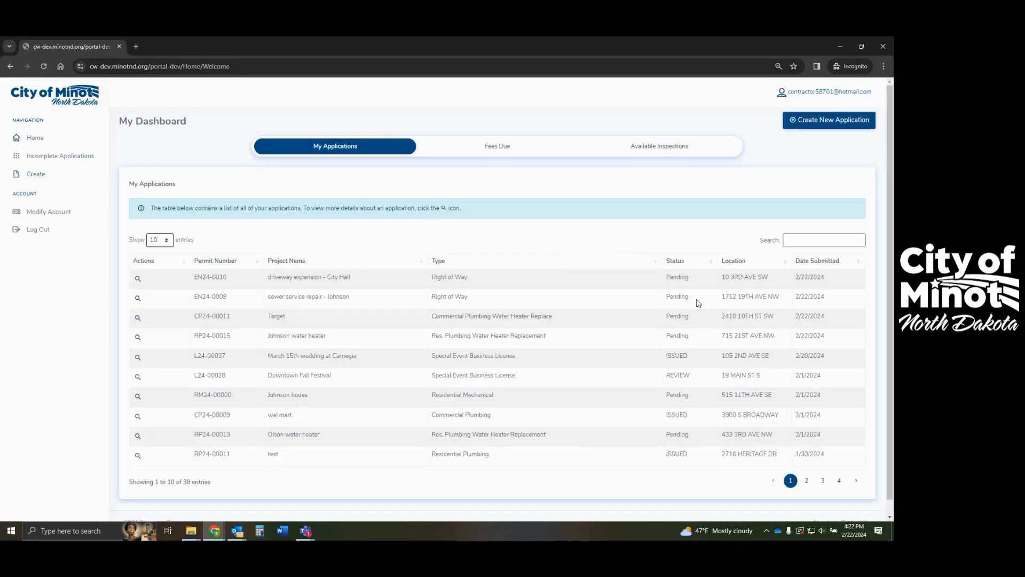
left_click(494, 149)
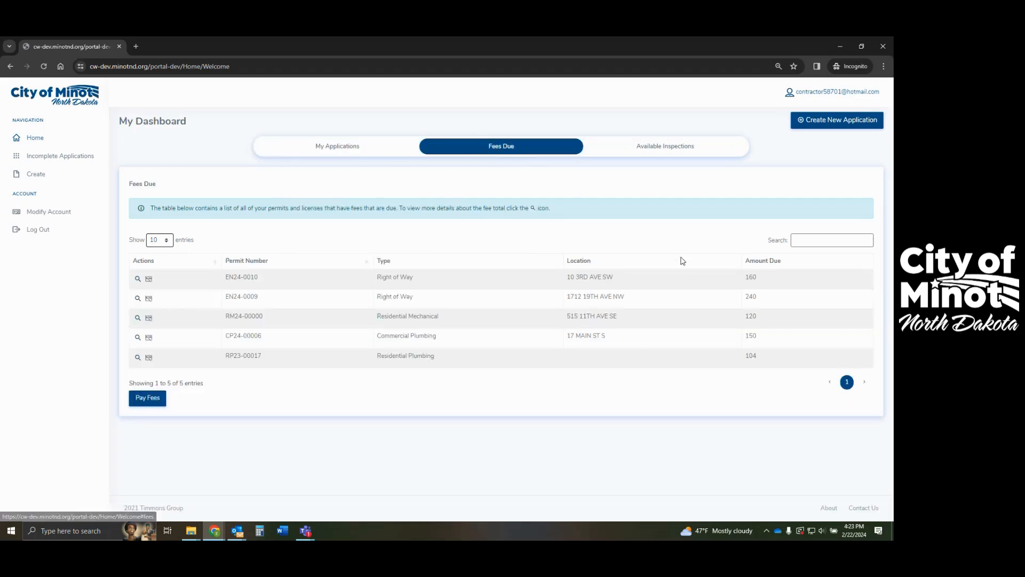
mouse_move(149, 282)
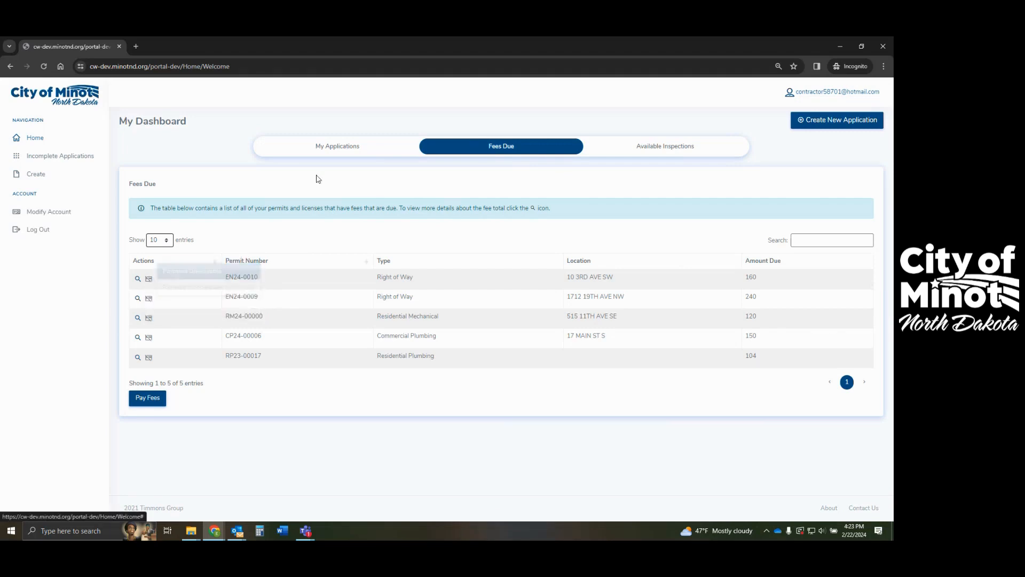
left_click(320, 146)
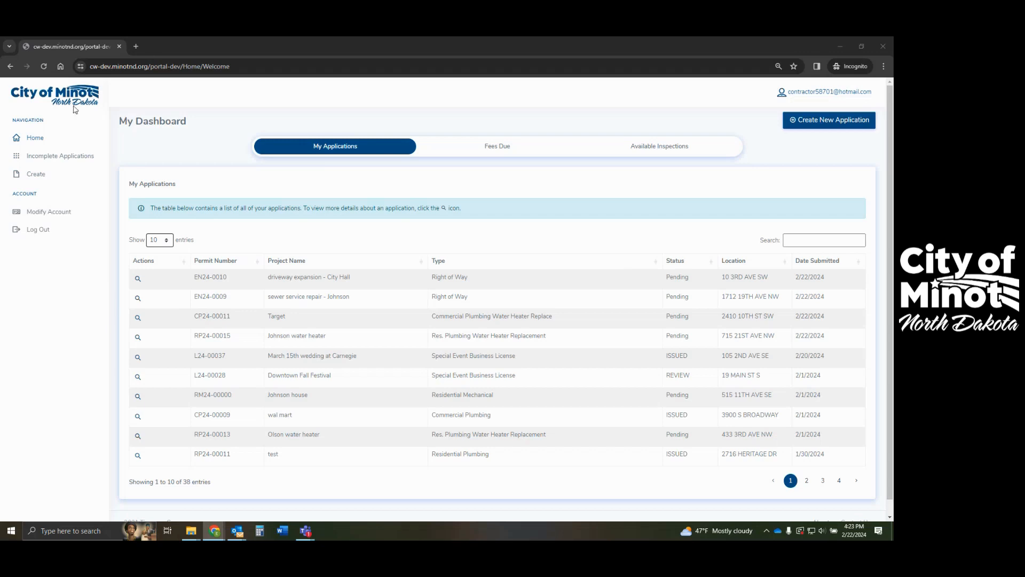
left_click(43, 66)
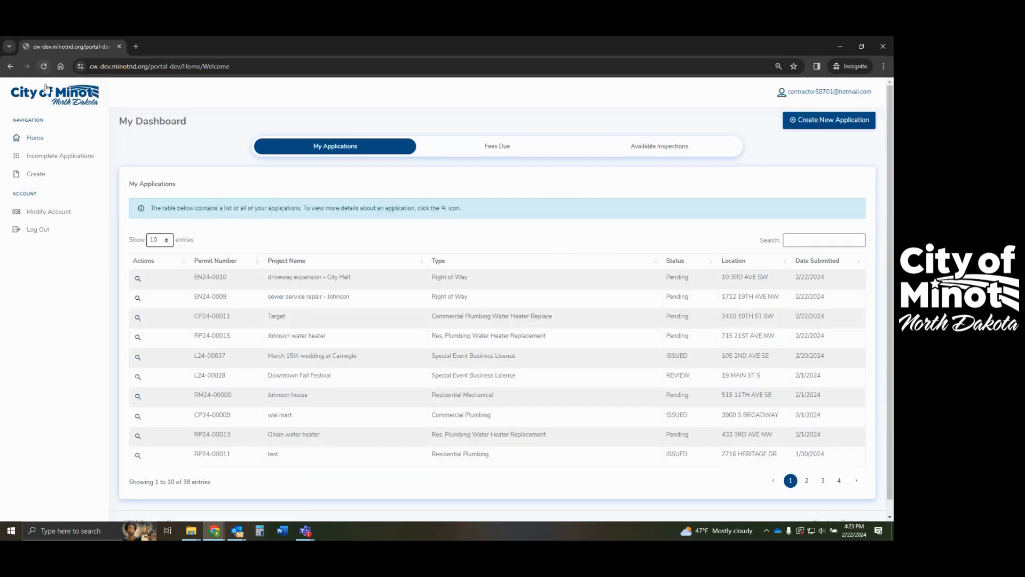
left_click(41, 67)
- Review the City Hall driveway expansion permit's details, then list Fees Due, showing its $80 fee
left_click(138, 281)
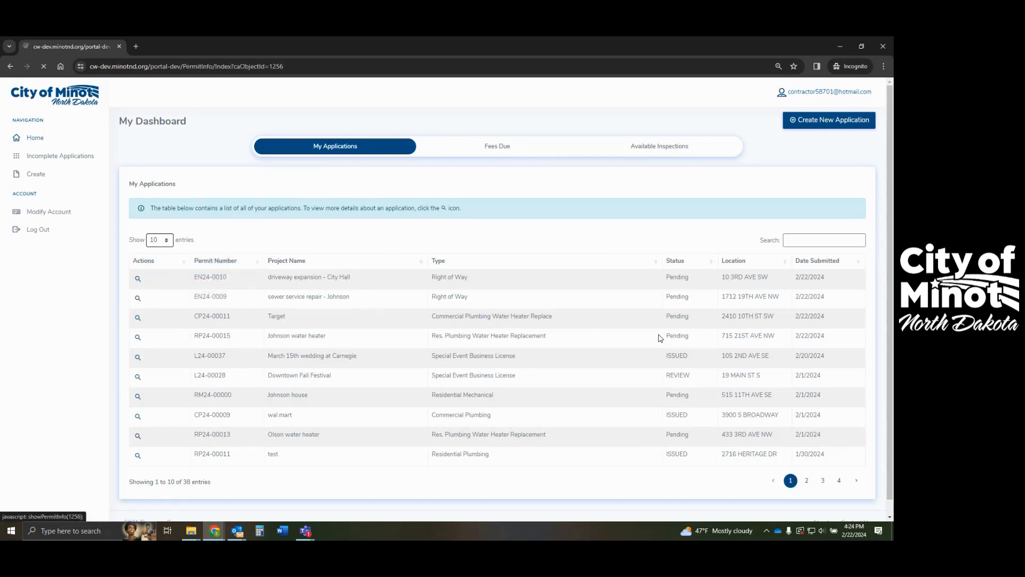
scroll(435, 333, "down", 4)
scroll(433, 329, "down", 3)
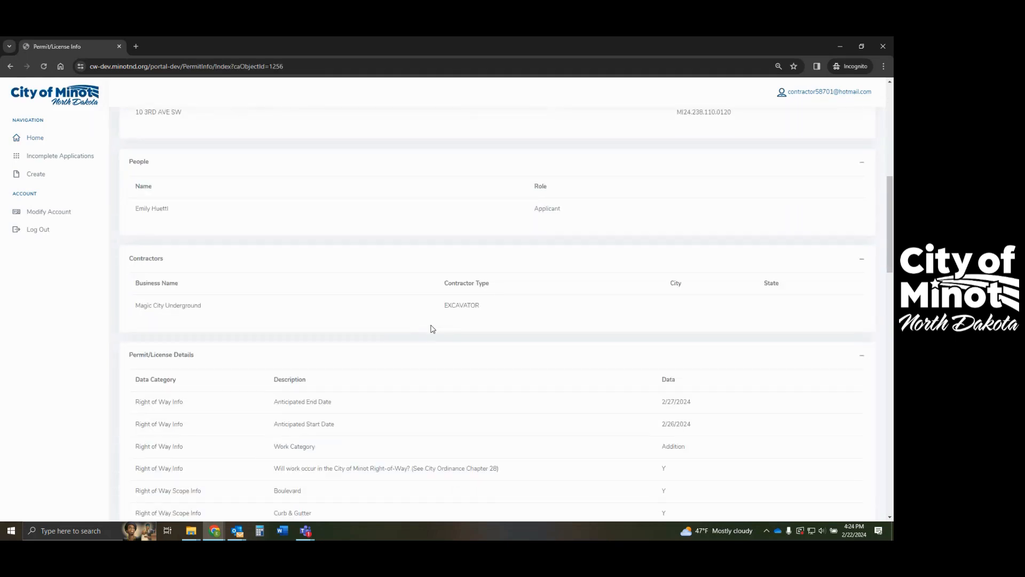
scroll(432, 329, "down", 7)
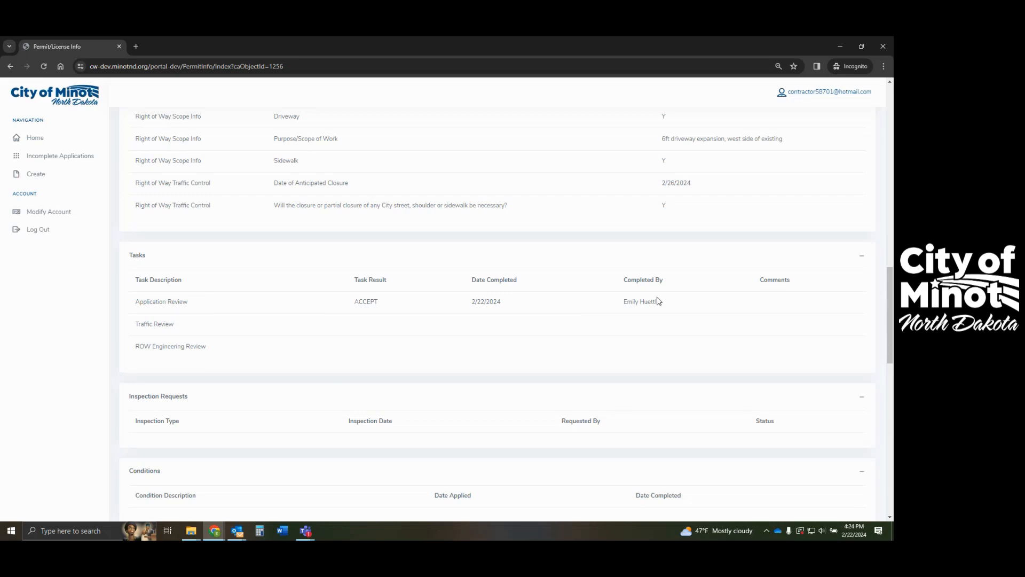
scroll(320, 319, "up", 5)
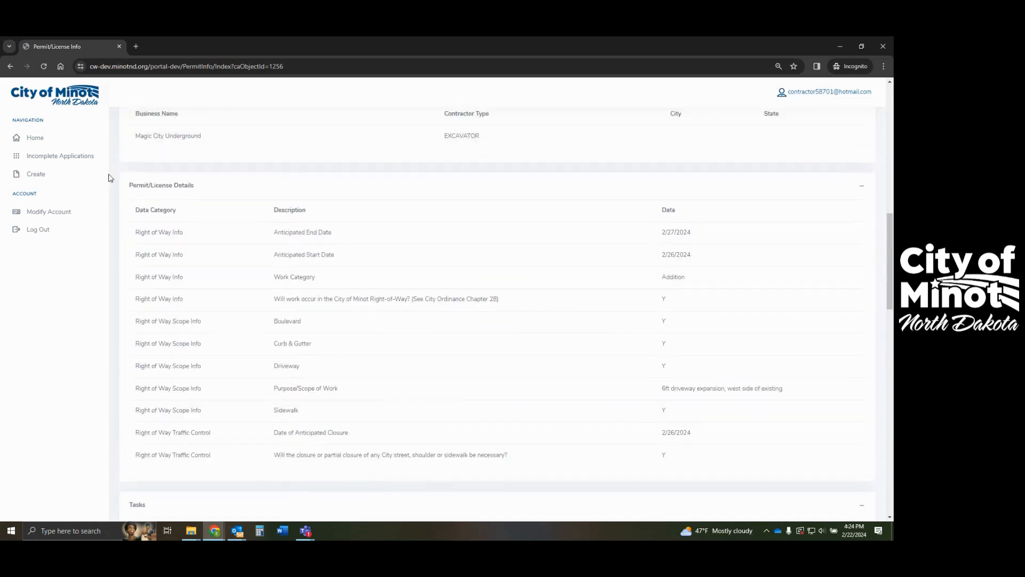
left_click(20, 140)
left_click(492, 153)
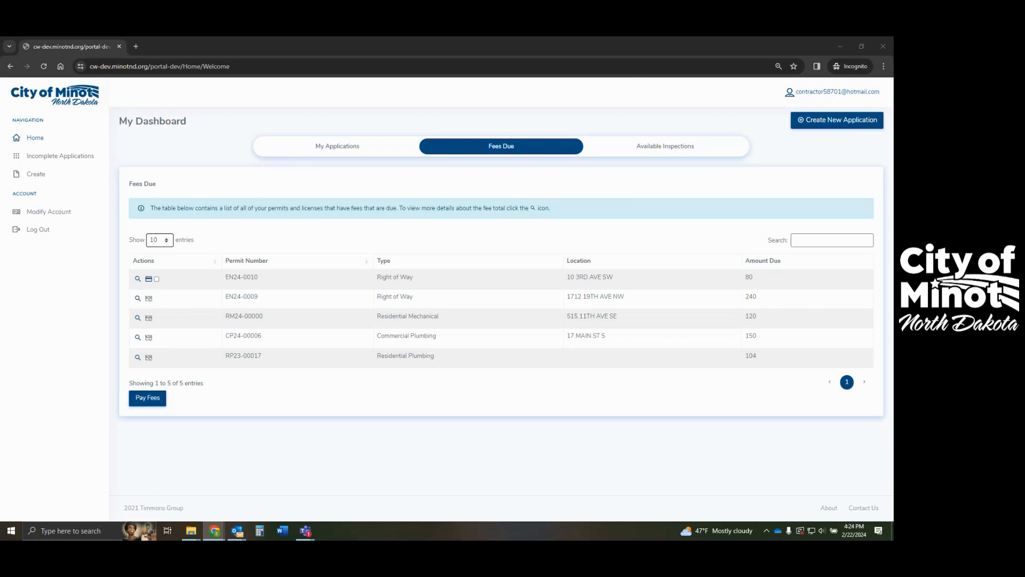
- Refresh, then select the driveway and sewer service repair fees and start a $160 card payment
left_click(44, 66)
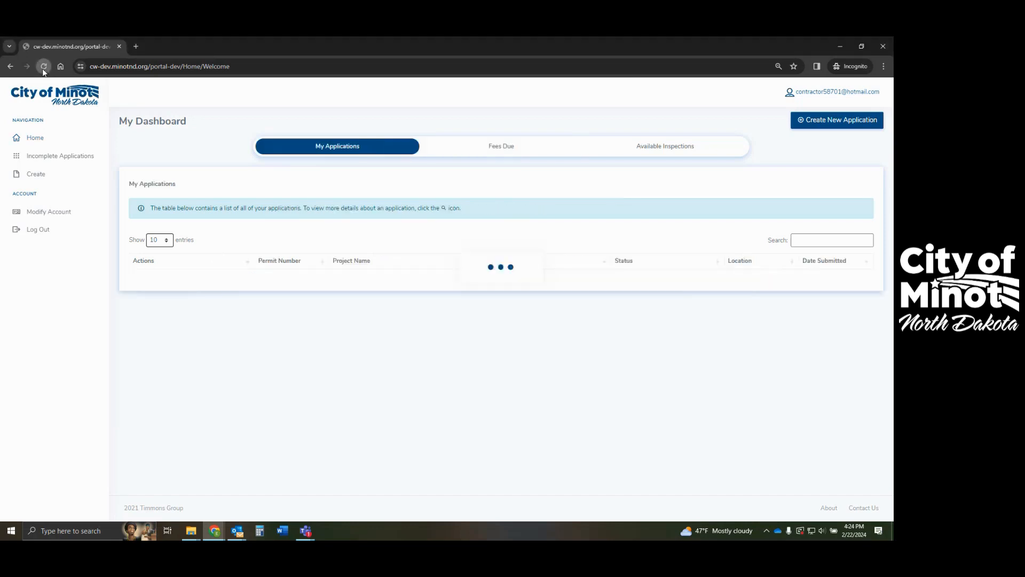
left_click(503, 149)
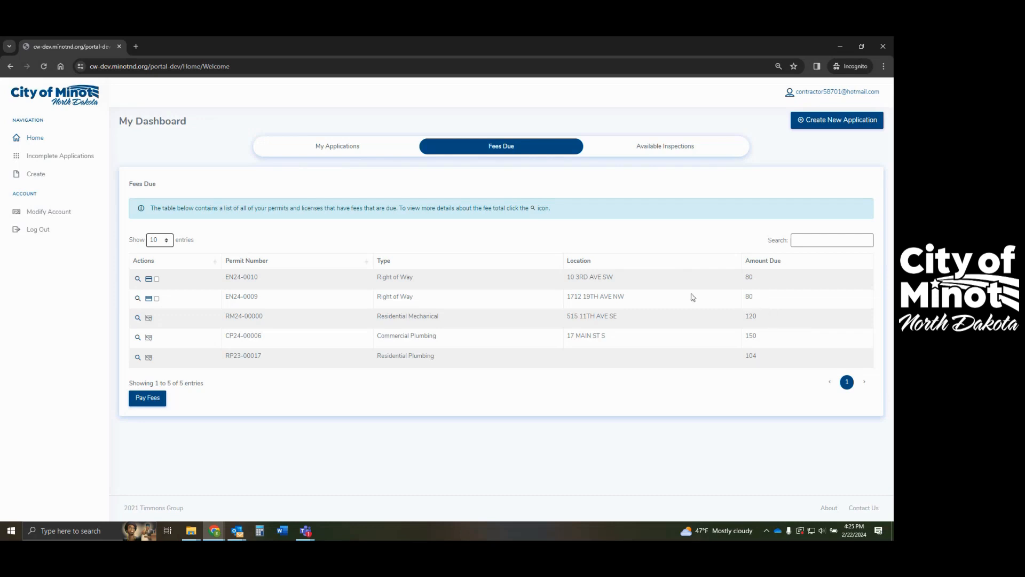
left_click(157, 280)
left_click(157, 298)
left_click(149, 401)
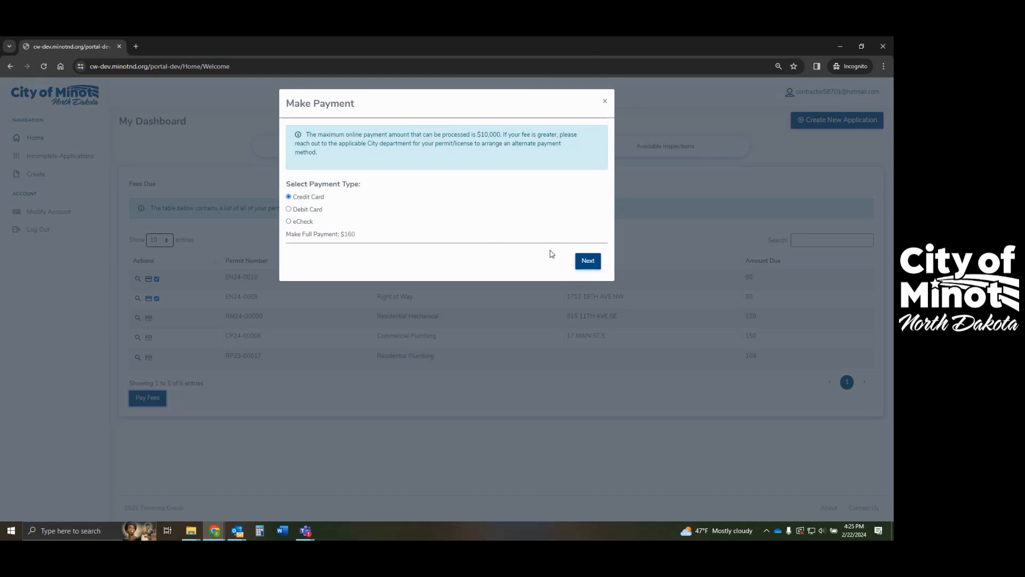
- Enter the card number, remaining card details and cardholder name, then submit the $160 payment
left_click(588, 265)
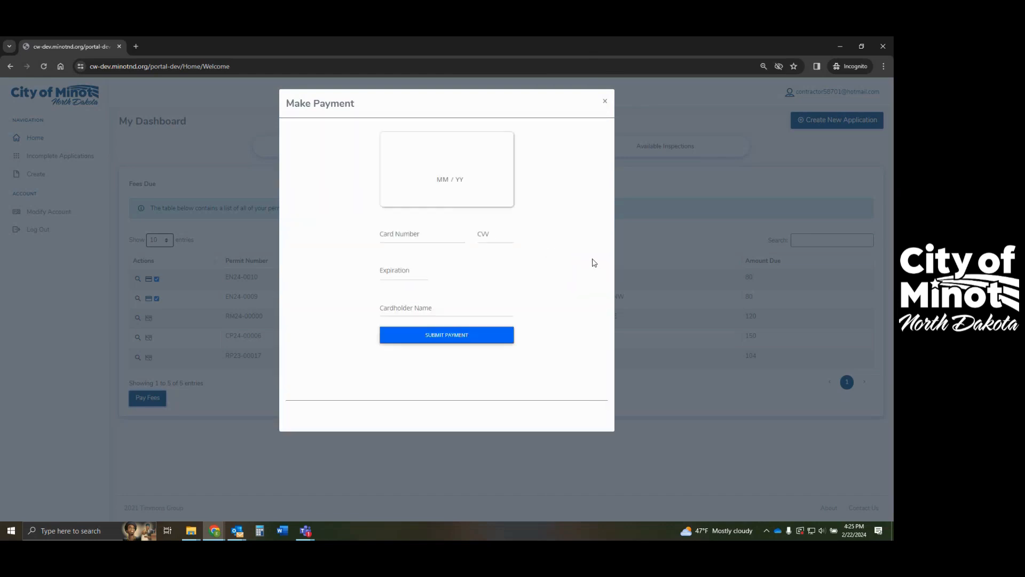
left_click(415, 225)
type("41111")
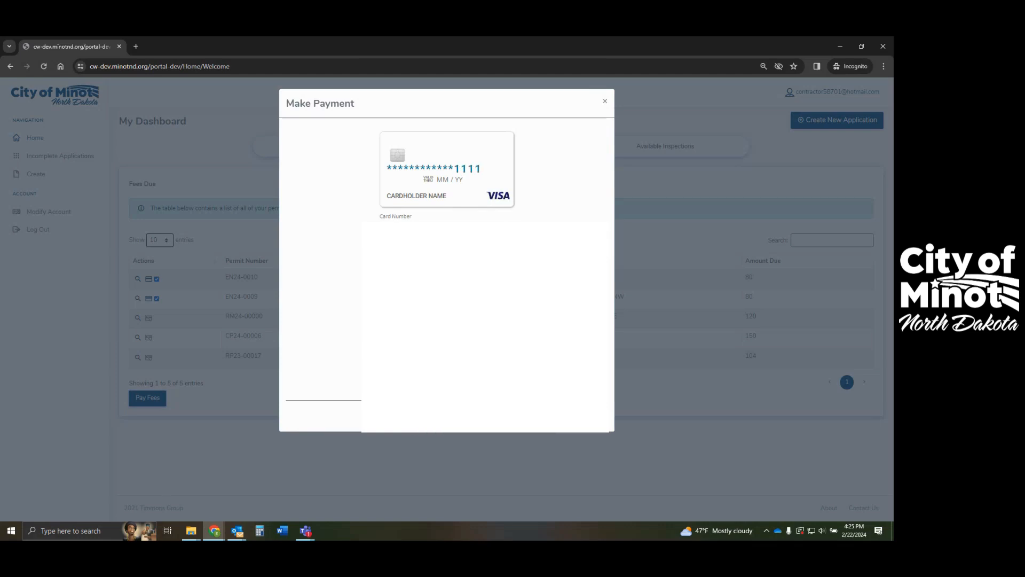
key("Tab")
type("0924")
key("Tab")
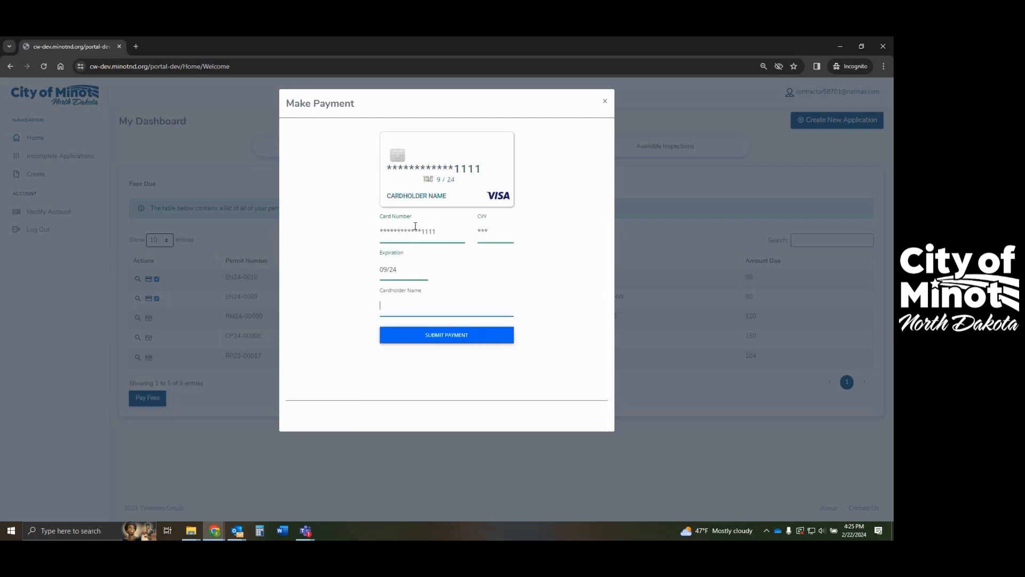
type("Test")
left_click(473, 338)
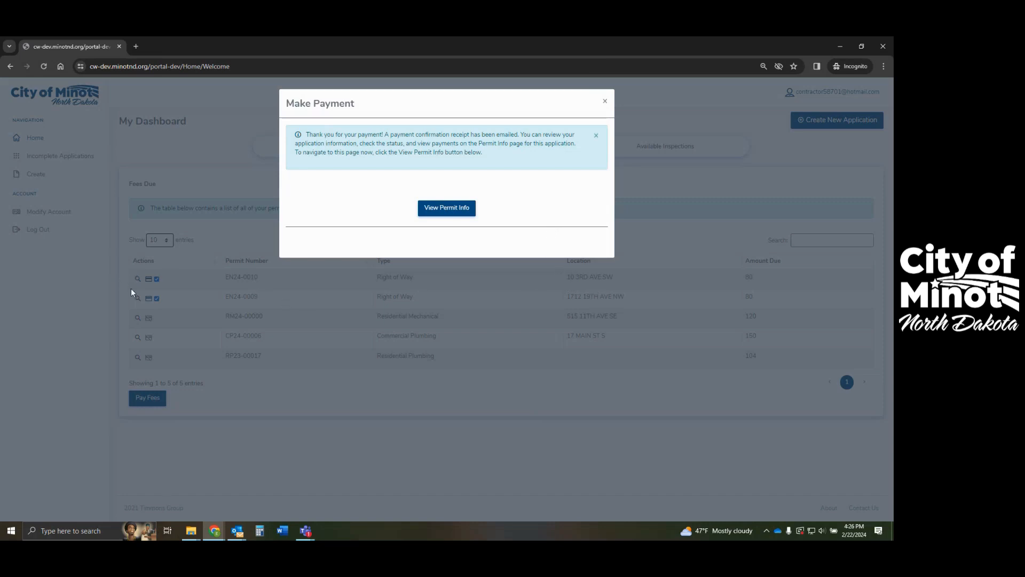
- Open permit EN24-0010's info page and scroll to its $0.00 balance and $80.00 Concrete Fee payment
left_click(440, 214)
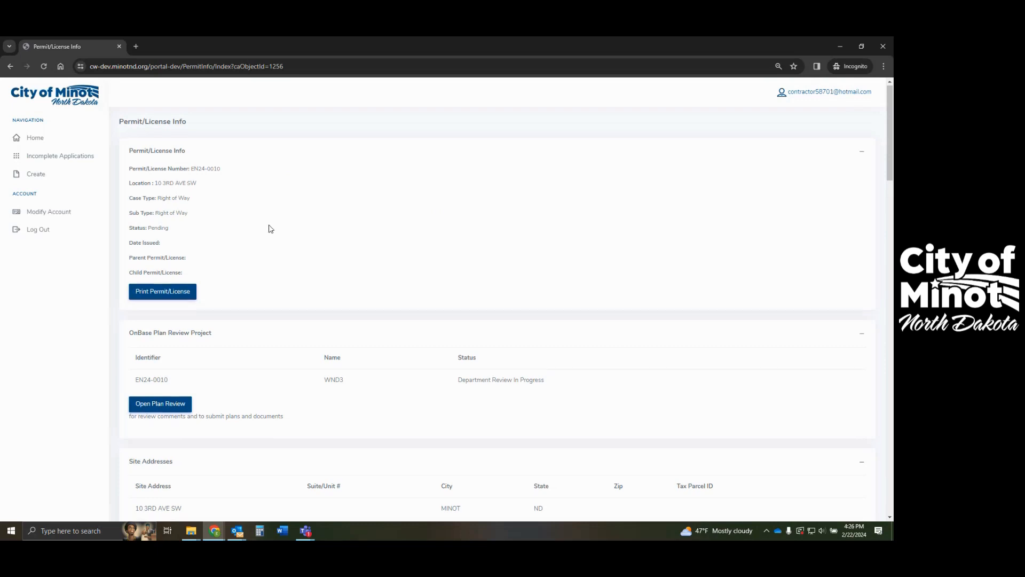
scroll(271, 229, "down", 15)
scroll(271, 229, "down", 10)
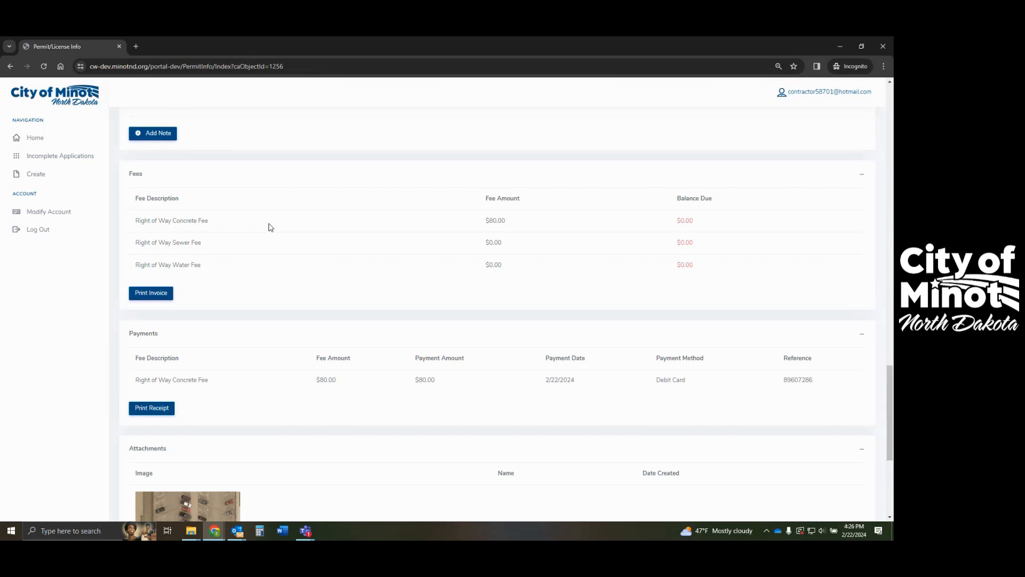
scroll(270, 228, "down", 2)
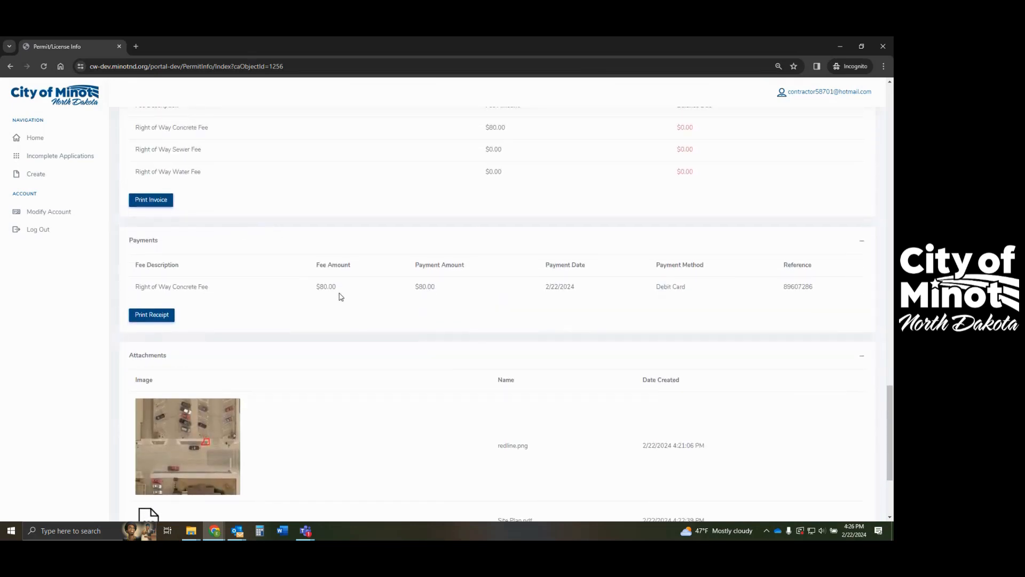
left_click(152, 316)
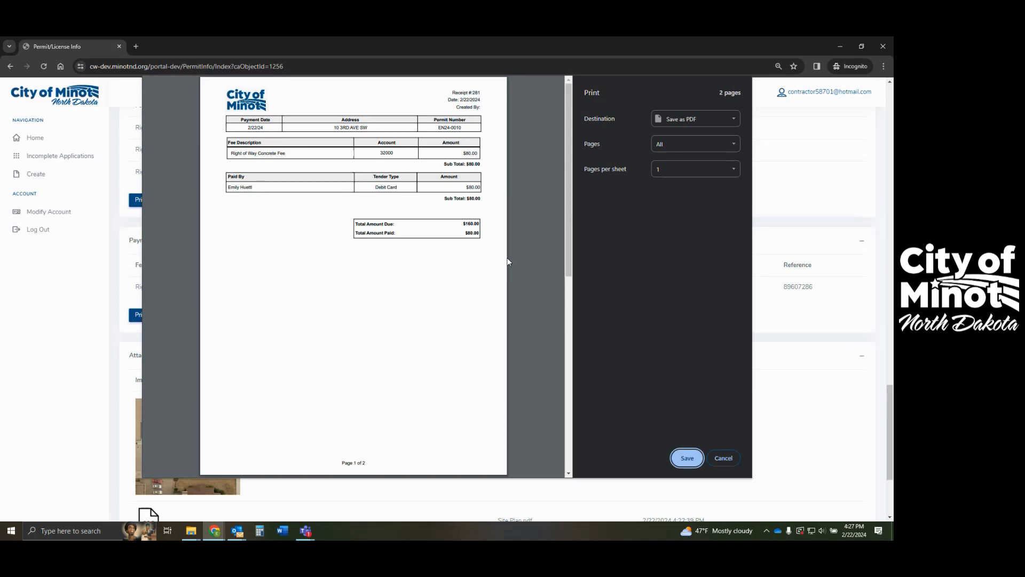
scroll(509, 262, "down", 7)
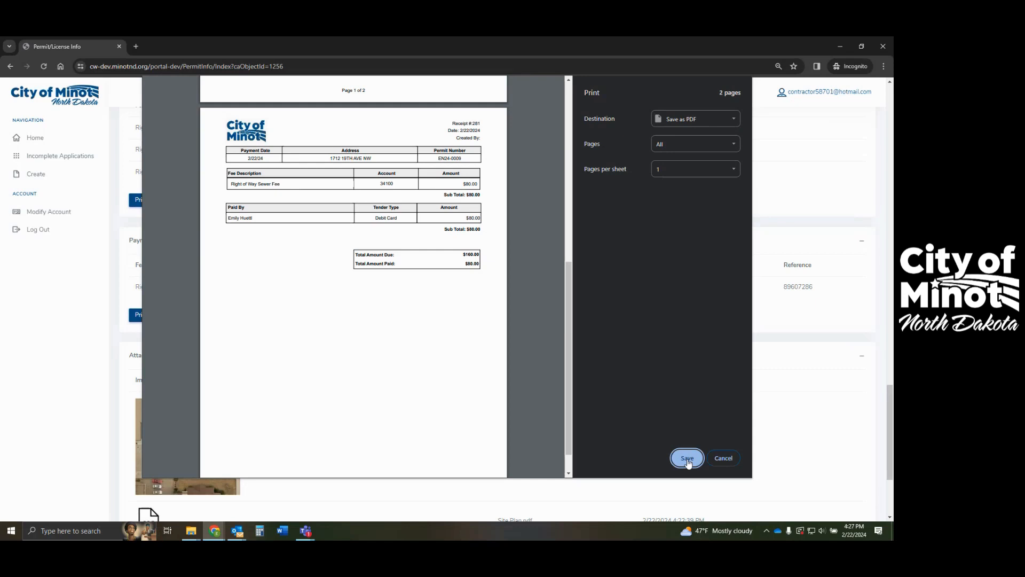
scroll(327, 366, "down", 1)
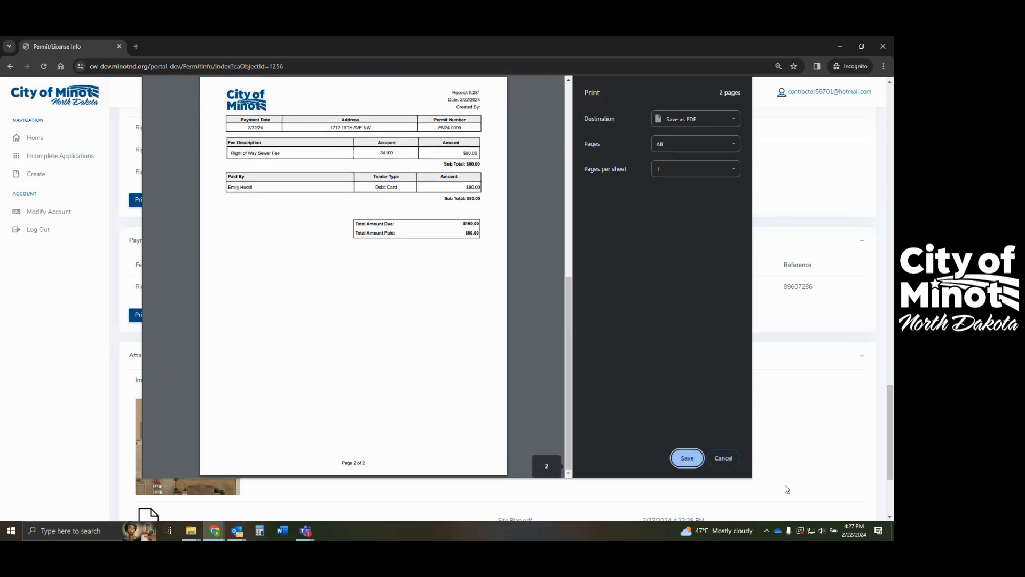
left_click(724, 458)
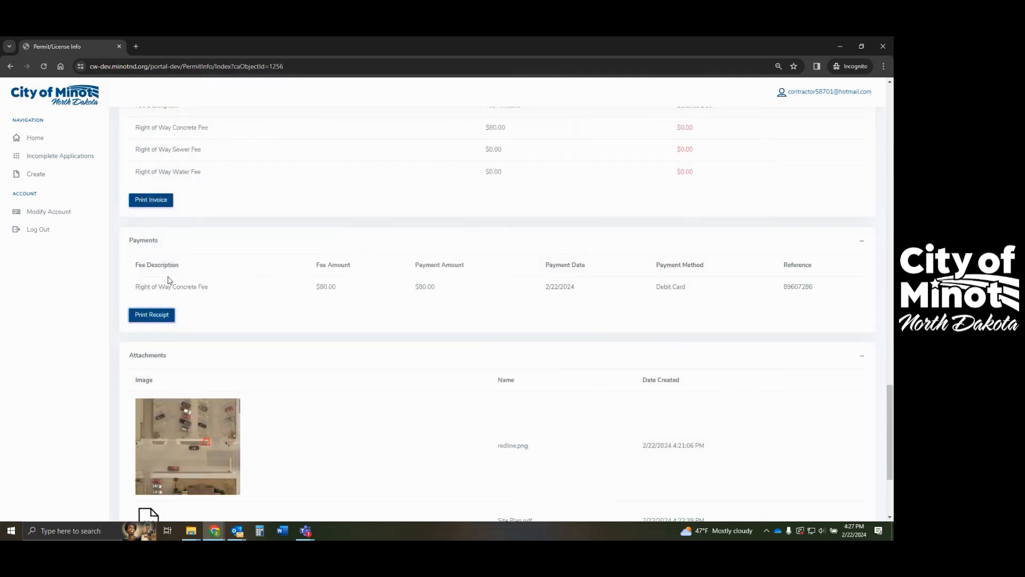
- Scroll back up the permit page and go Home to the My Dashboard applications list
scroll(171, 293, "up", 8)
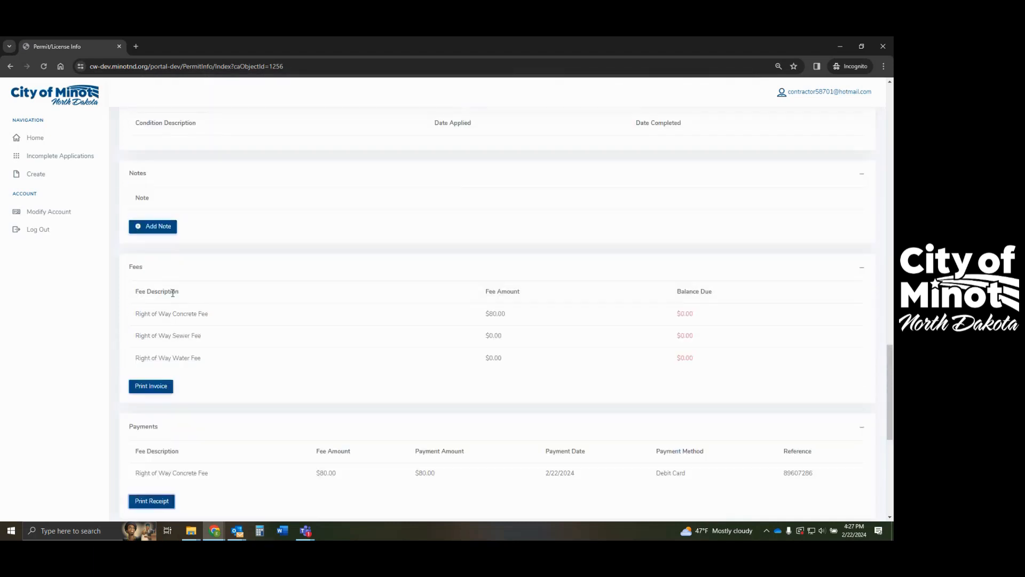
scroll(213, 313, "up", 10)
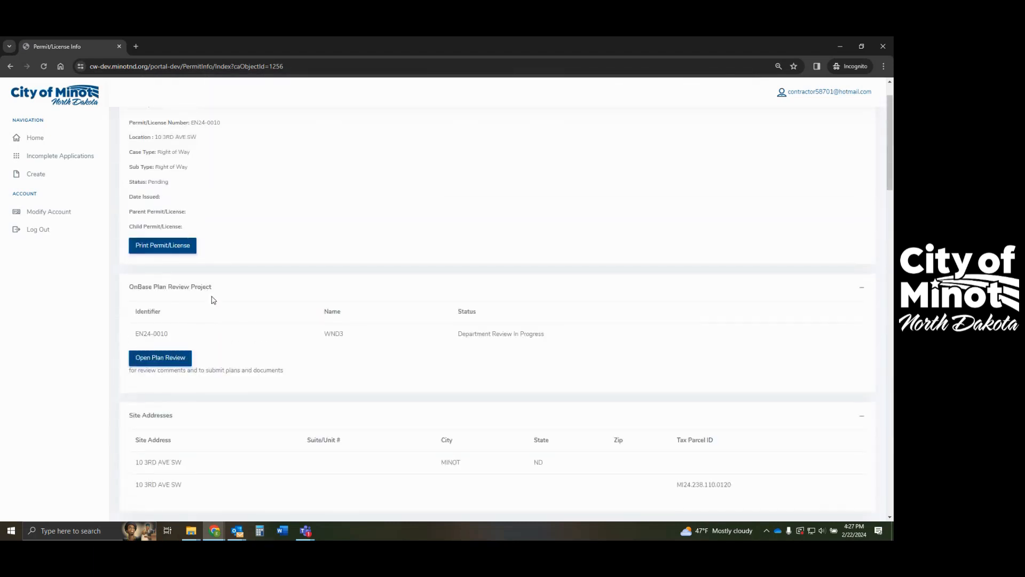
left_click(25, 140)
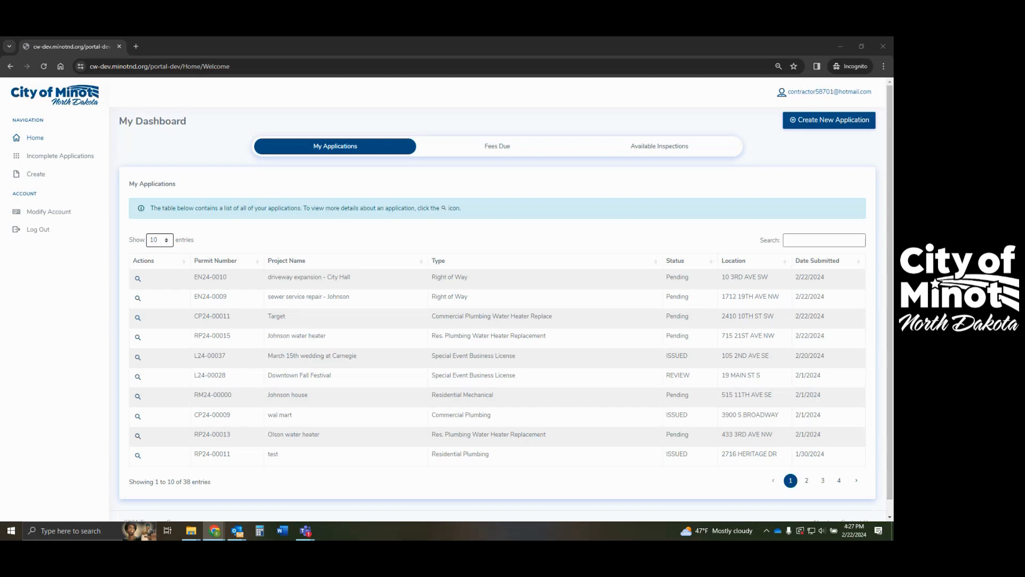
- Reload the dashboard and view page 2 of Available Inspections, showing EN24-0009's Sewer Service Inspection
left_click(44, 67)
left_click(43, 66)
left_click(660, 149)
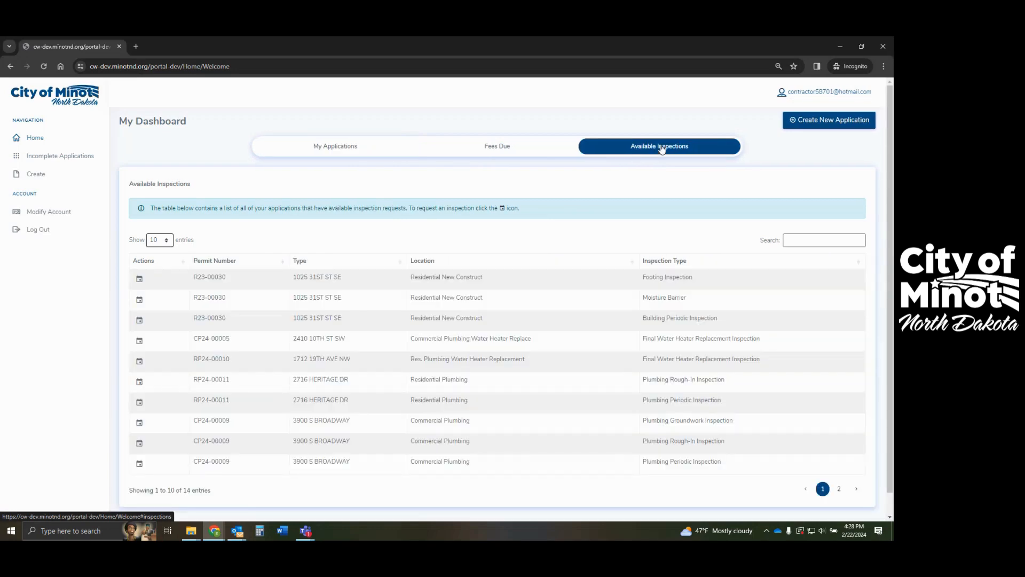
left_click(839, 489)
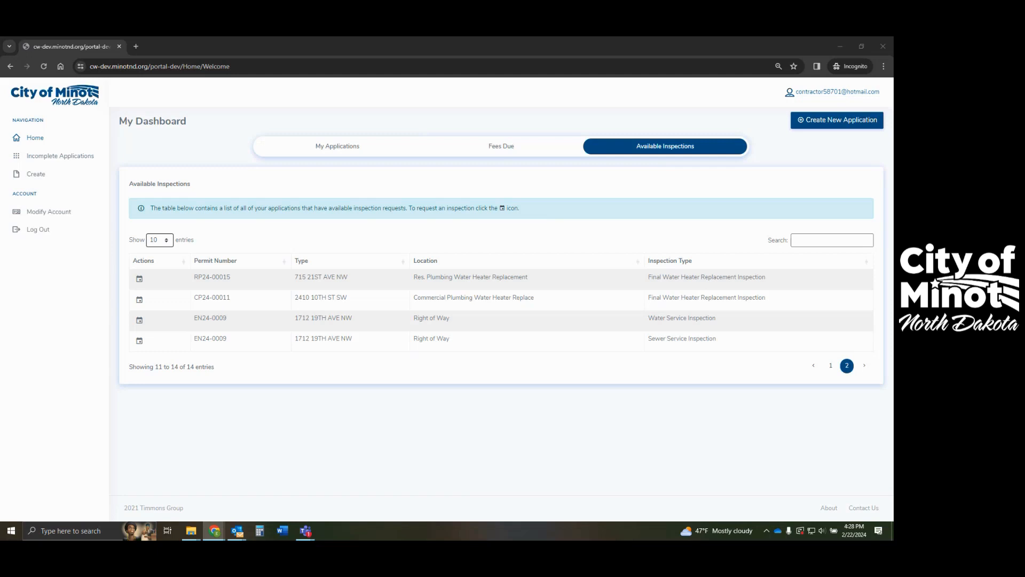
left_click(500, 153)
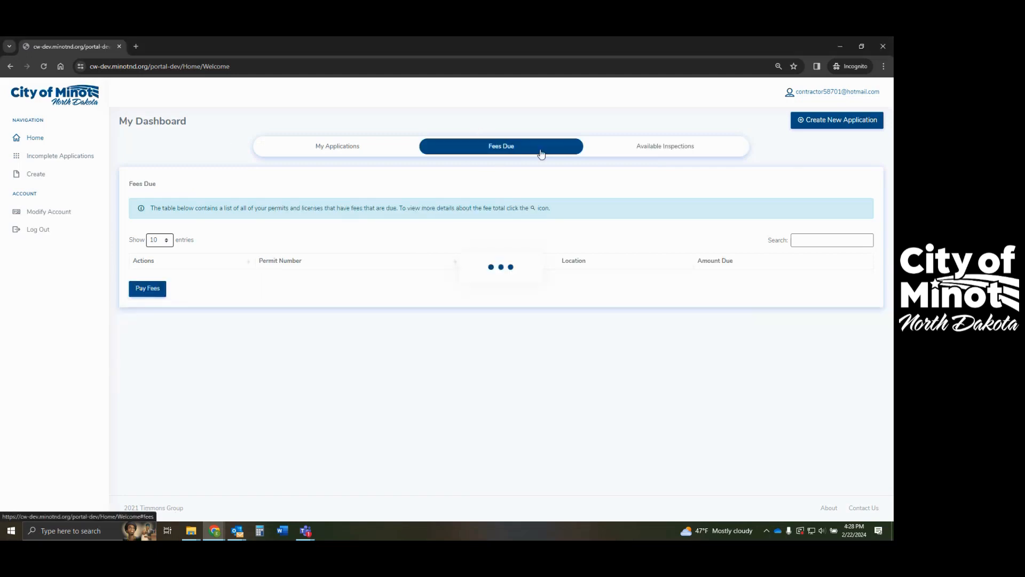
left_click(652, 157)
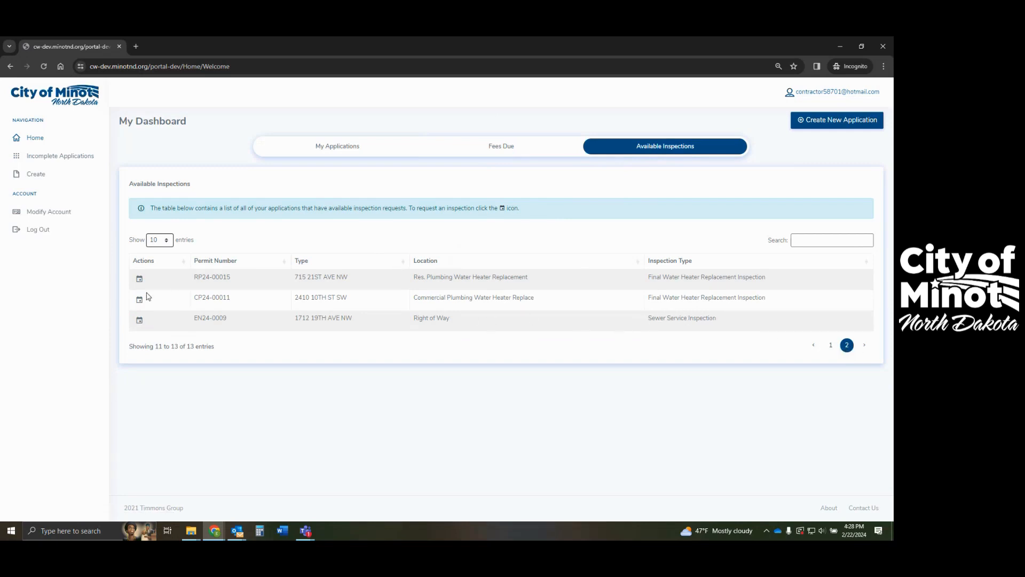
left_click(139, 320)
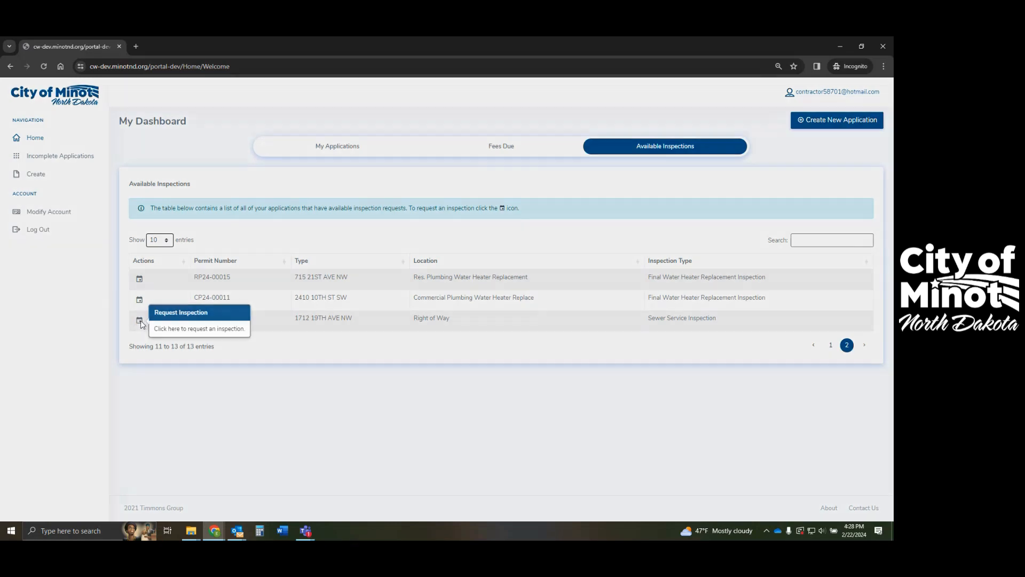
left_click(403, 142)
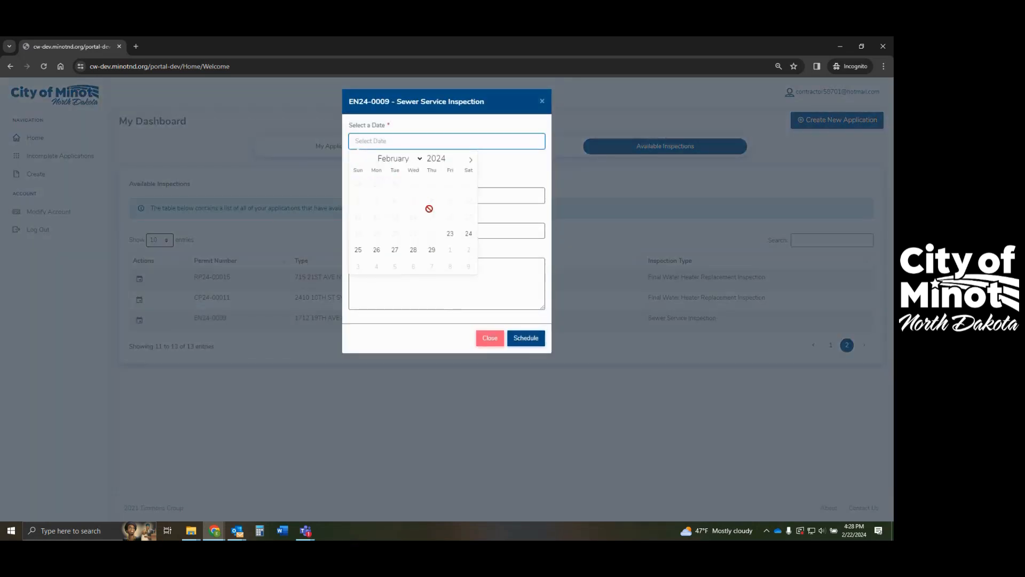
left_click(376, 249)
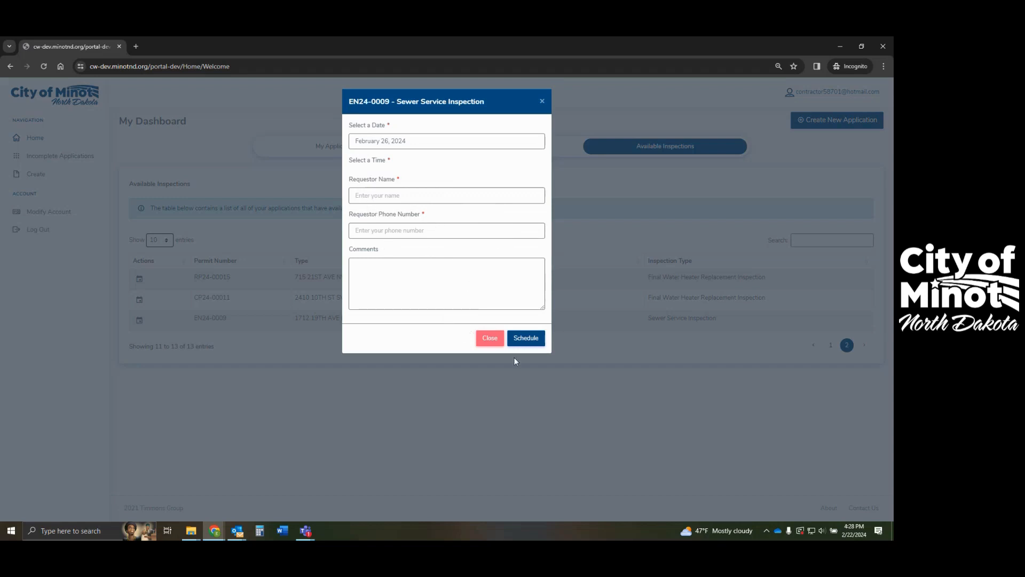
left_click(489, 338)
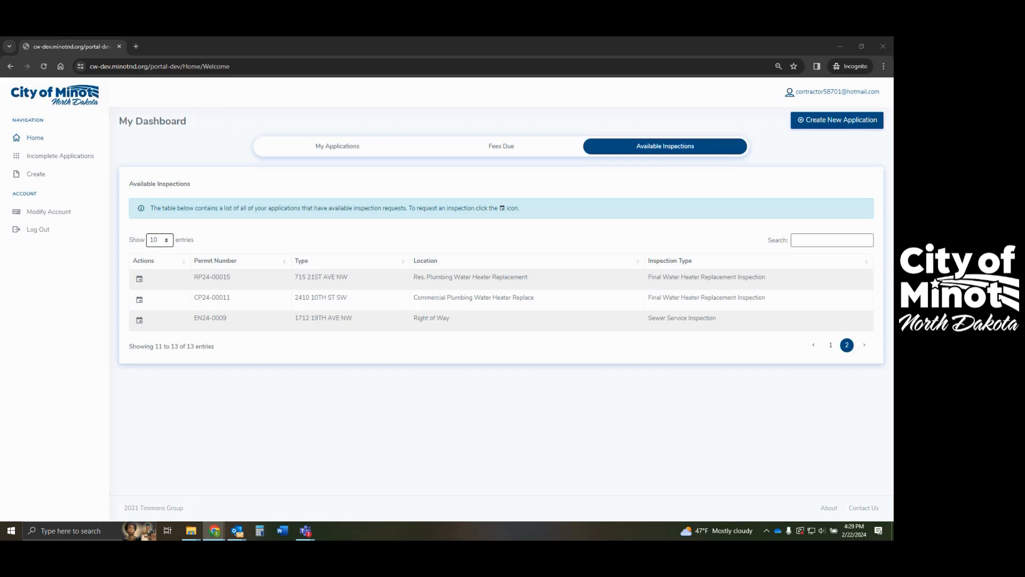
- Check both Right of Way permits are ISSUED, then view EN24-0010's ROW Inspection in Available Inspections
left_click(293, 153)
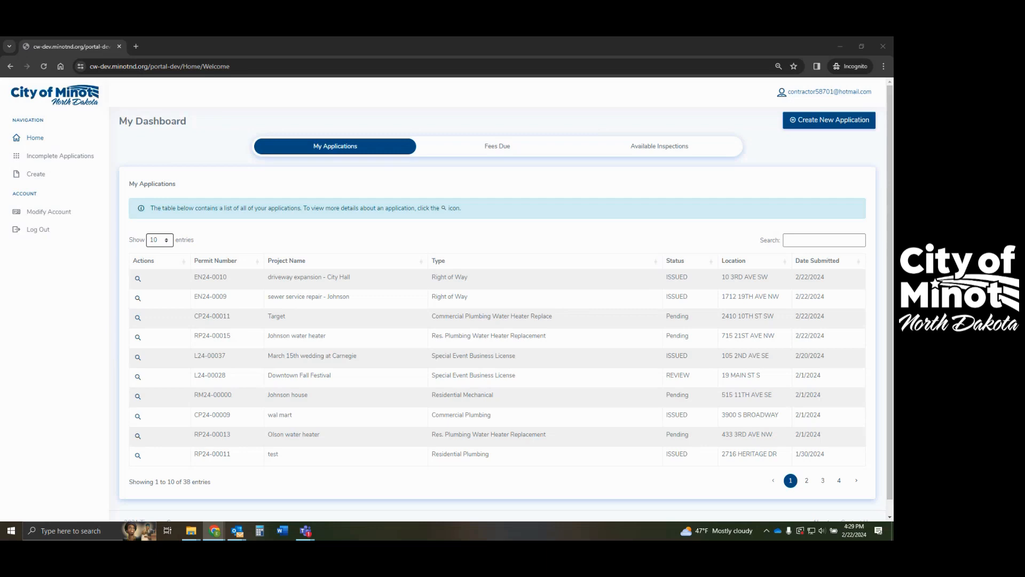
left_click(662, 148)
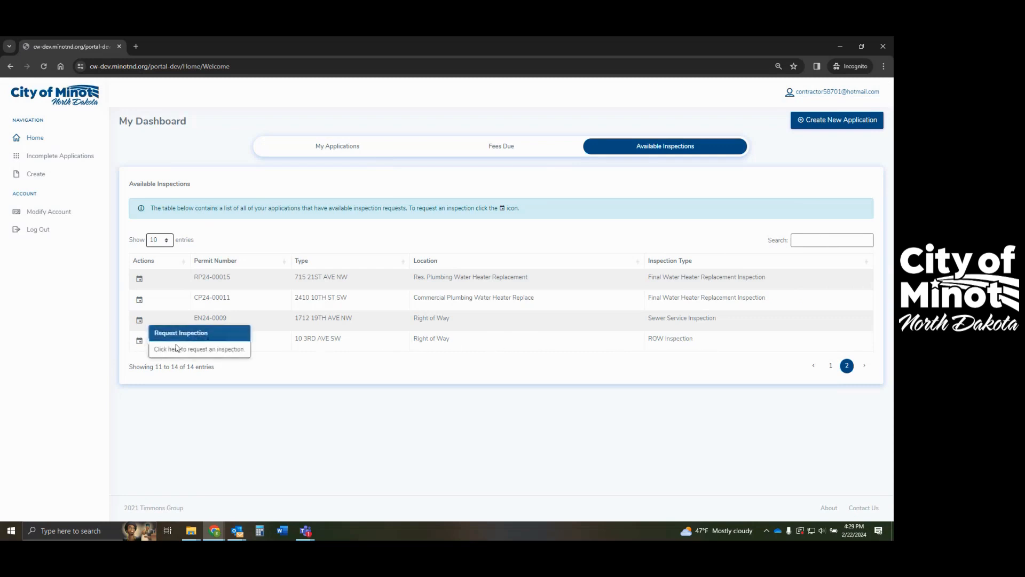
- Pick February 23, 2024 for EN24-0010's ROW Inspection, close without scheduling, and return to the dashboard
left_click(140, 344)
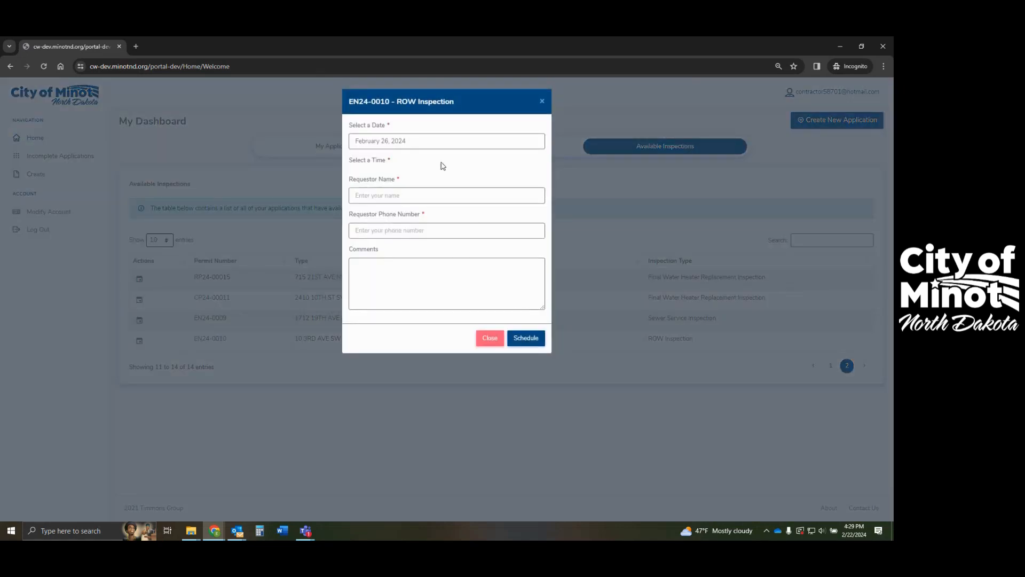
left_click(433, 143)
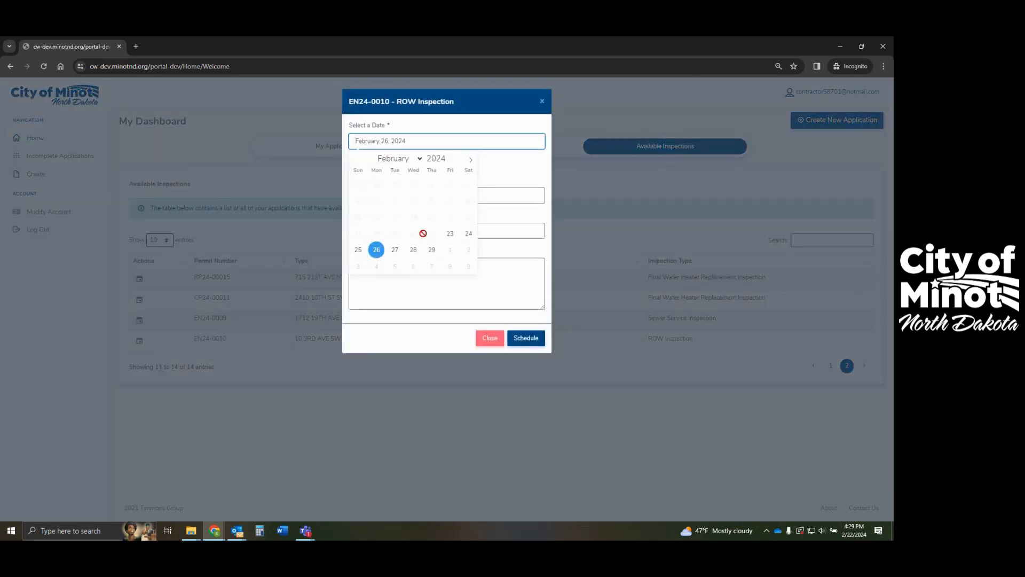
left_click(450, 235)
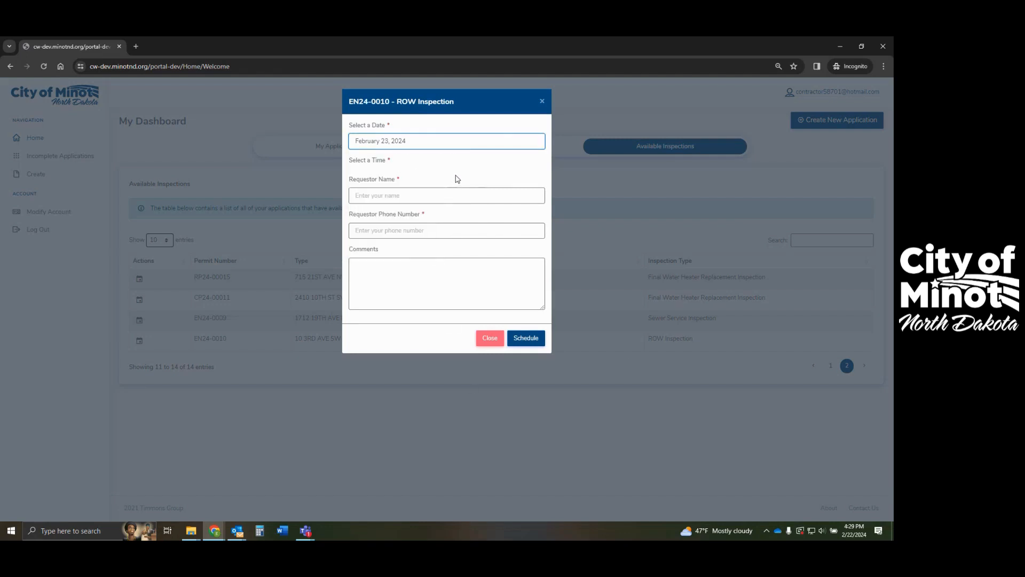
left_click(488, 183)
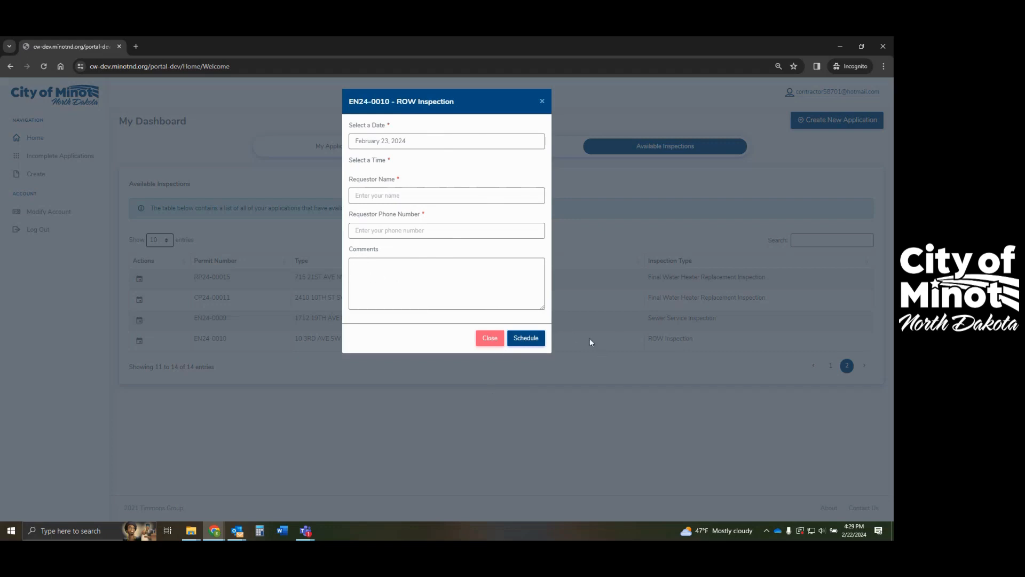
left_click(489, 338)
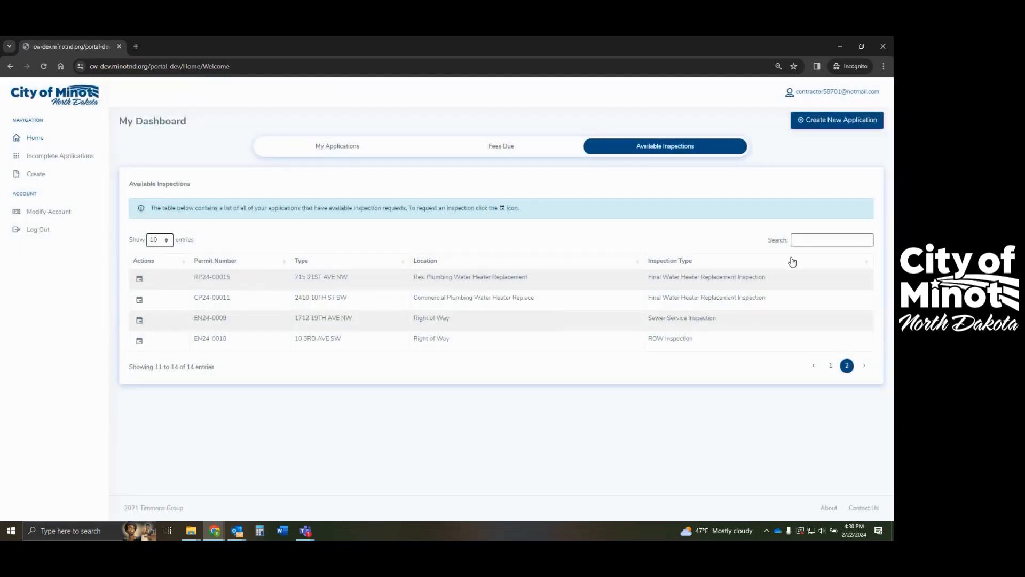
left_click(66, 107)
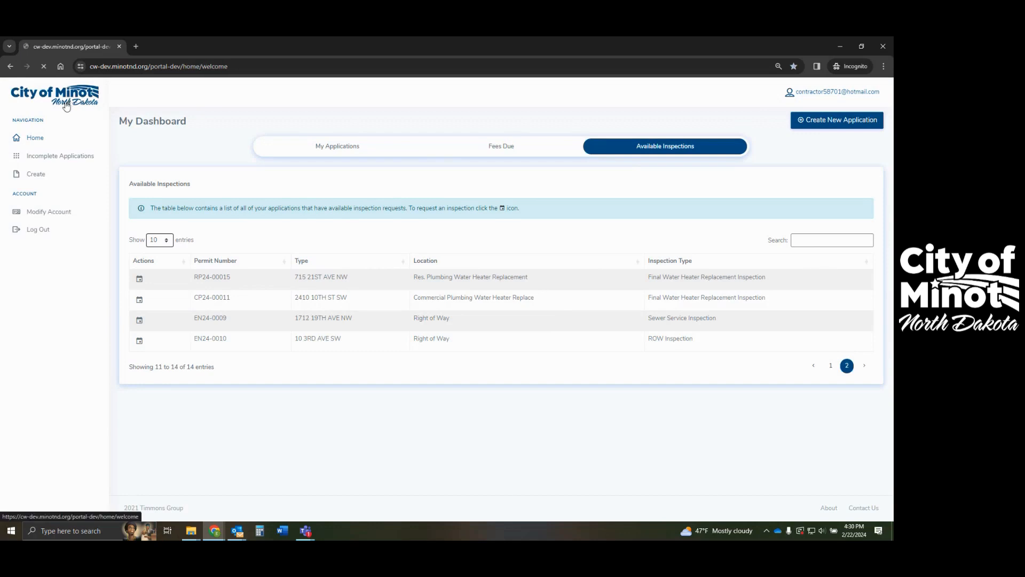